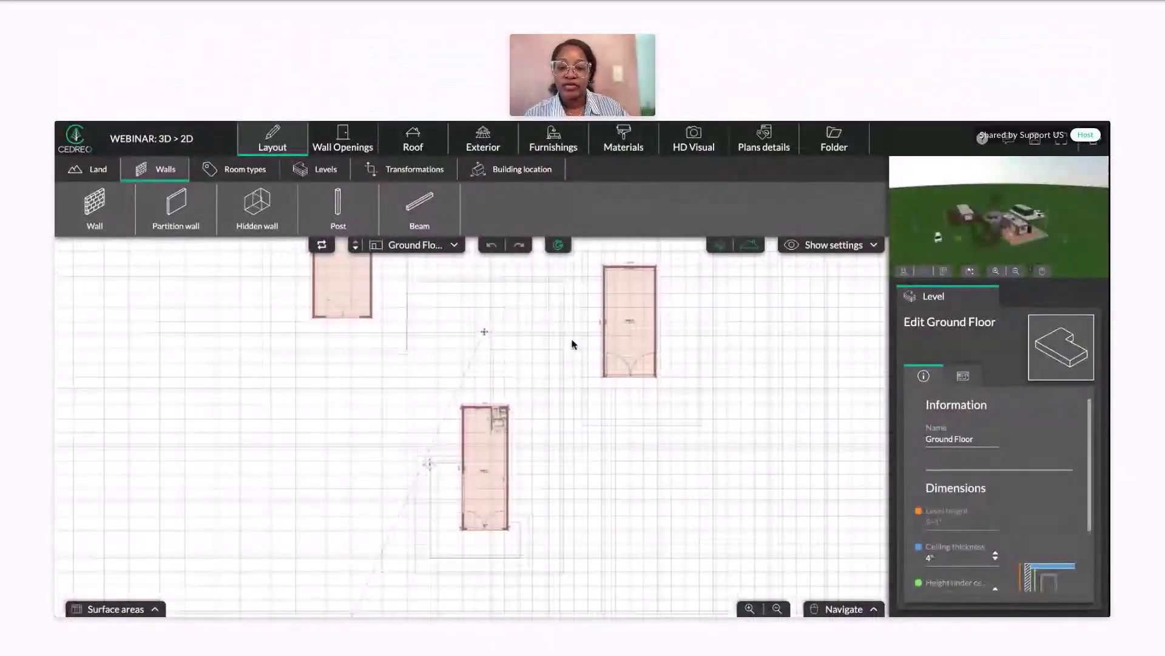
Step: Bring up the Furnishings catalog in the 3D scene
left_click(554, 141)
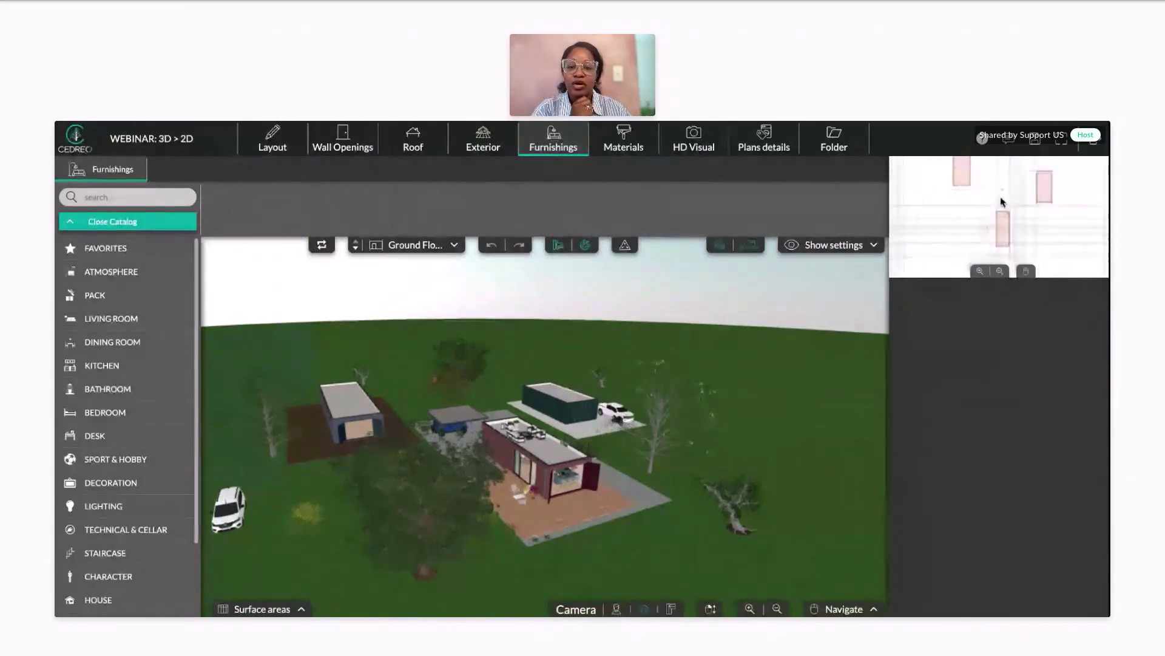
scroll(542, 509, "up", 5)
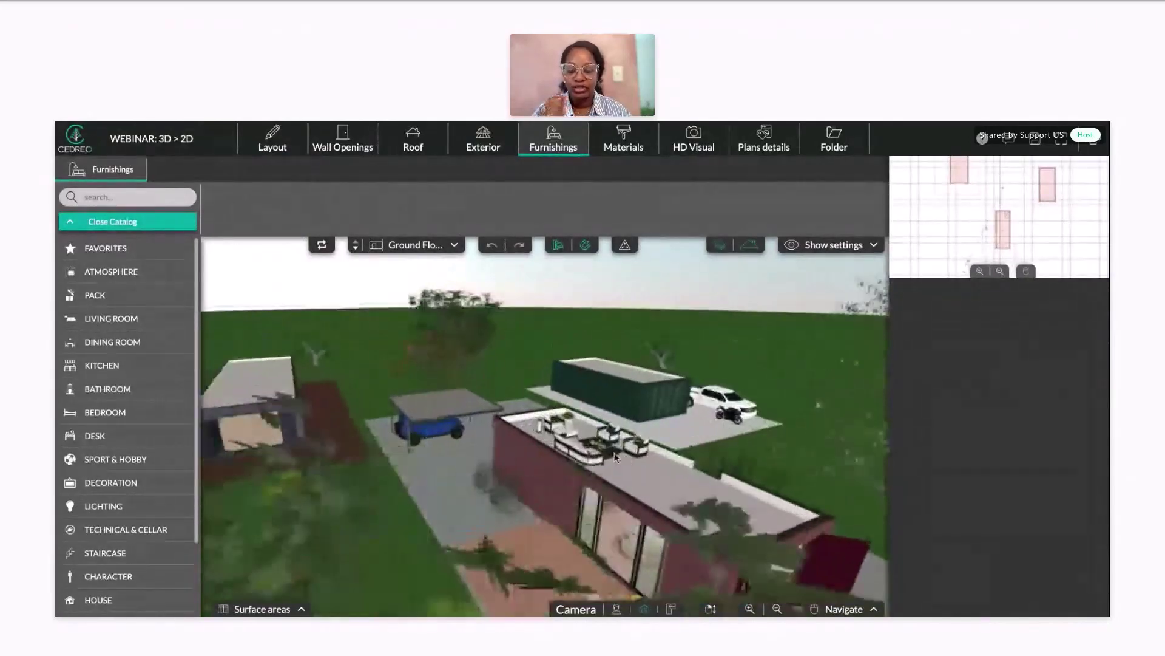
scroll(539, 505, "down", 5)
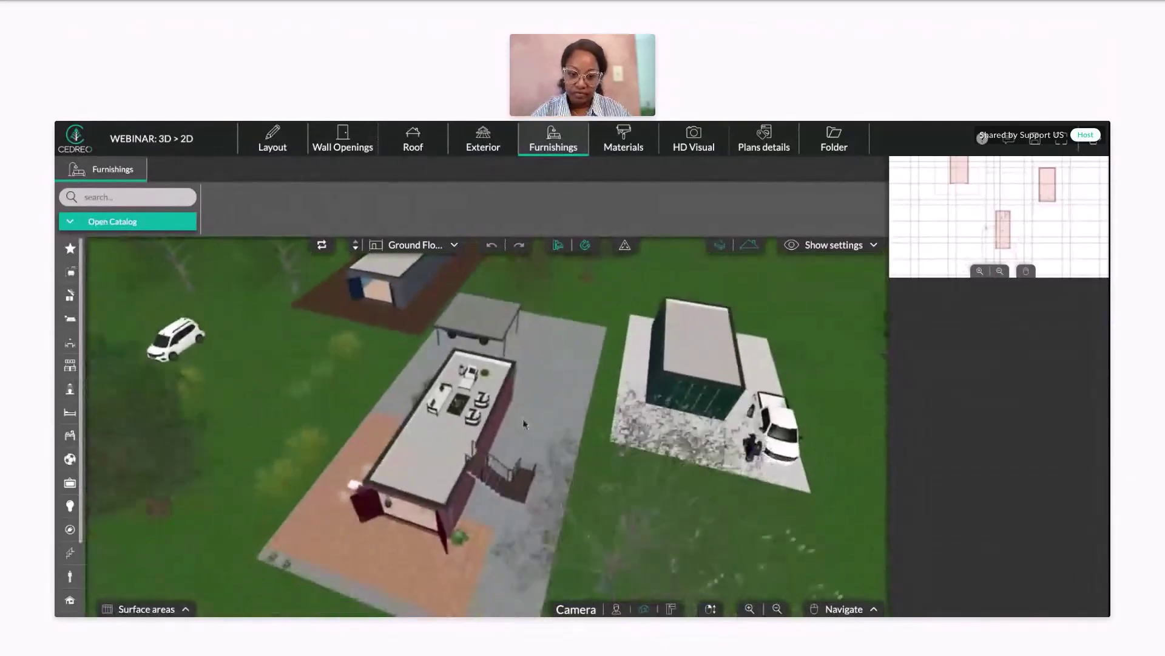
Step: Fly the camera forward and left toward the grey container, looking along its length
key("Up")
key("Up")
key("Up")
key("Up")
key("Up")
key("Up")
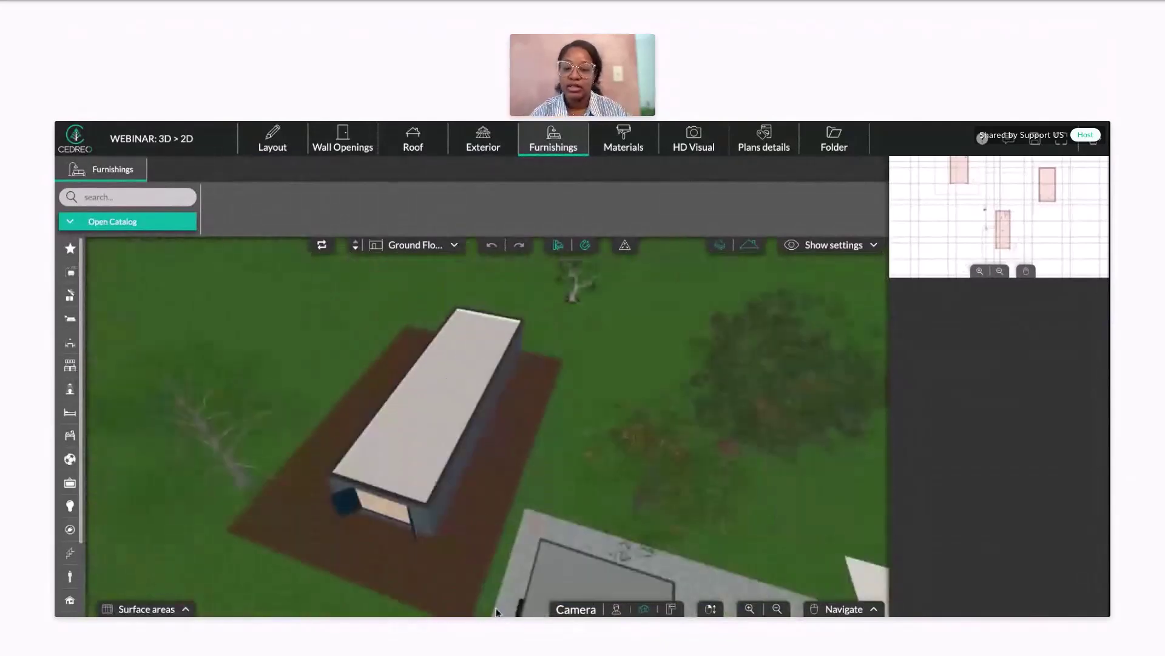
key("Up")
key("Up")
key("Left")
key("Left")
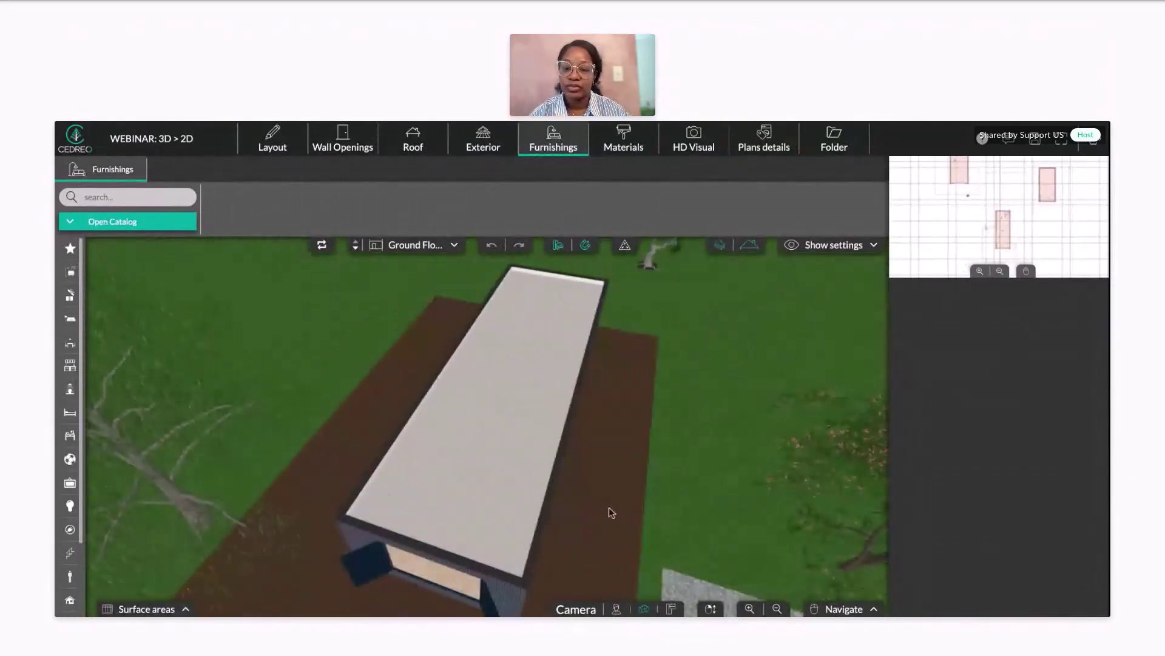
key("Left")
key("Left")
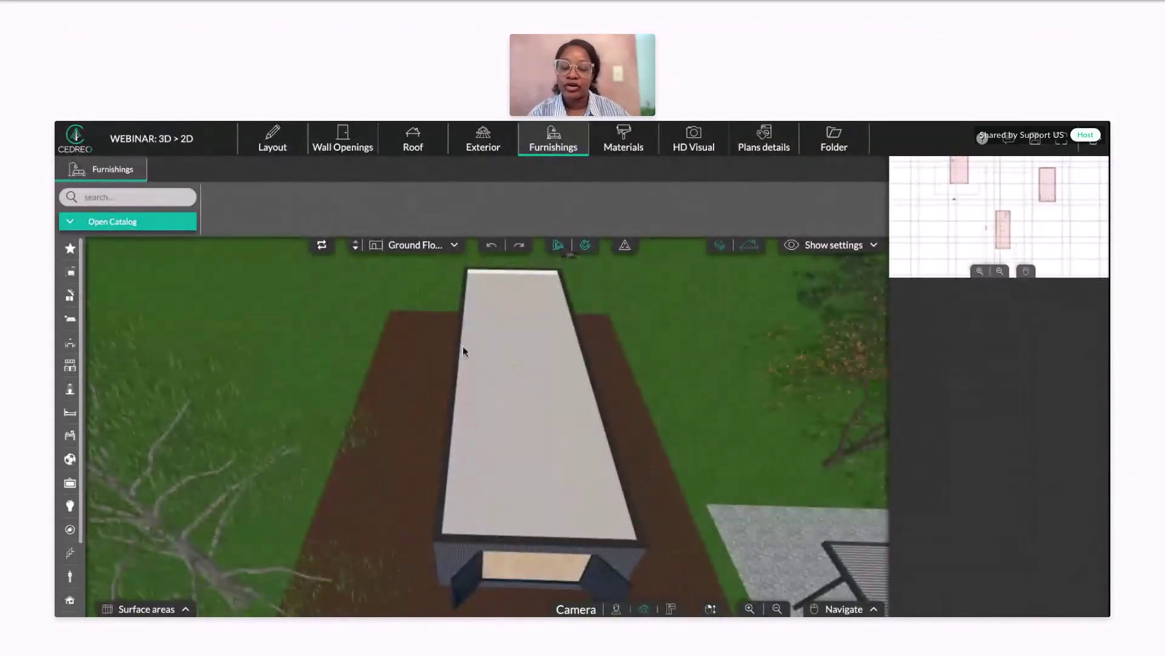
left_click(721, 245)
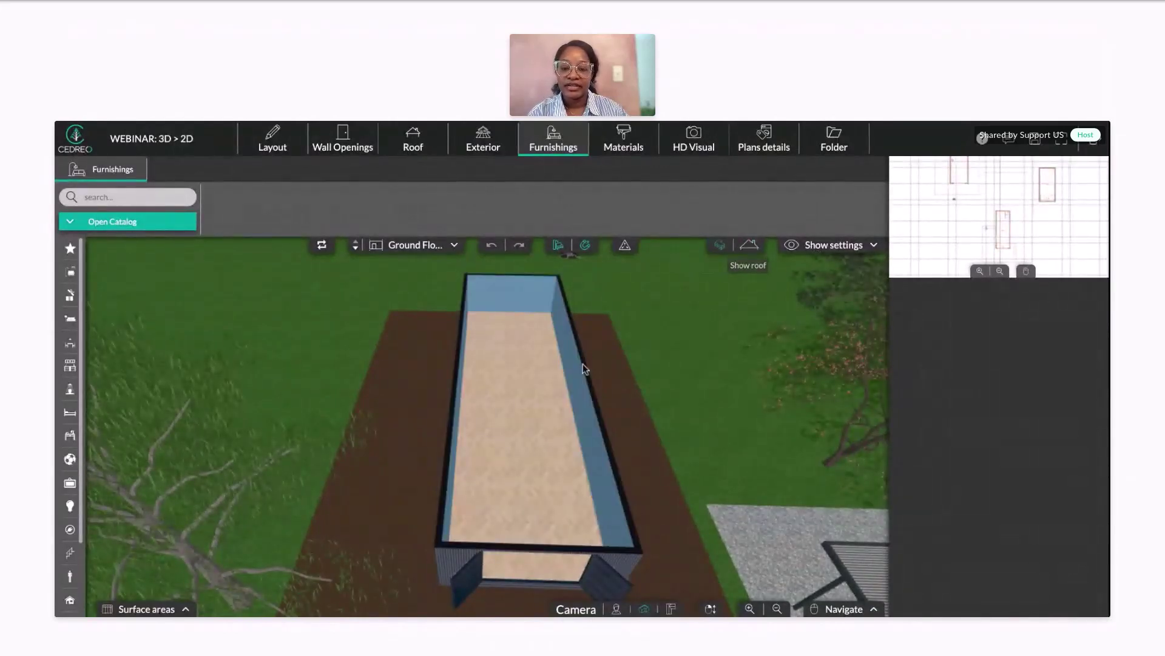
scroll(536, 436, "up", 2)
scroll(537, 436, "up", 4)
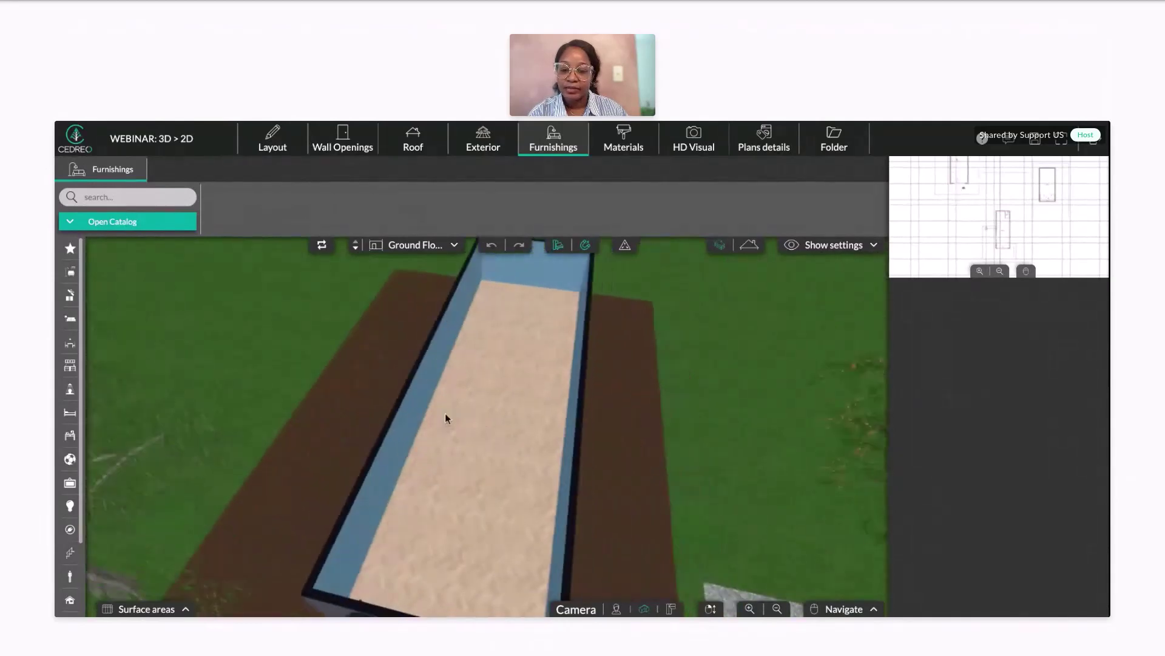
scroll(479, 450, "down", 4)
left_click_drag(457, 442, 310, 471)
scroll(975, 229, "up", 3)
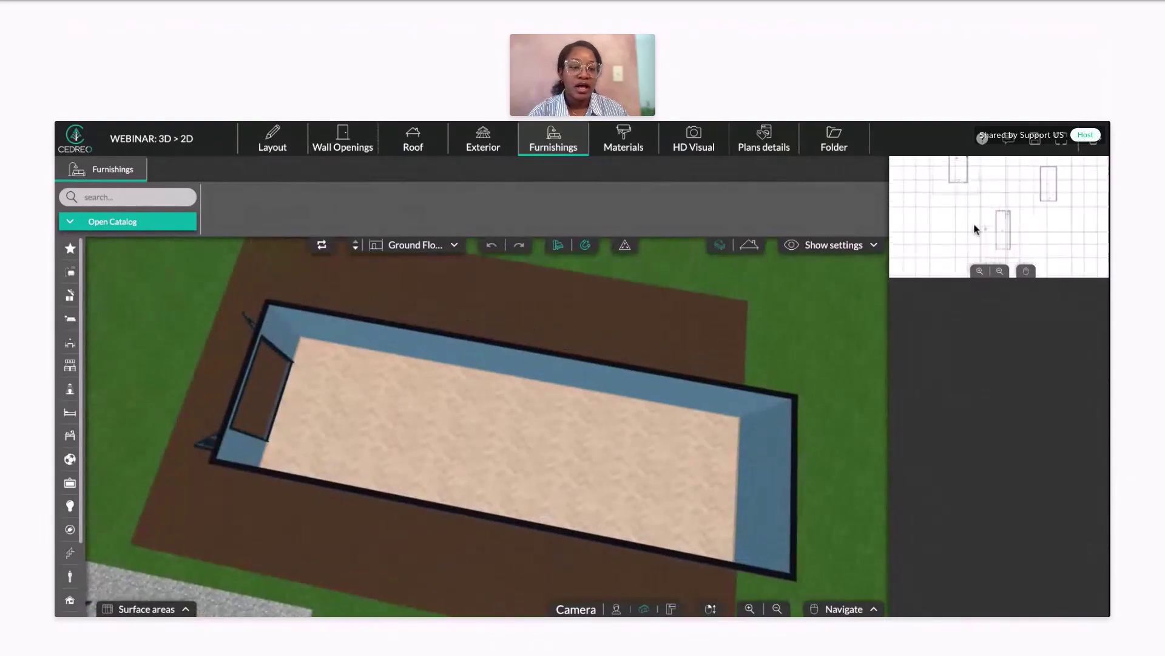
left_click_drag(976, 215, 1001, 242)
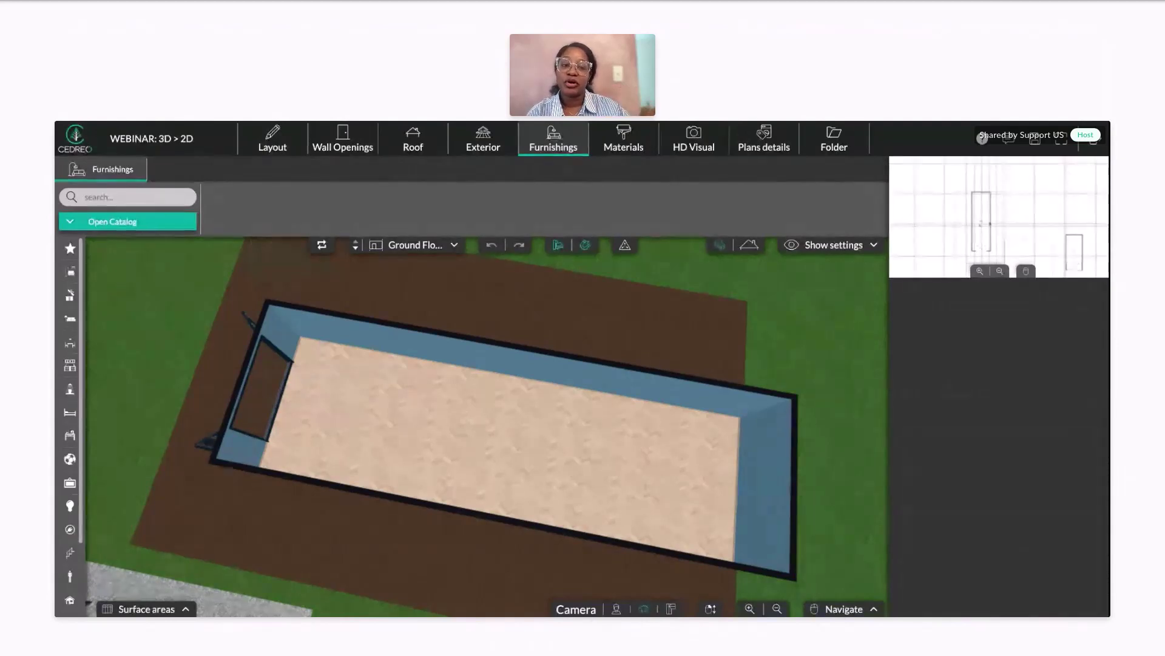
scroll(983, 227, "up", 4)
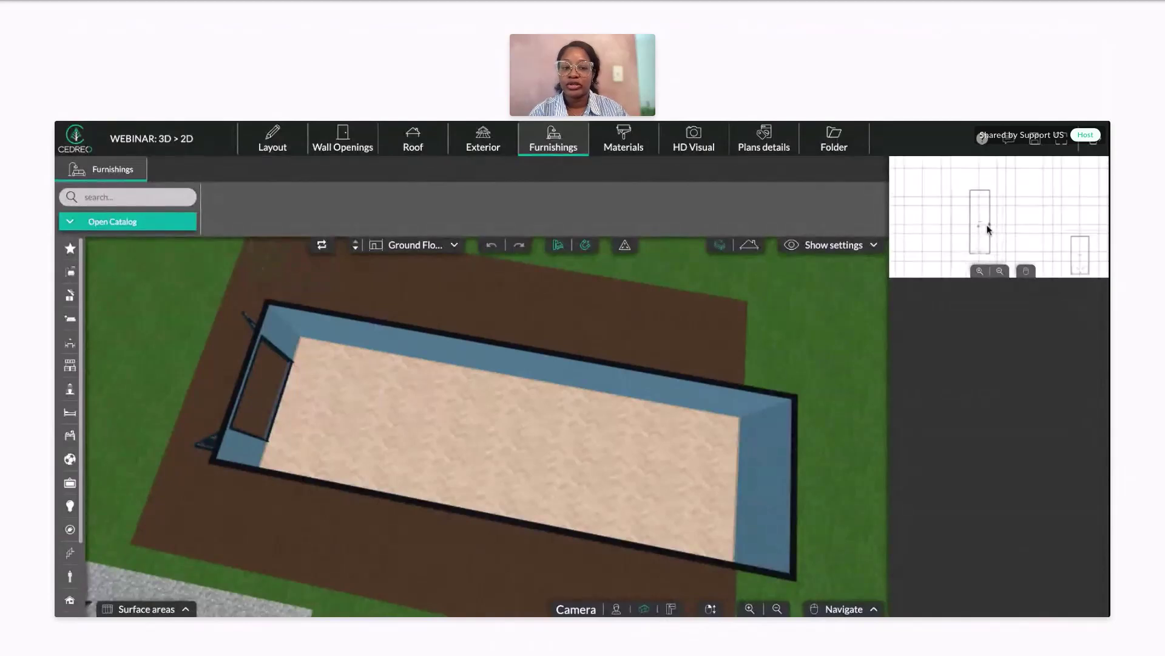
left_click_drag(999, 187, 1002, 204)
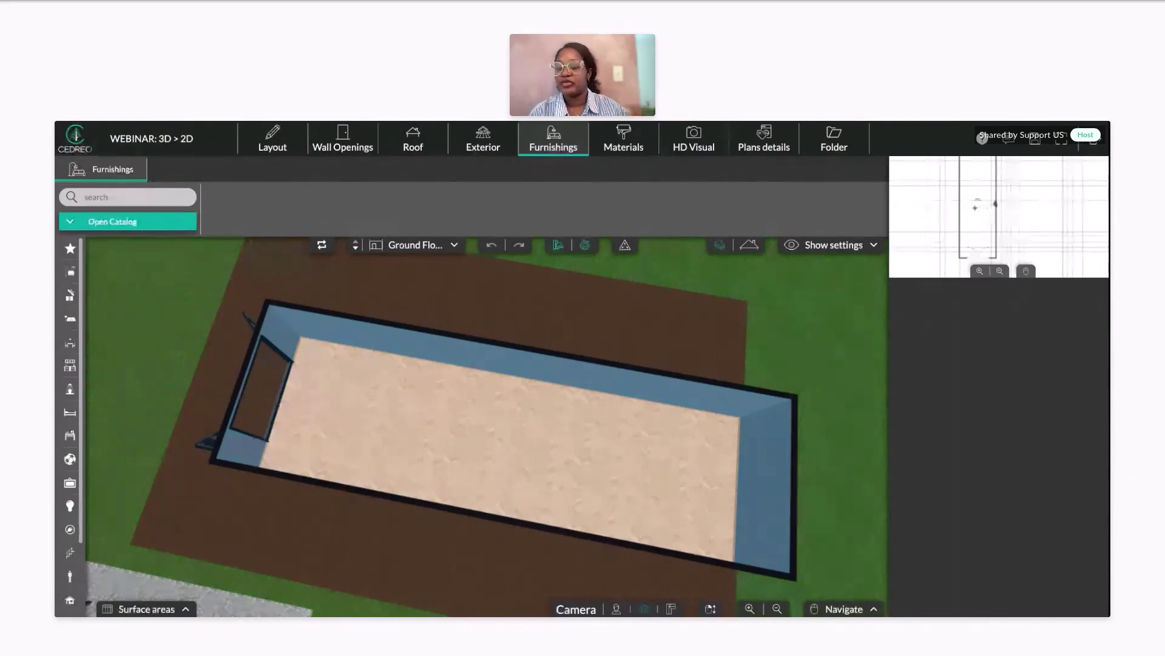
scroll(1022, 234, "down", 2)
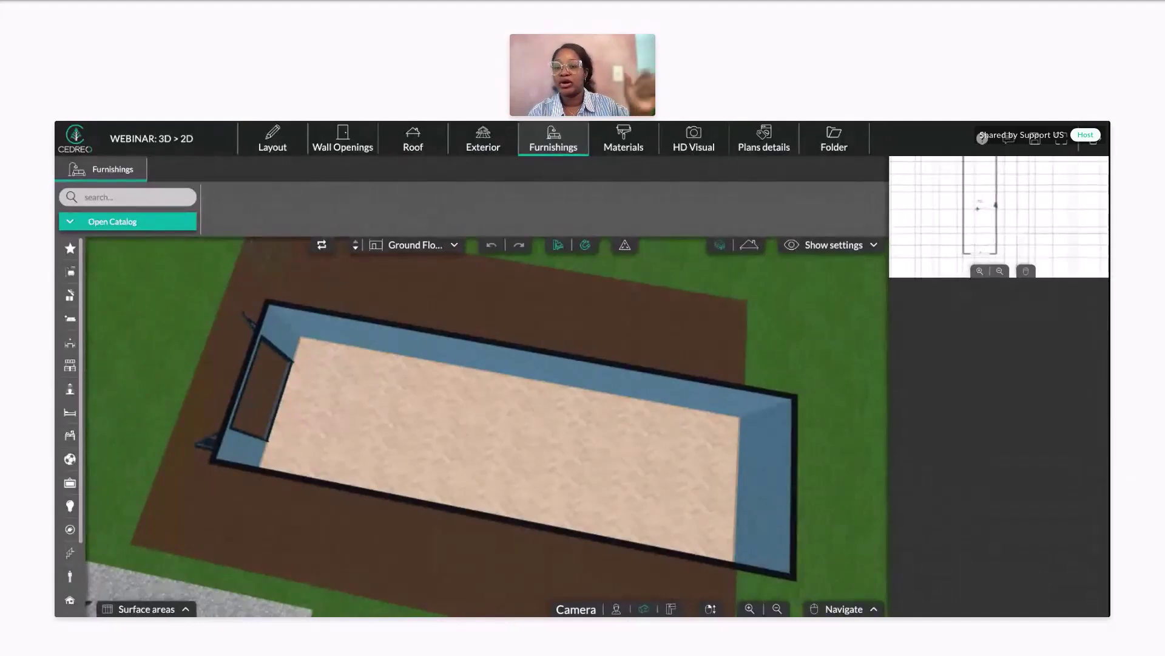
scroll(977, 225, "up", 3)
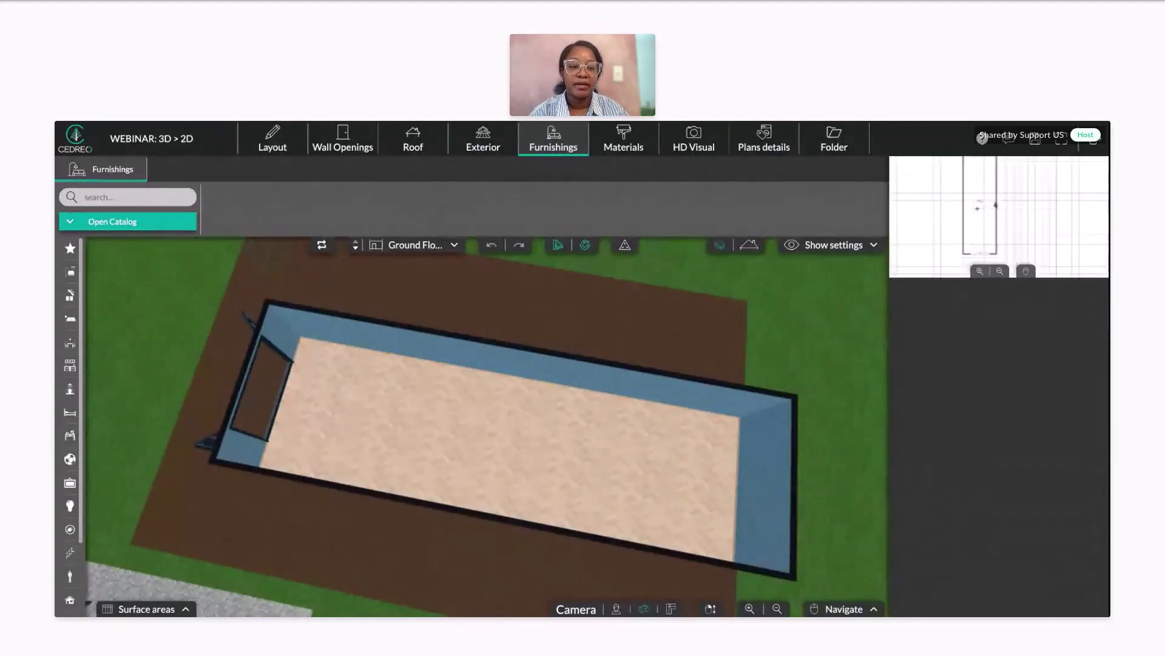
left_click_drag(977, 226, 978, 247)
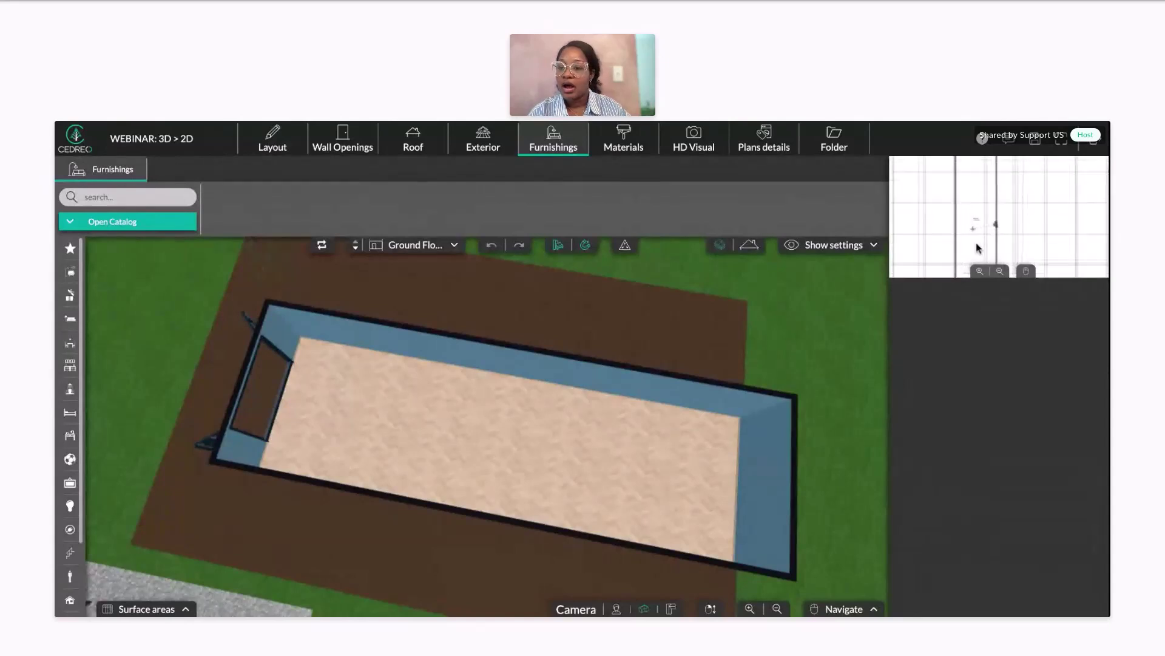
Step: Expand the furnishing categories and switch the 3D scene to a straight top-down view
left_click(106, 228)
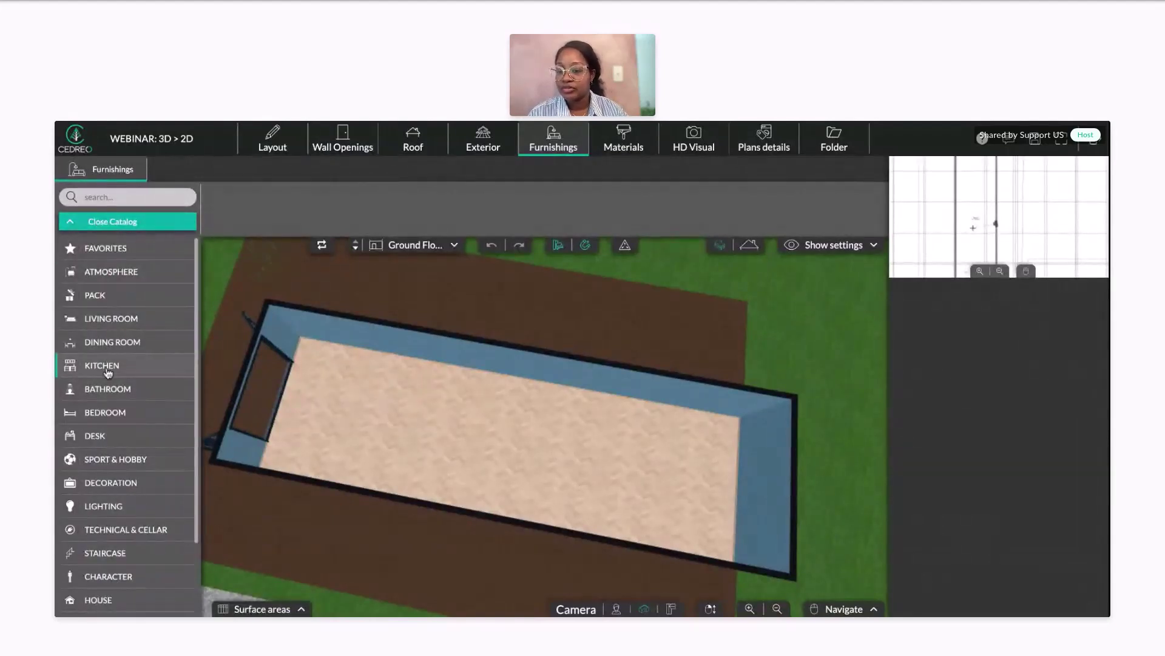
left_click(672, 610)
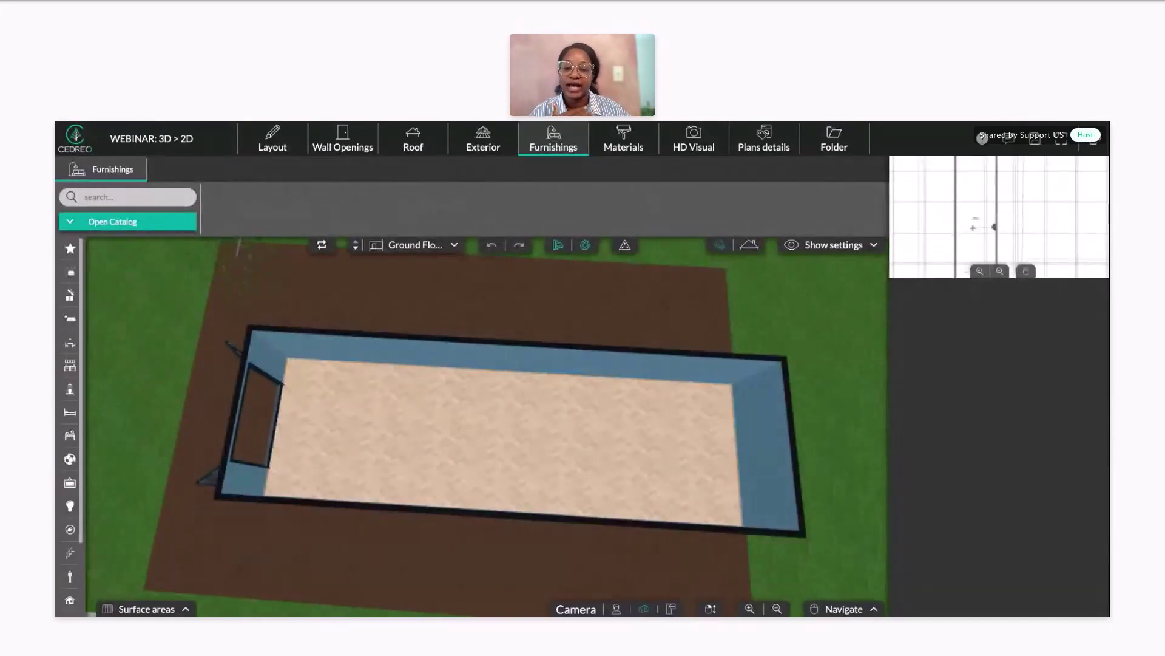
left_click(671, 609)
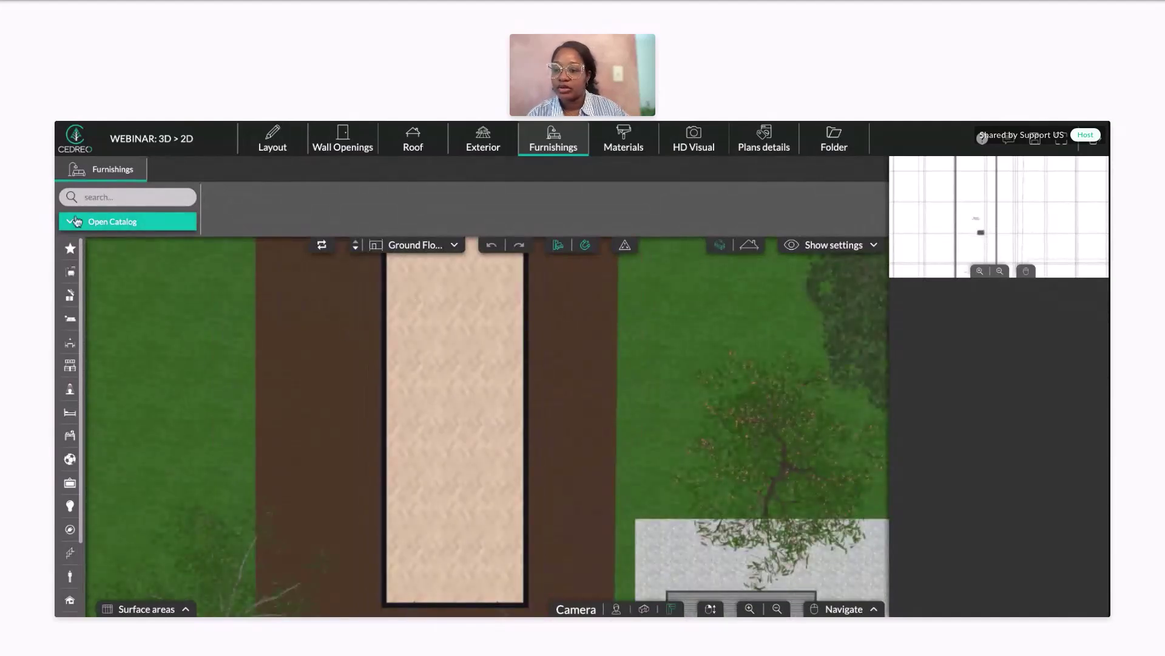
Step: From Kitchen > US Kitchen Furniture, place the 42" cabinet in the top-left corner and pick the 12" cabinet
left_click(112, 221)
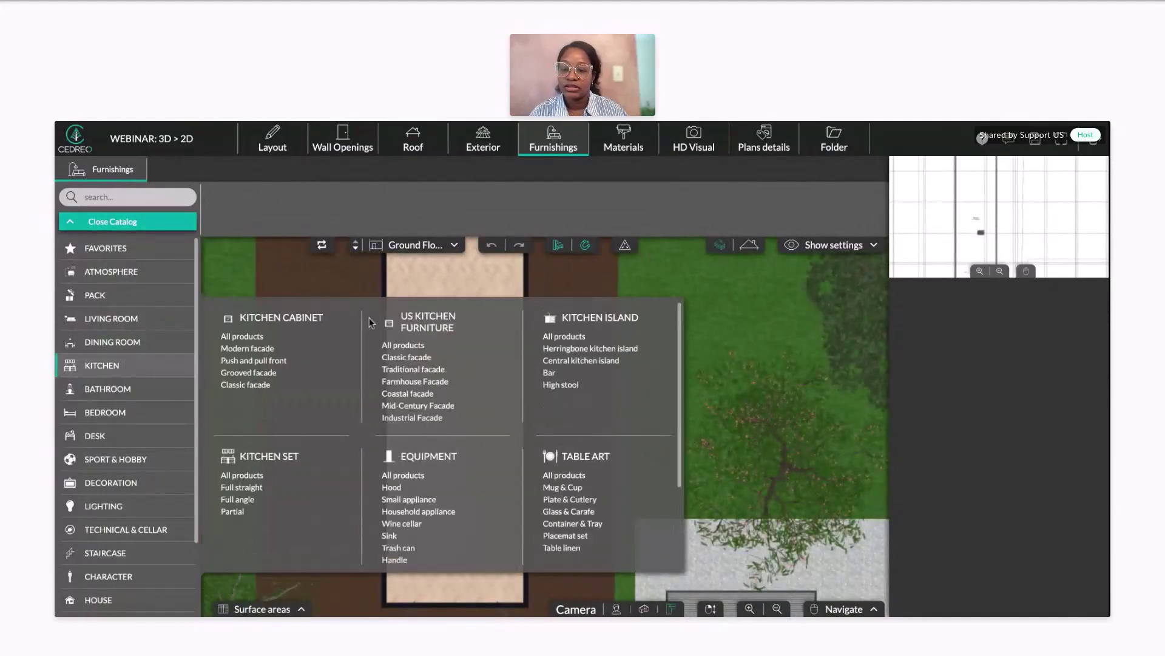
left_click(400, 349)
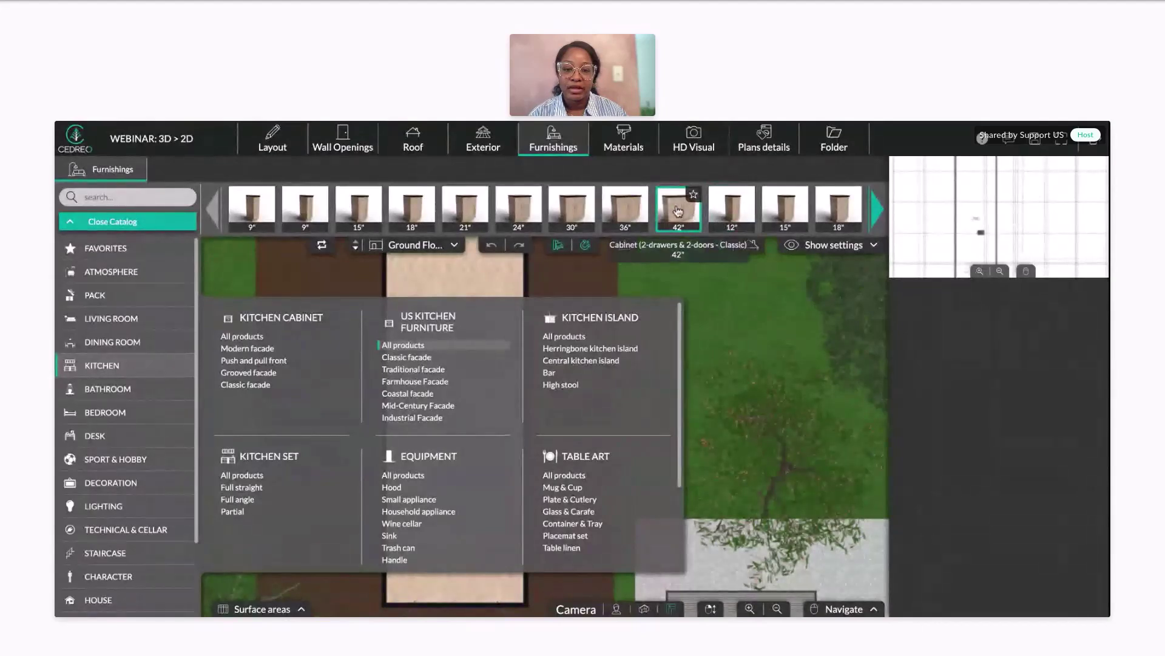
left_click(678, 212)
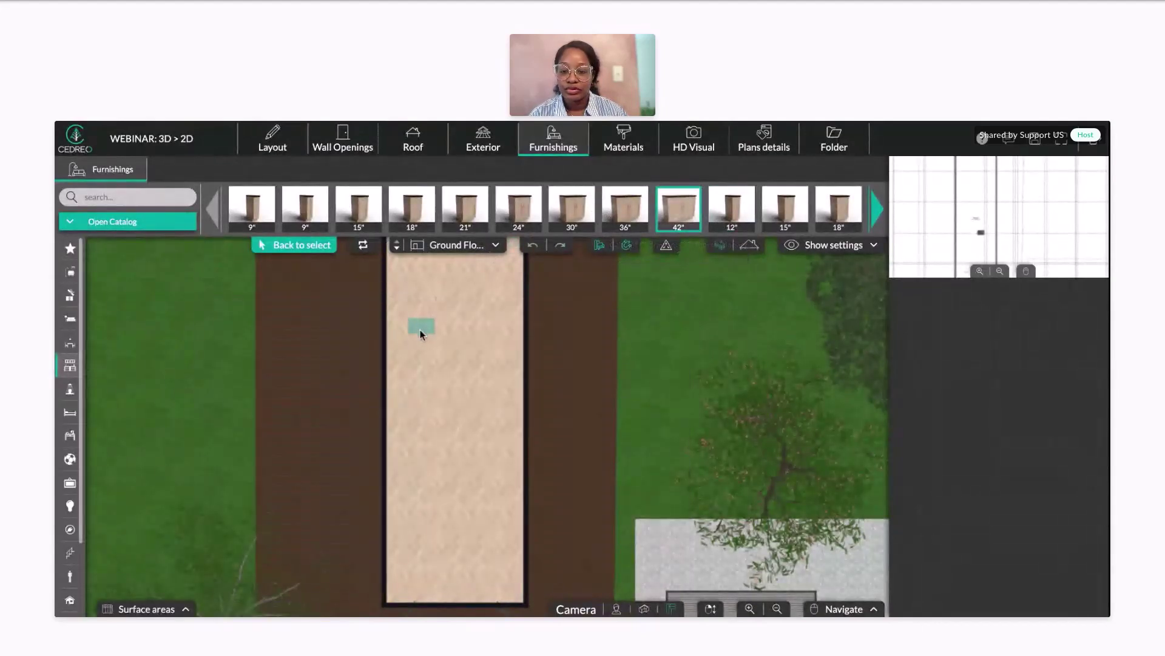
scroll(415, 330, "up", 3)
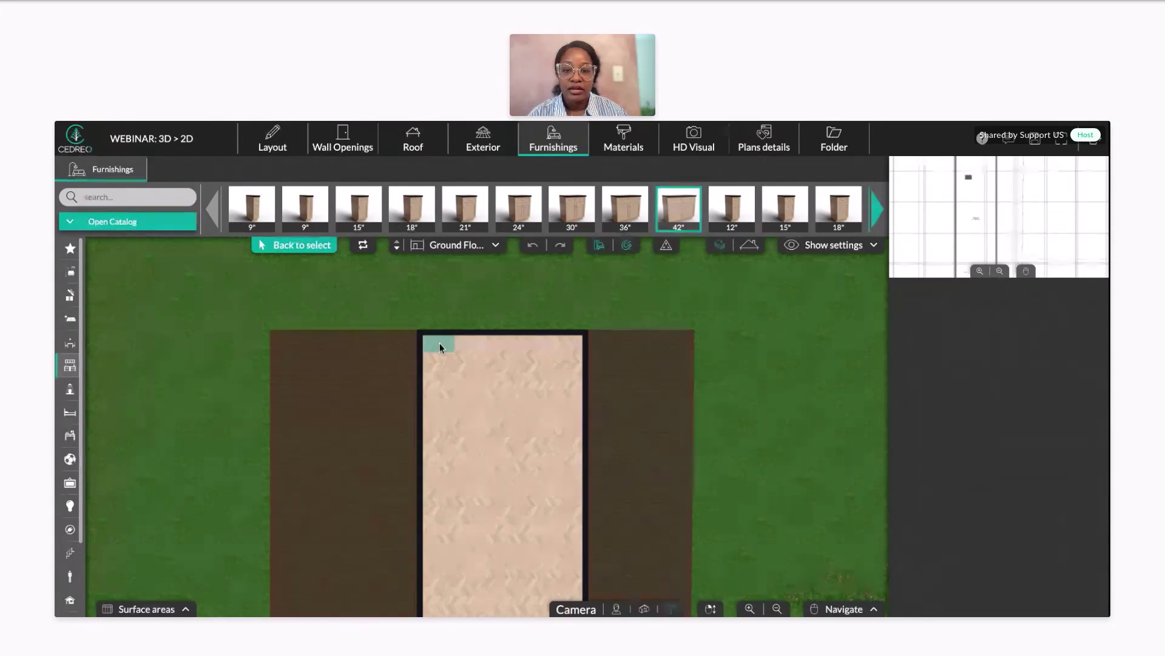
left_click(439, 344)
left_click(732, 206)
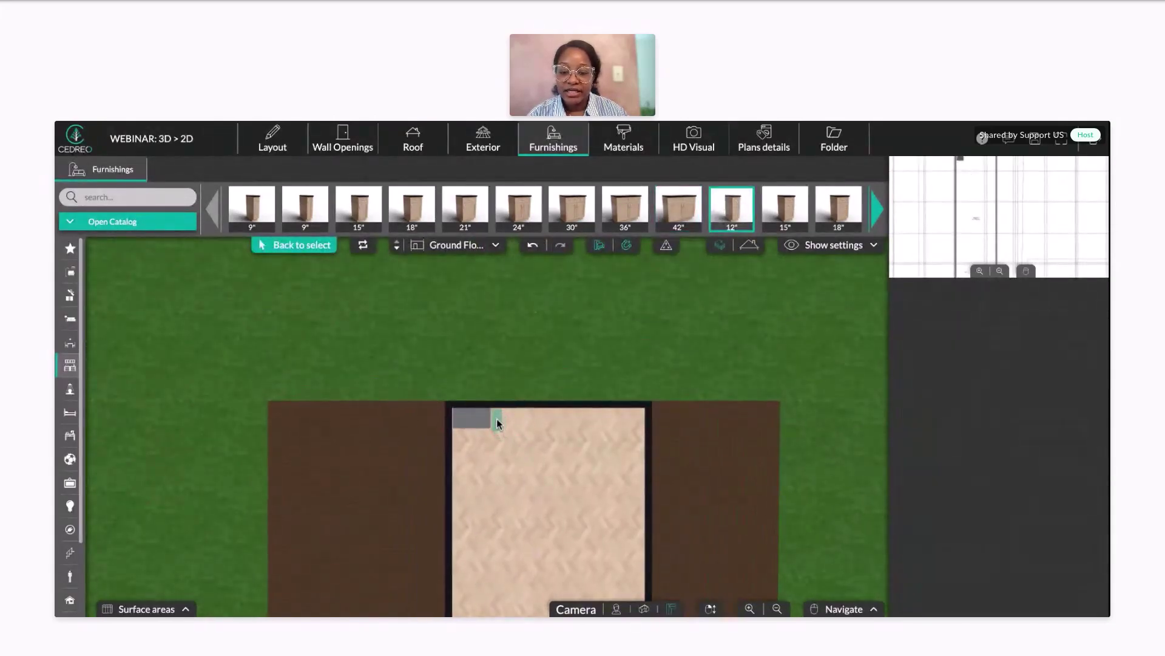
Step: Place the 12" cabinet beside the 42" cabinet
left_click(497, 417)
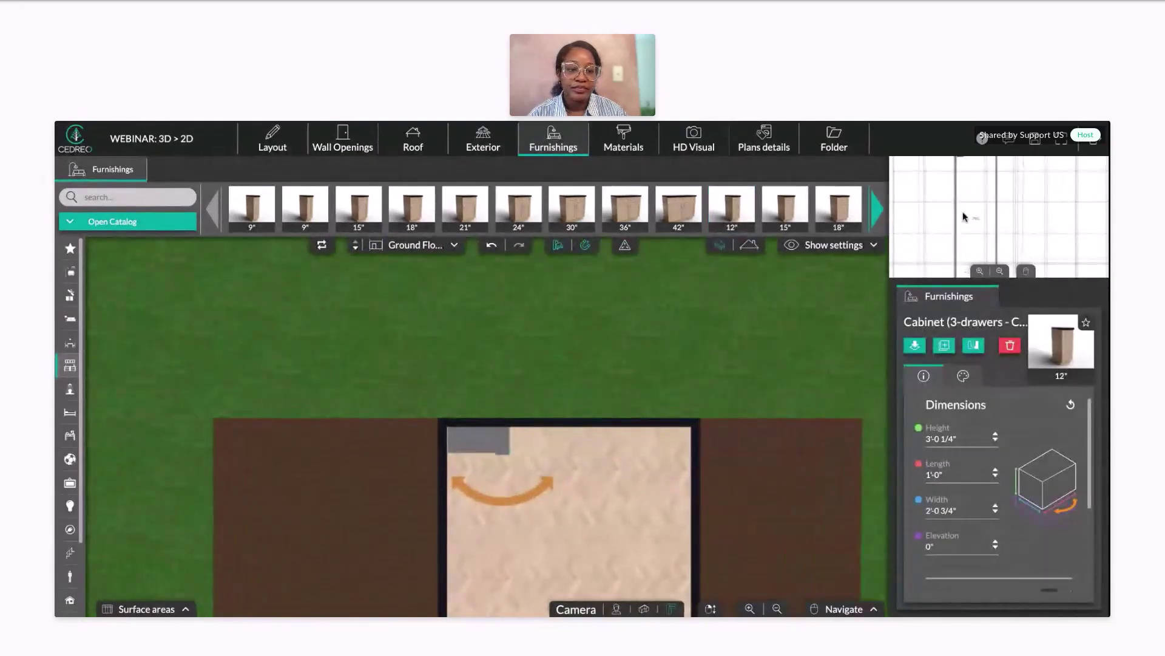
scroll(964, 217, "down", 3)
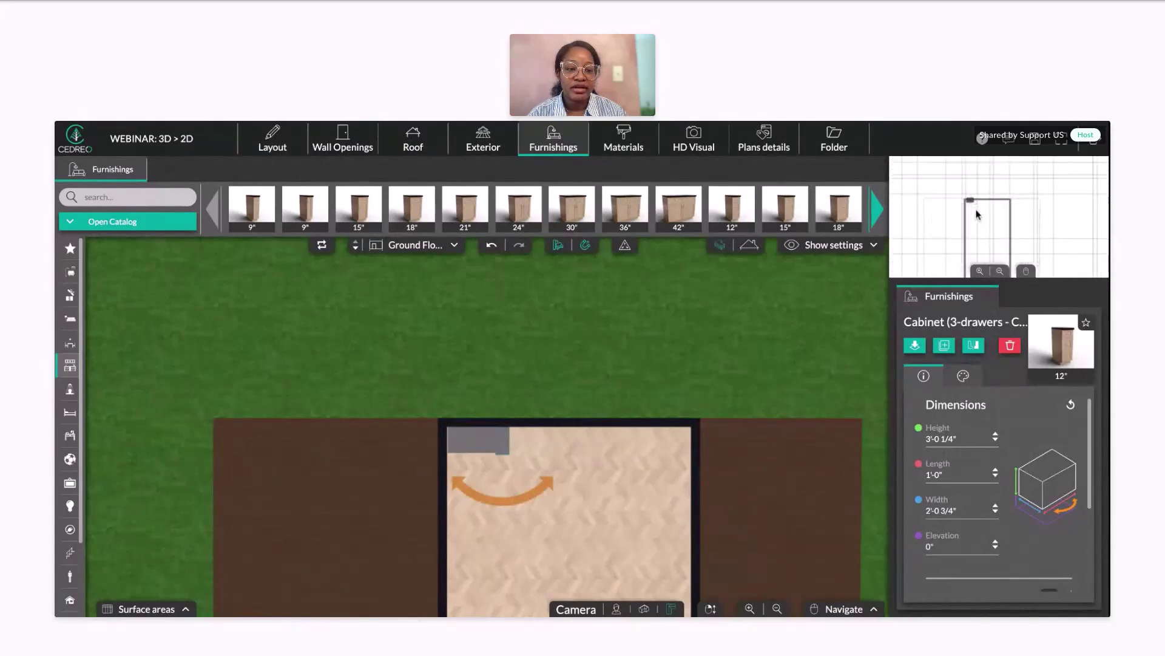
left_click_drag(977, 212, 974, 189)
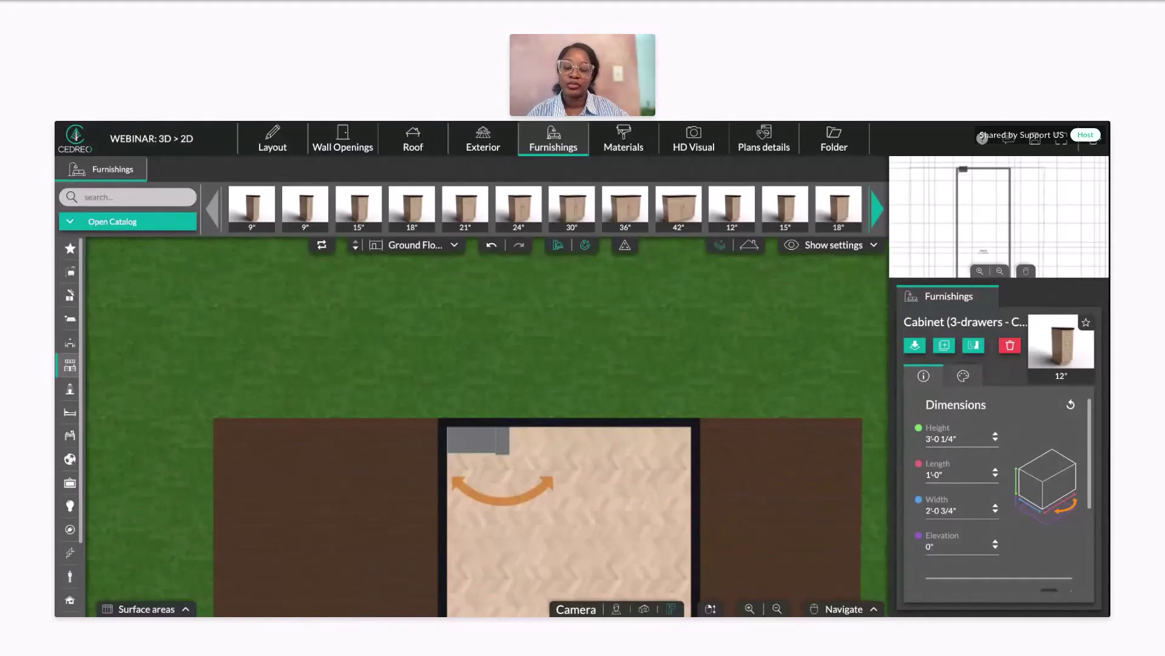
Step: Select the 42" cabinet and zoom in on it in the 2D mini-plan and 3D top view
left_click(467, 452)
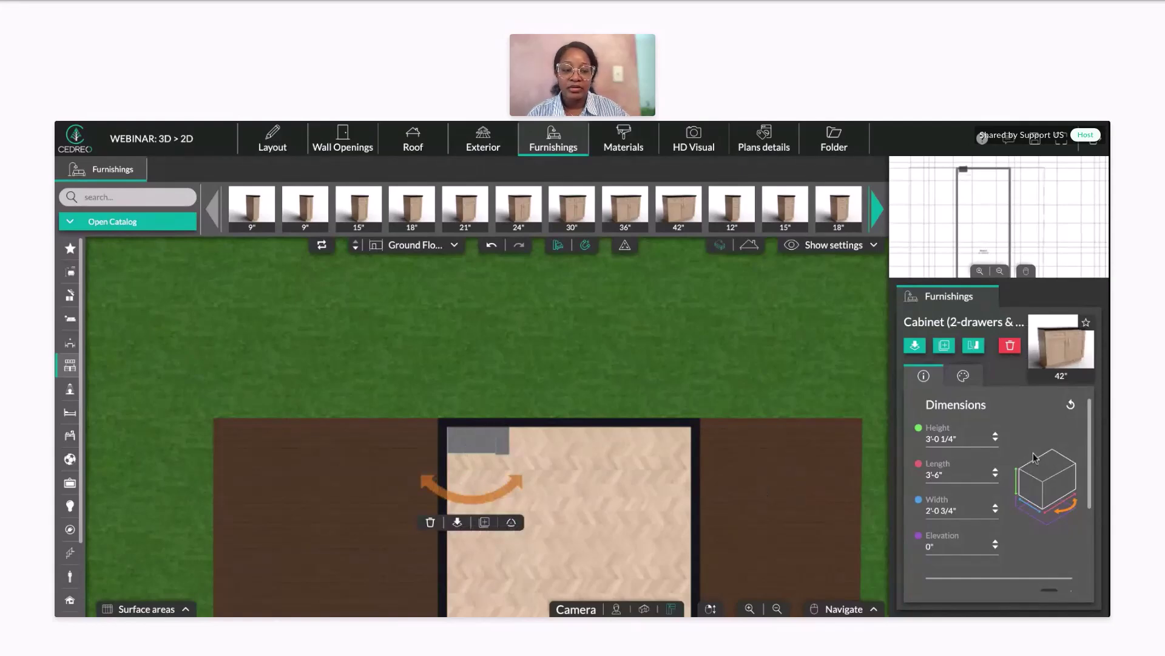
scroll(1035, 457, "down", 3)
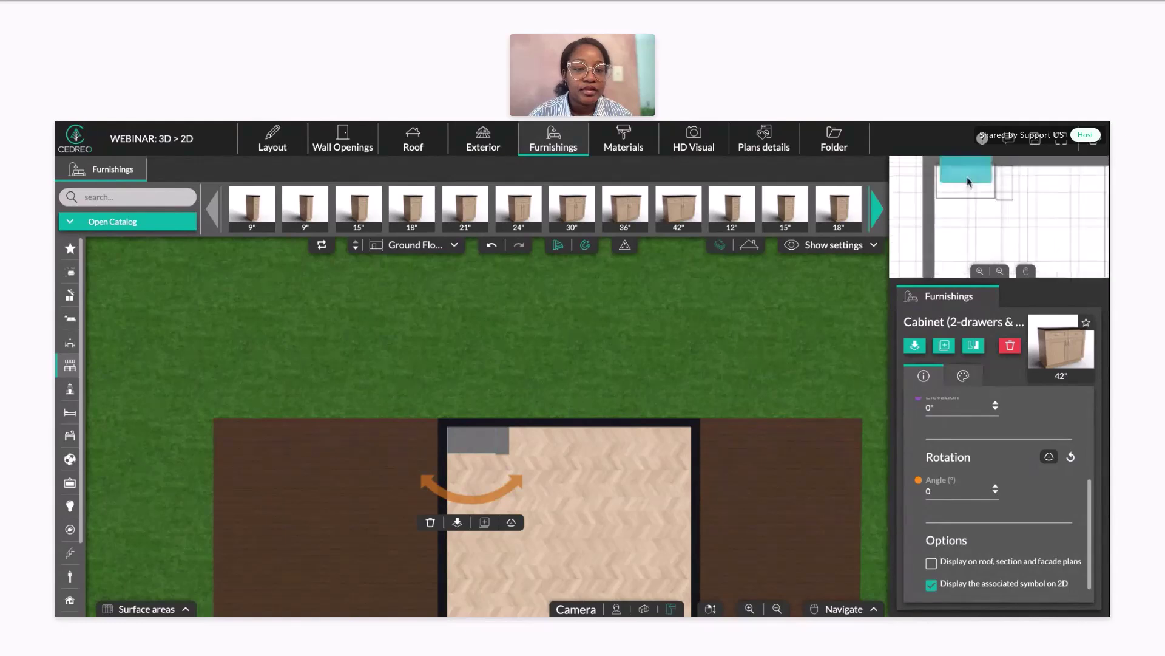
left_click_drag(975, 180, 968, 223)
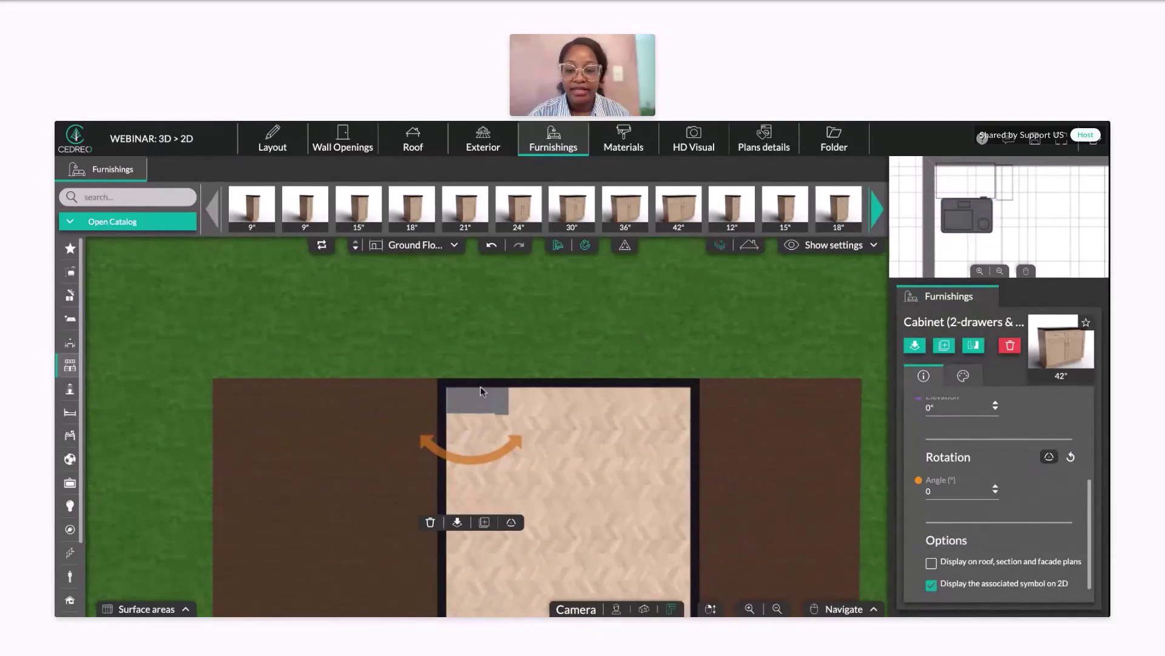
scroll(1021, 197, "up", 1)
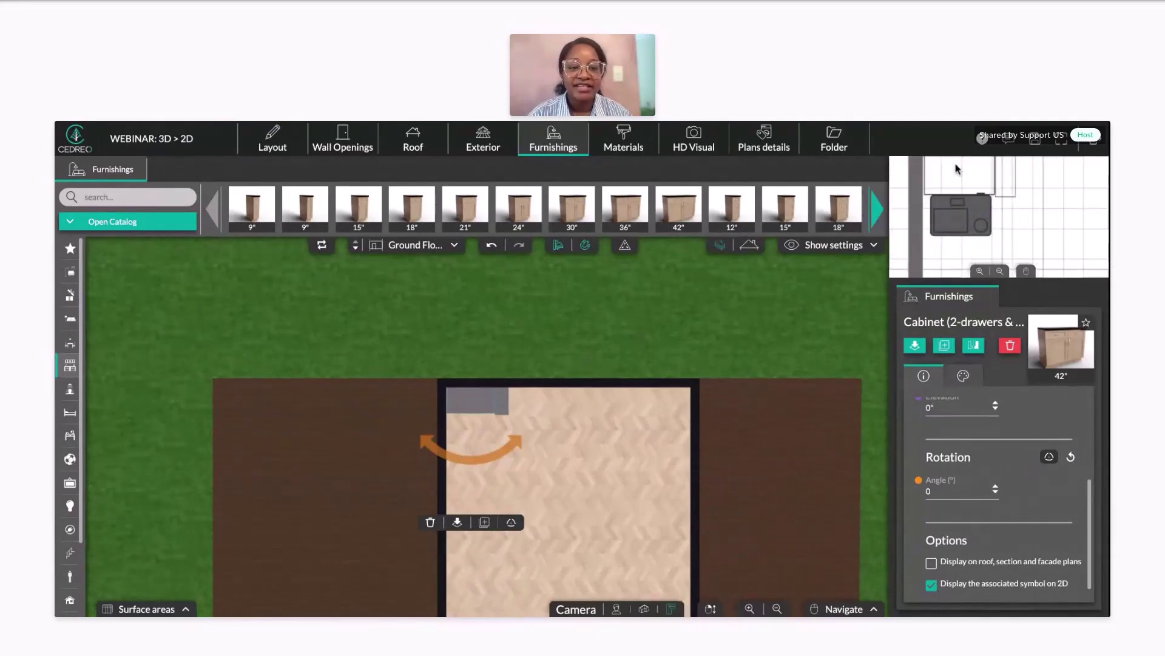
left_click_drag(1040, 213, 1046, 244)
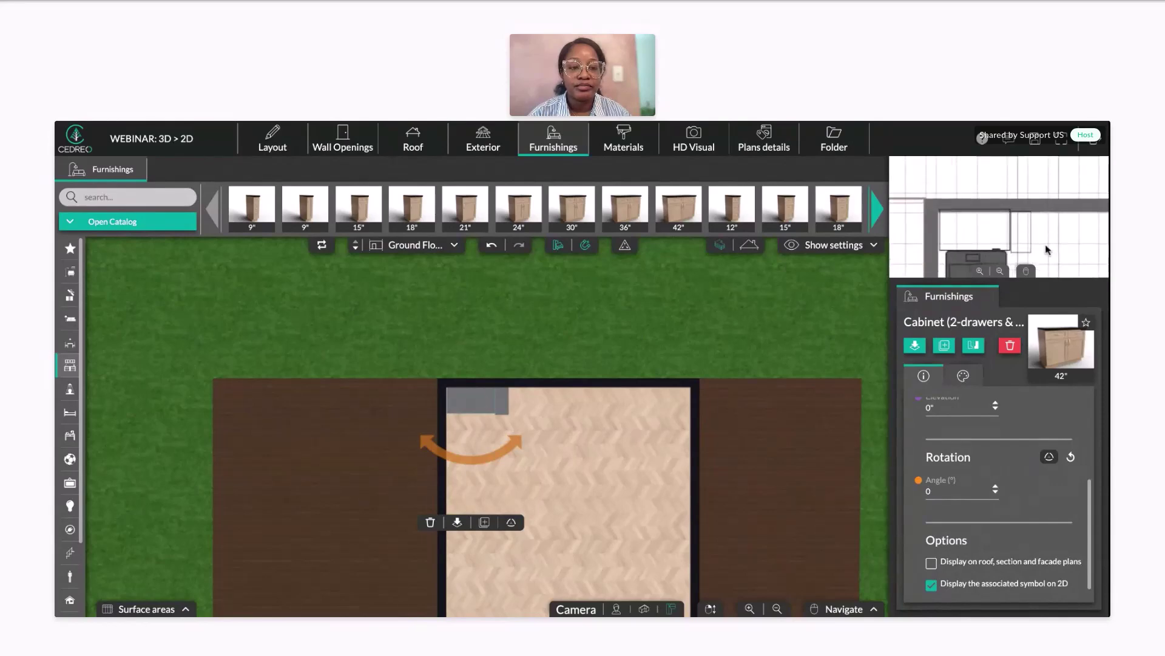
scroll(467, 401, "up", 3)
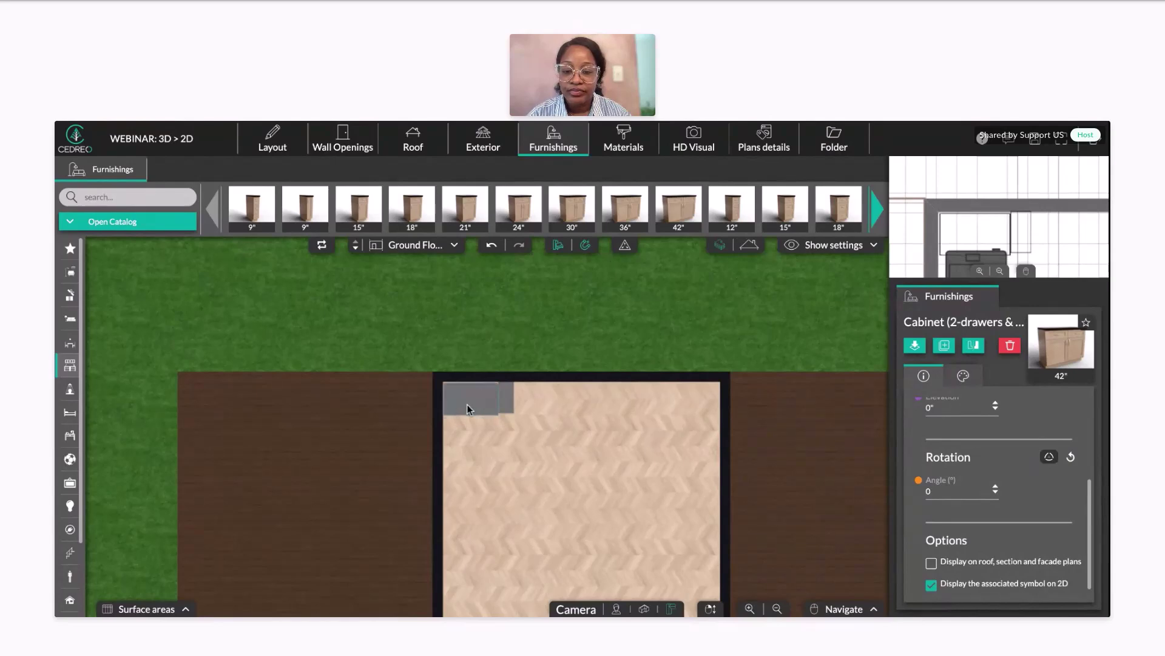
Step: Select the 42" two-drawer cabinet again in the 3D top view
left_click(471, 401)
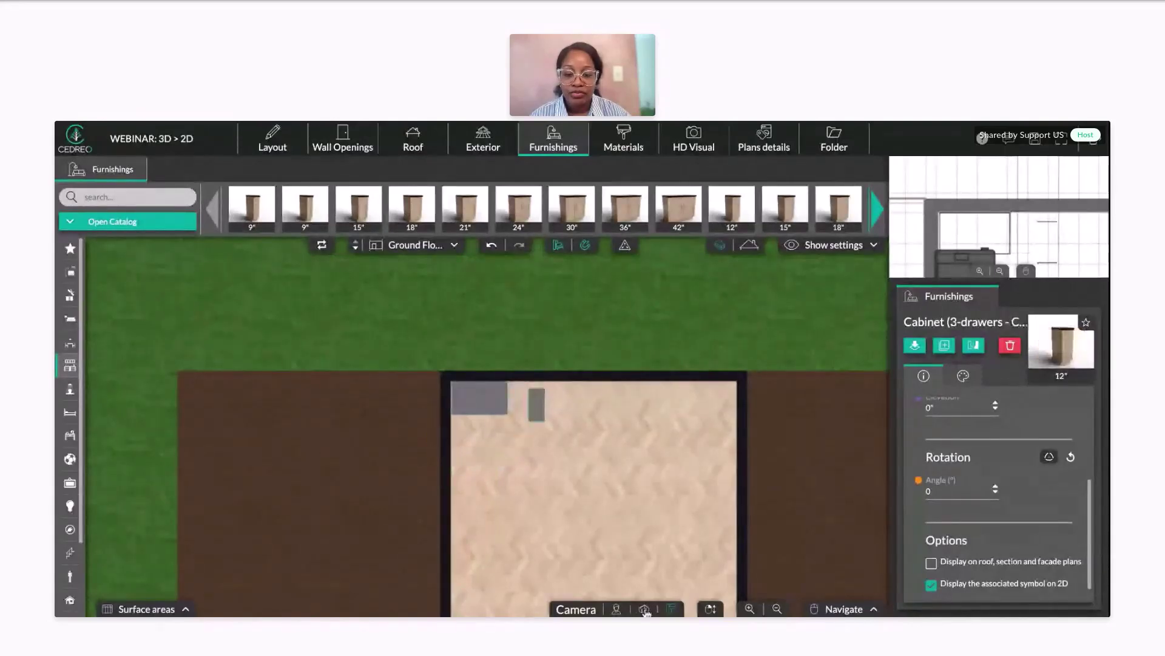
left_click(499, 437)
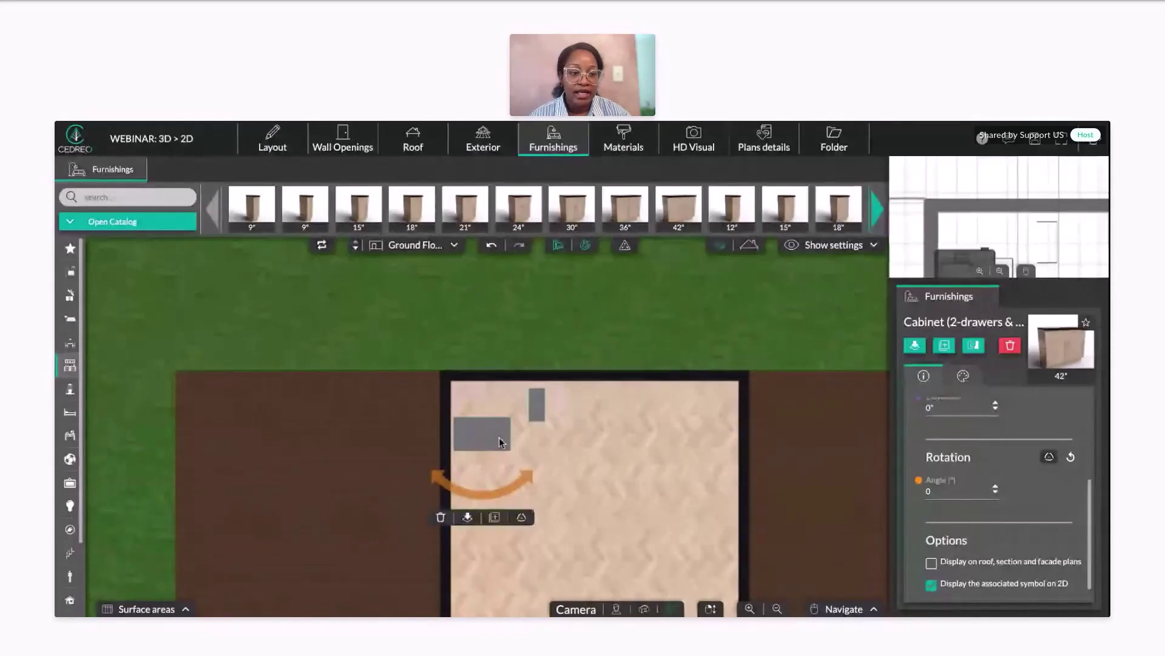
scroll(984, 227, "up", 5)
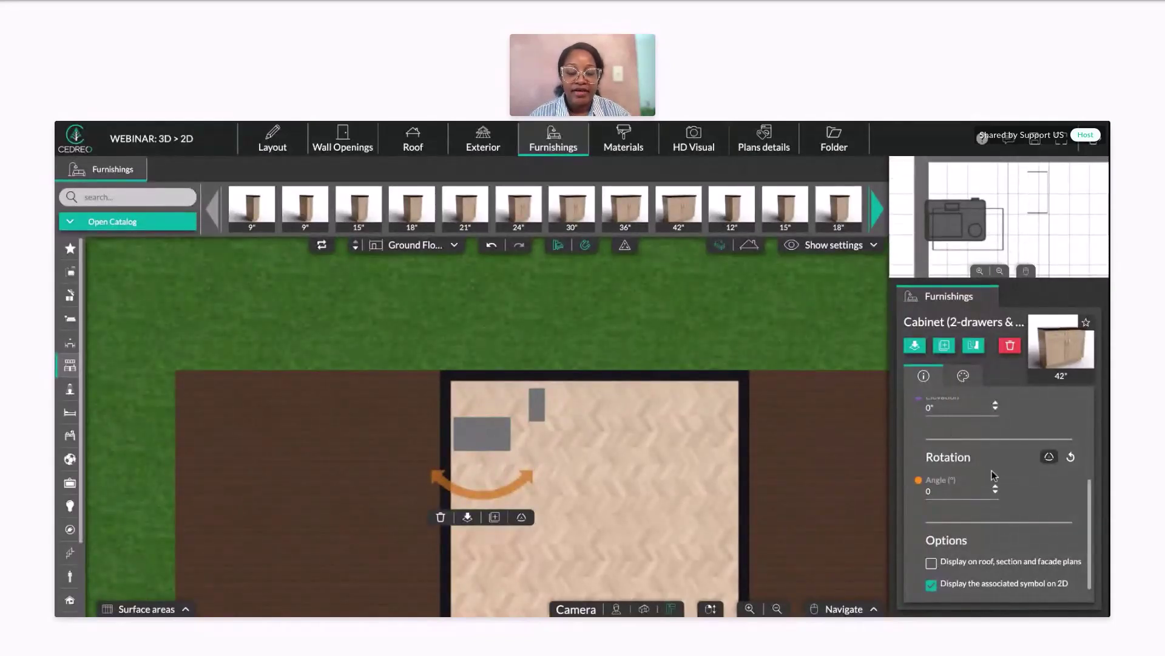
Step: Lengthen the two-drawer cabinet to 3'-9" and raise its height from 3'-0 1/4" to 3'-1"
scroll(994, 475, "up", 3)
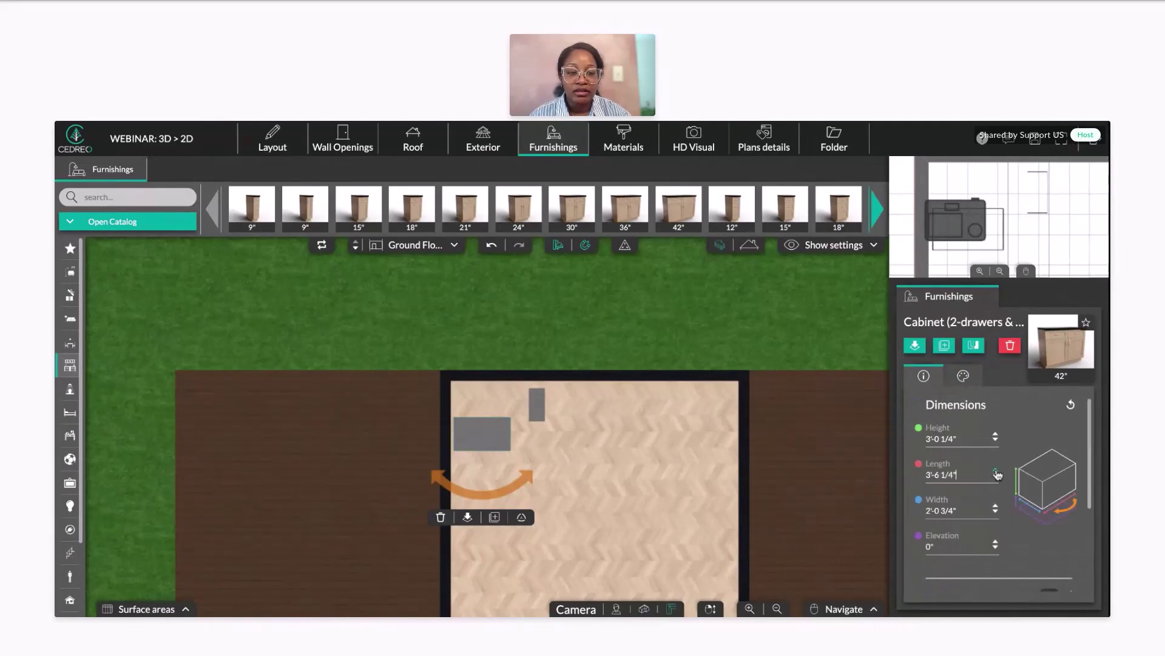
left_click(995, 471)
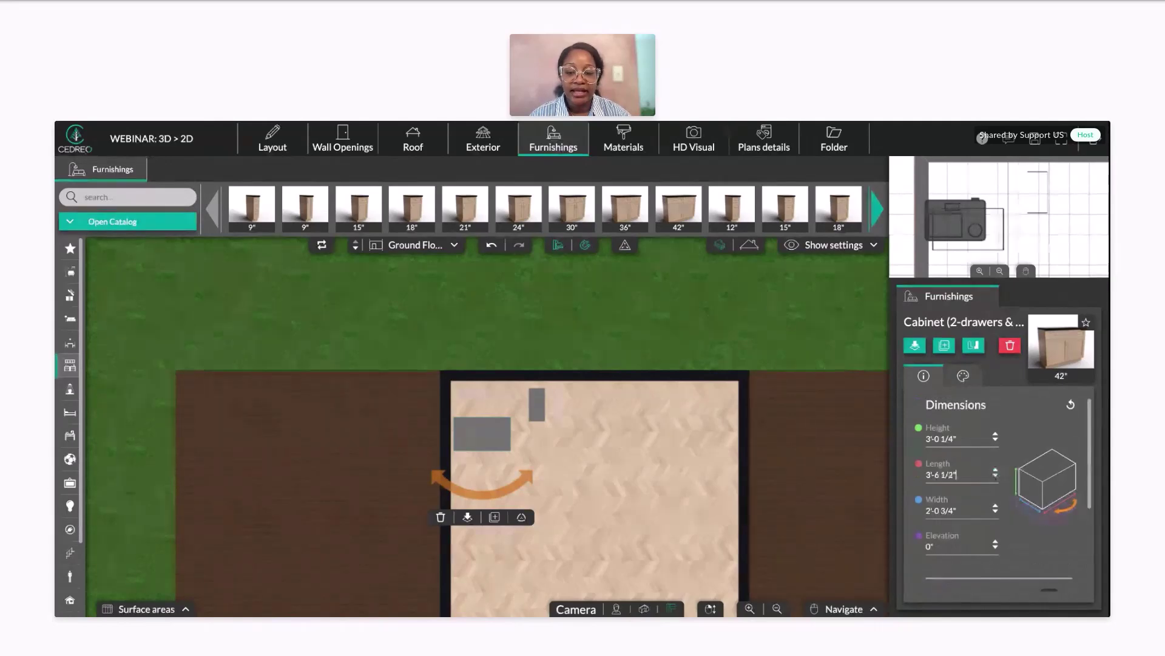
left_click(995, 471)
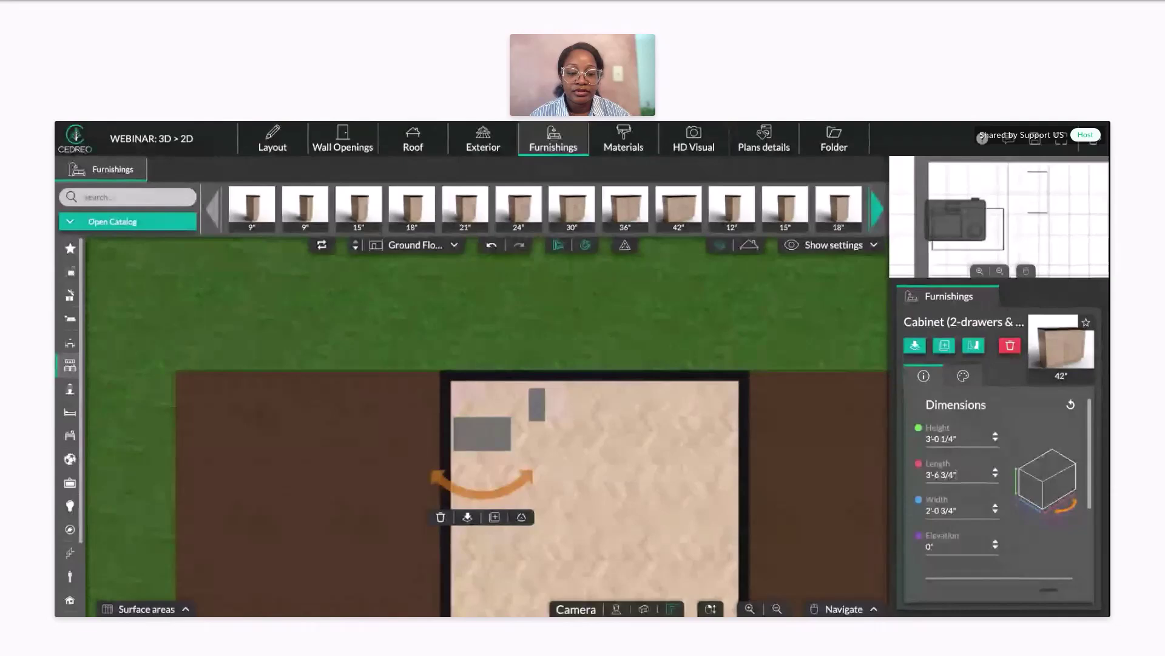
left_click(993, 470)
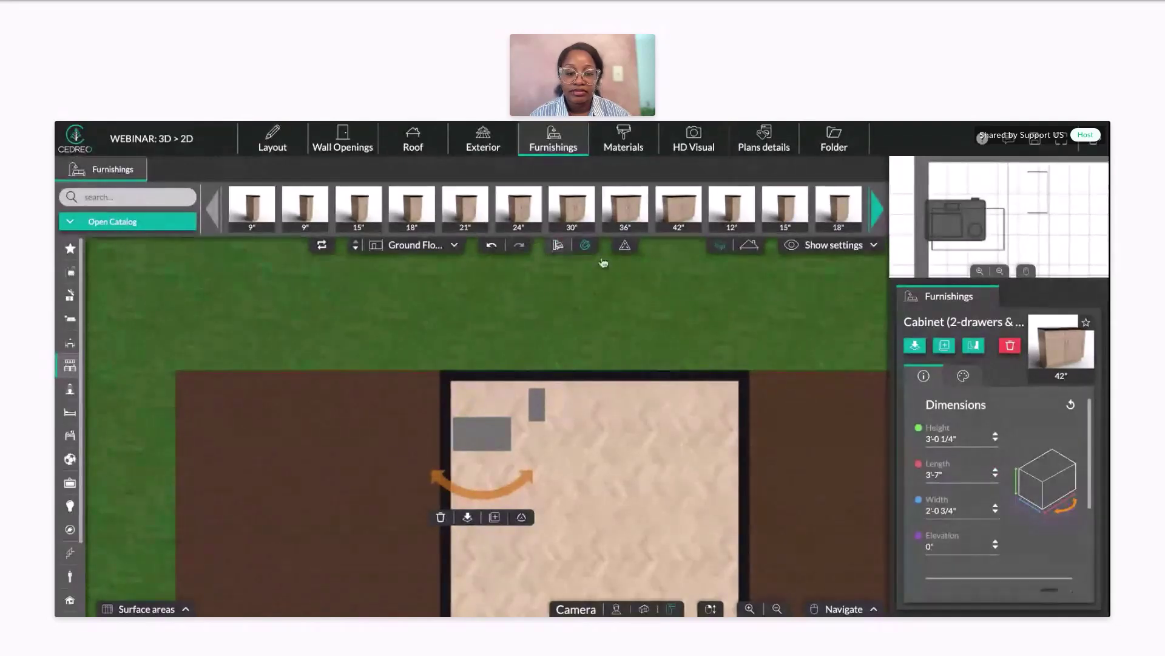
left_click(996, 470)
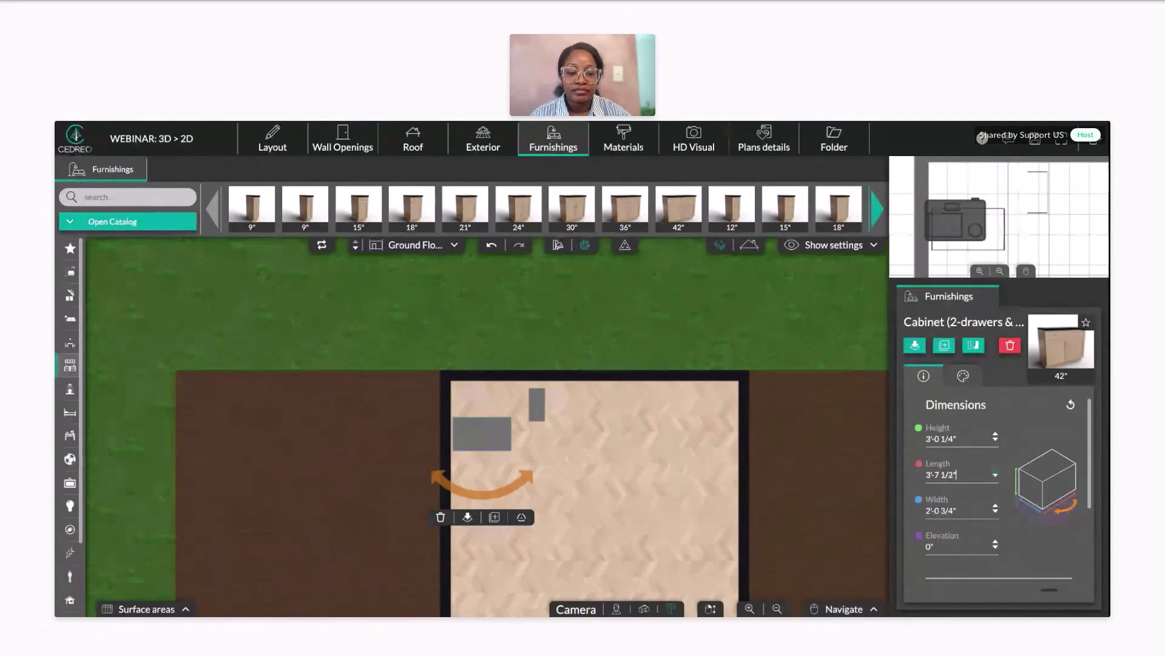
left_click(995, 471)
left_click(996, 471)
left_click(995, 471)
left_click(996, 471)
left_click(995, 471)
left_click(996, 471)
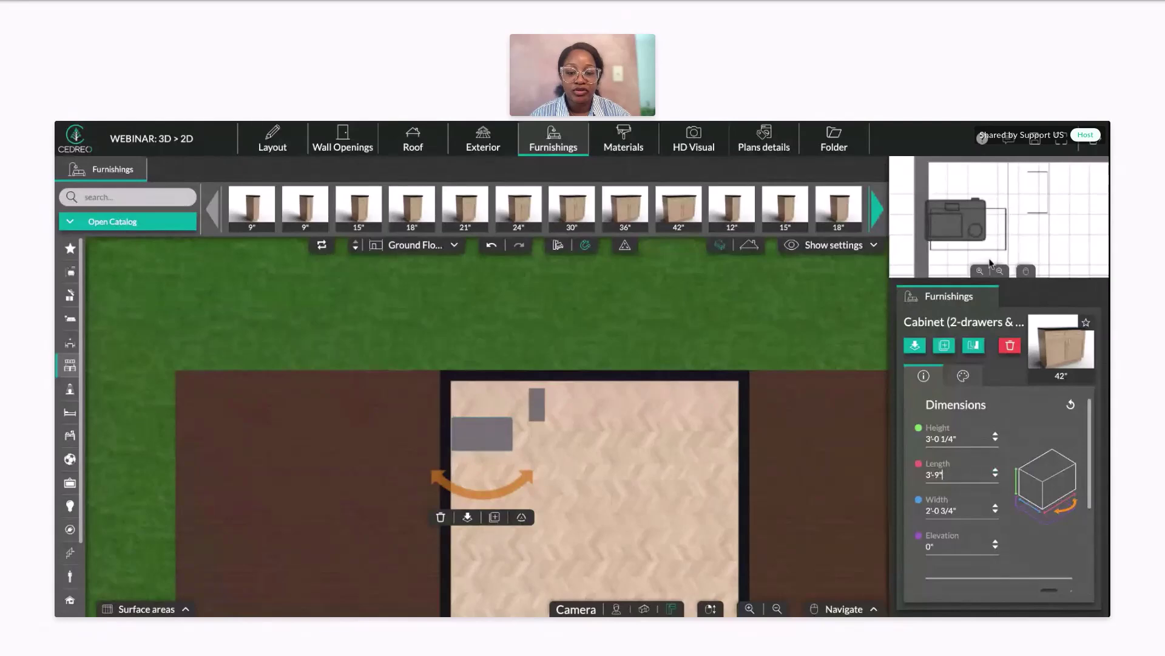
left_click(995, 436)
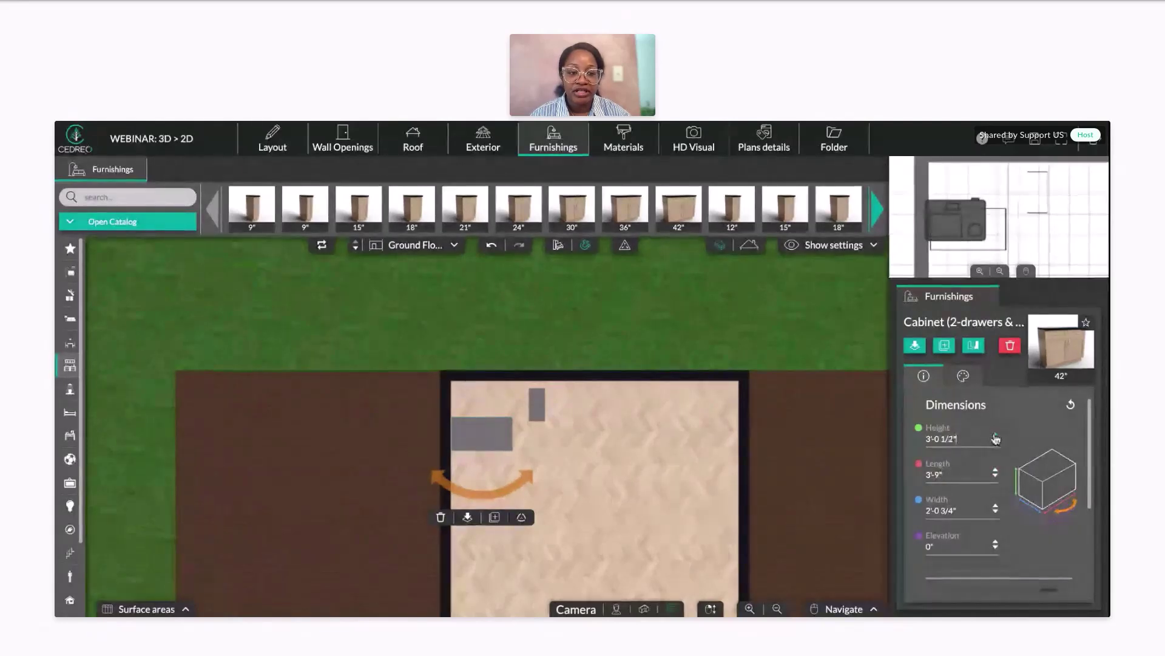
left_click(995, 435)
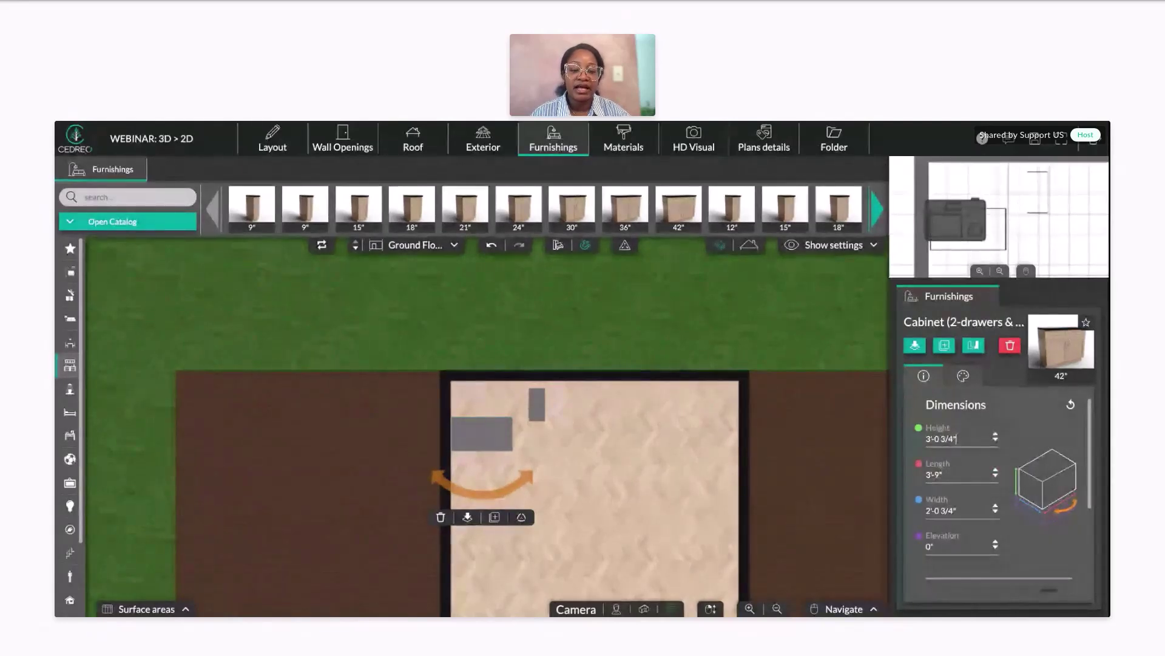
left_click(995, 435)
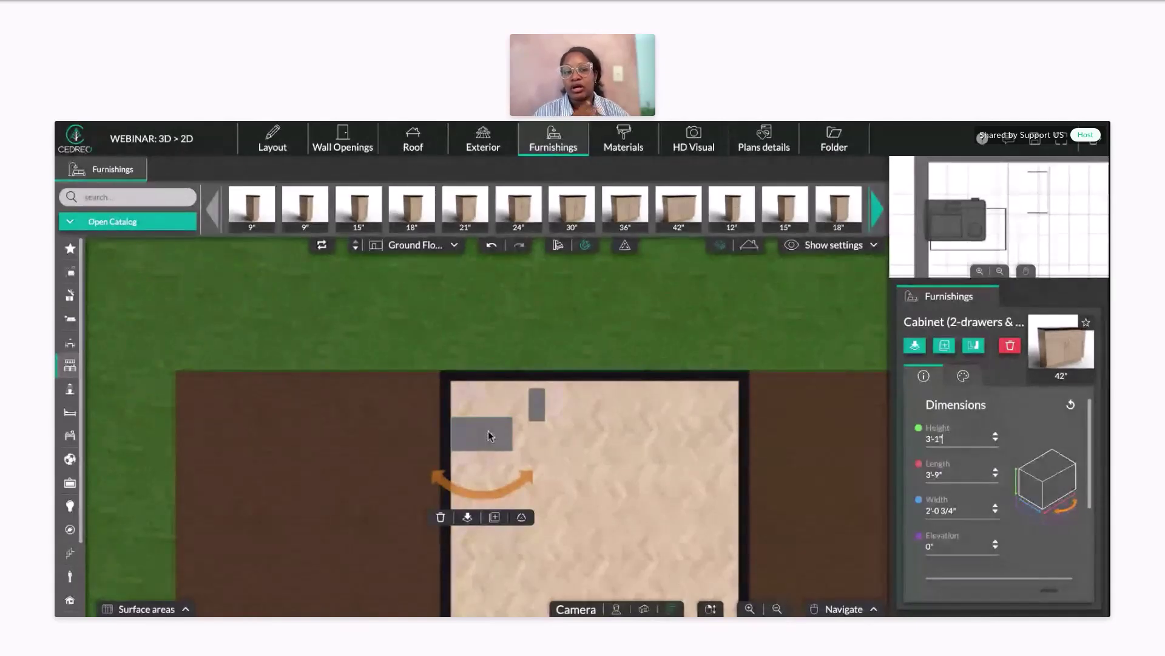
Step: Move the resized 42" cabinet back against the top wall beside the 12" cabinet
left_click_drag(487, 432, 491, 391)
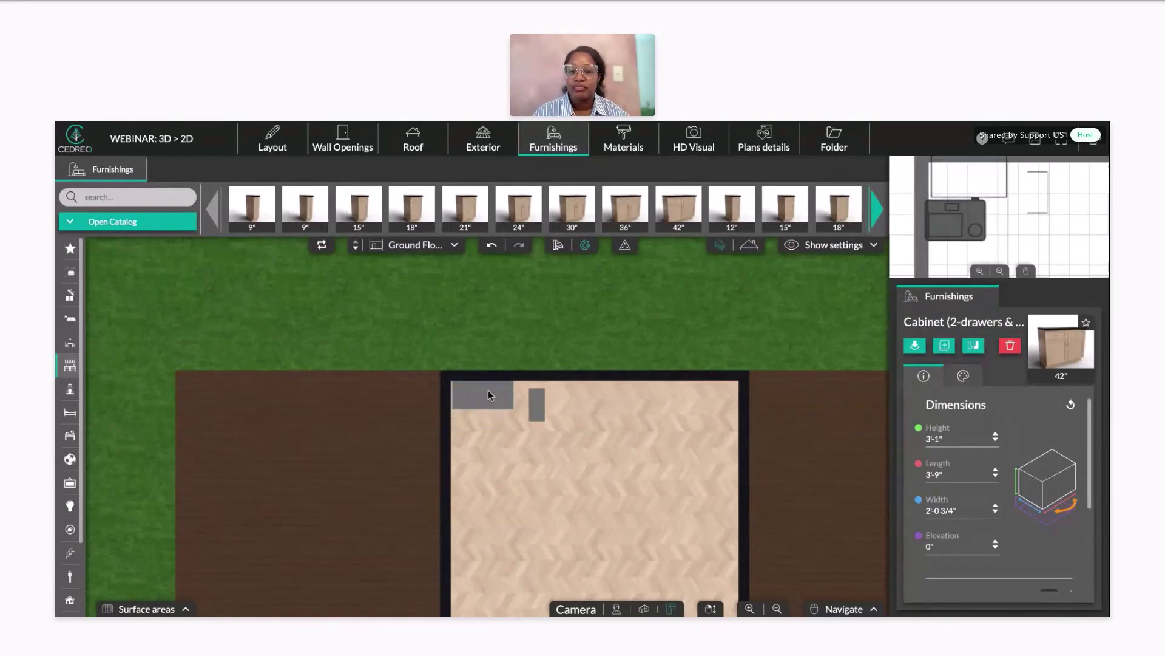
left_click(477, 404)
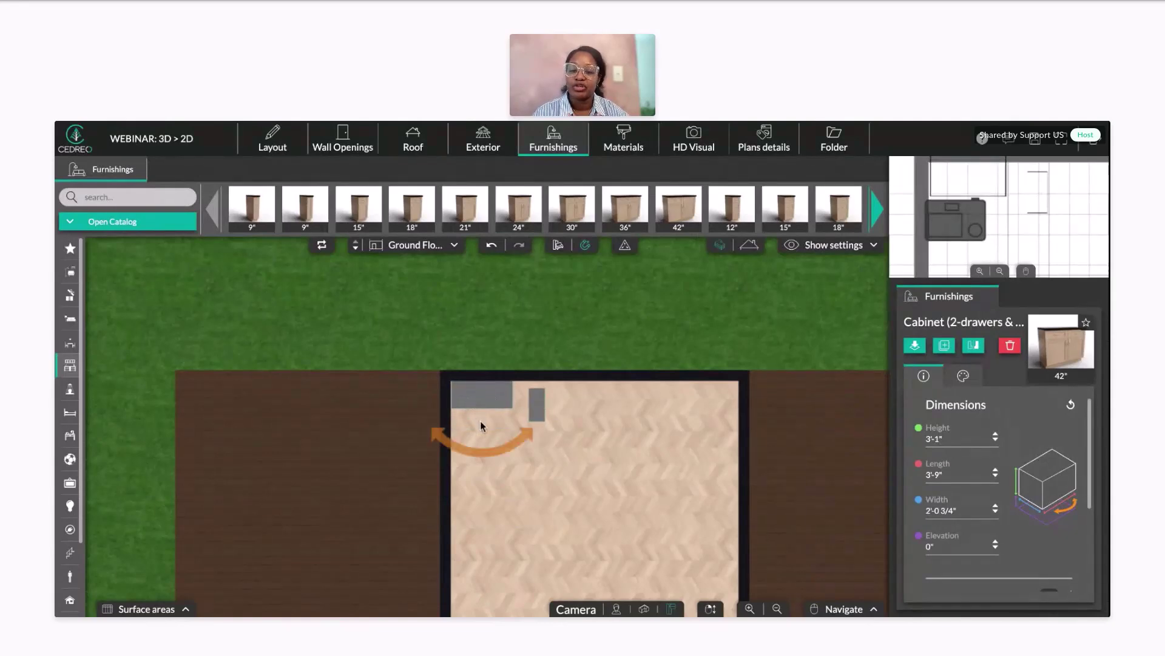
left_click_drag(480, 425, 480, 425)
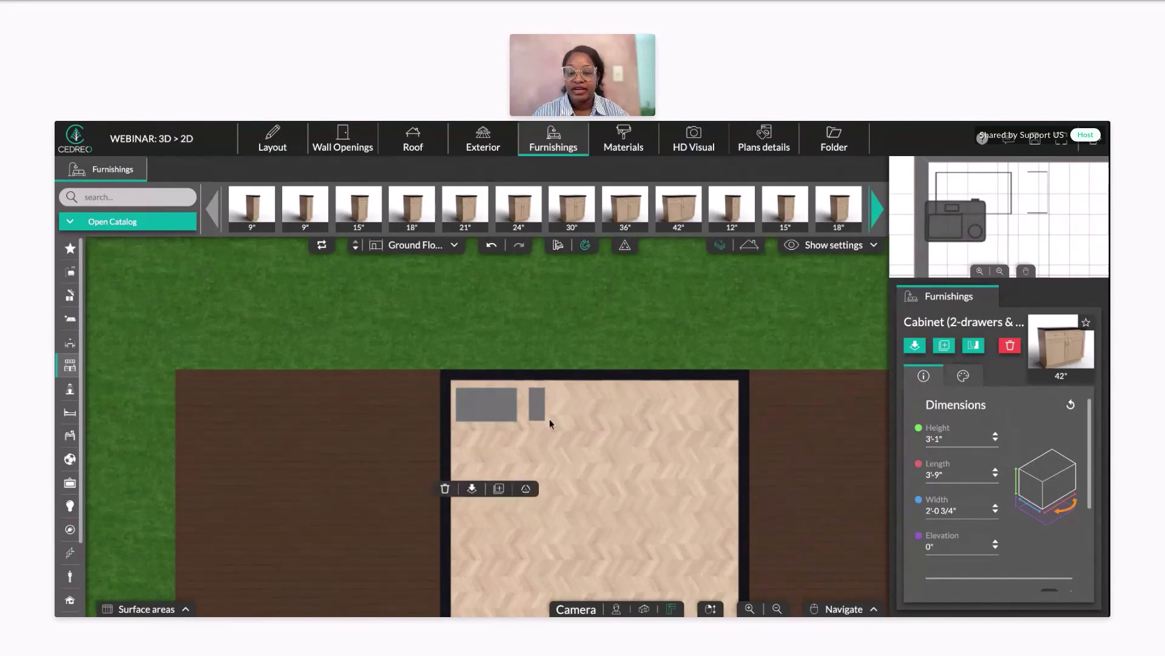
scroll(981, 551, "down", 4)
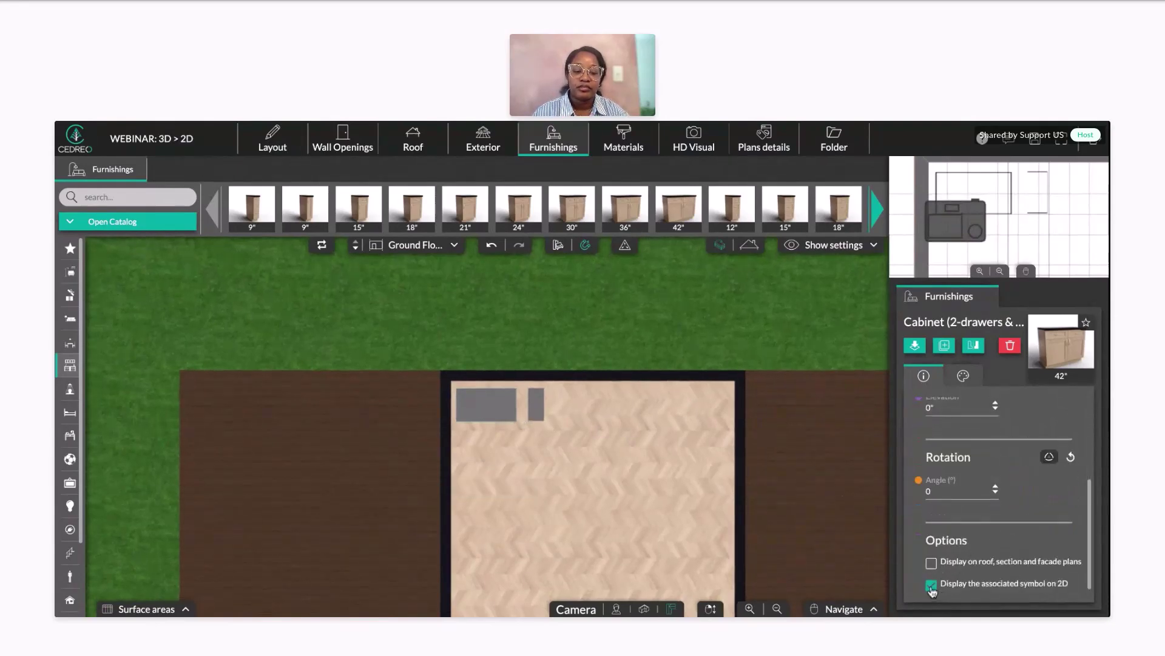
left_click(932, 586)
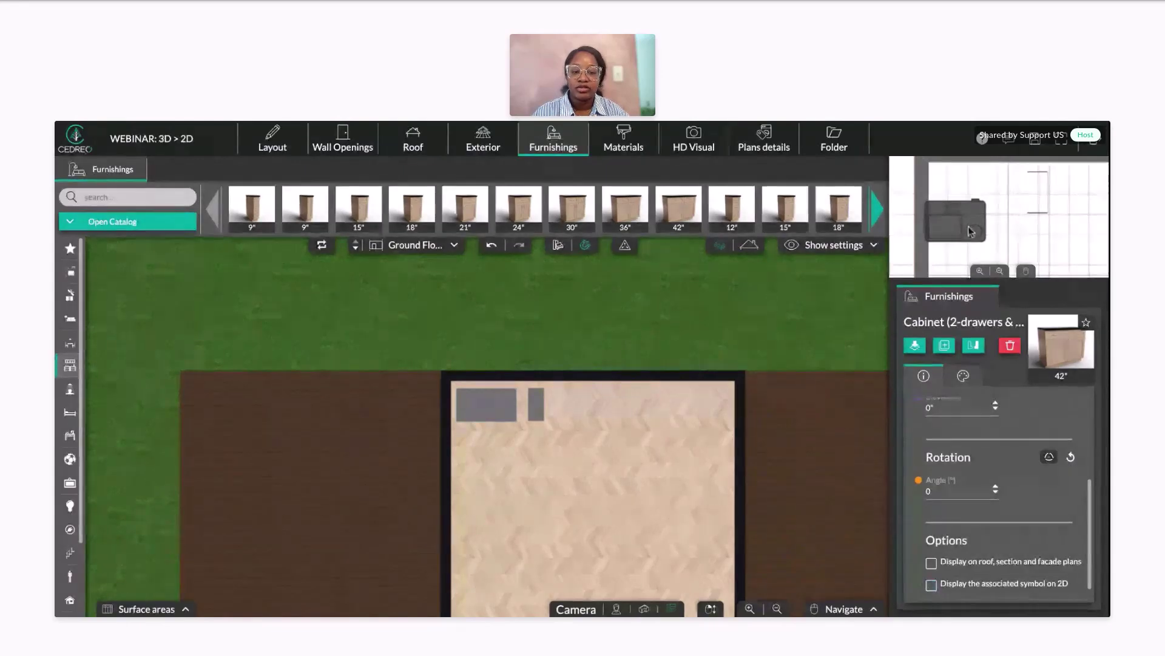
left_click(932, 585)
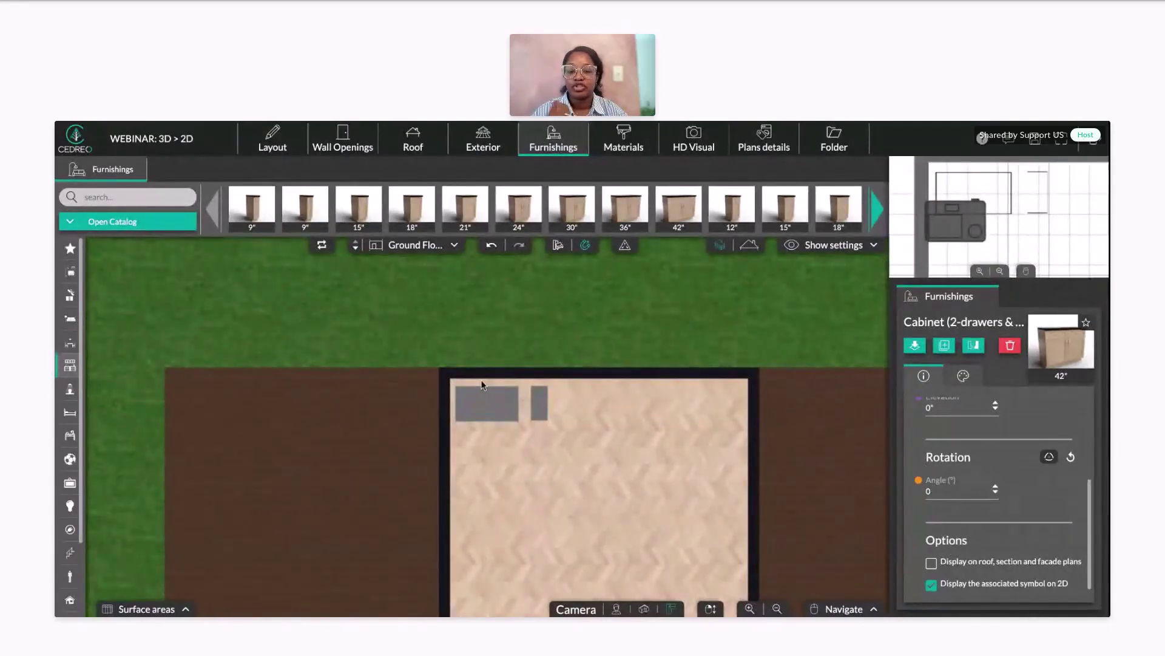
left_click(497, 408)
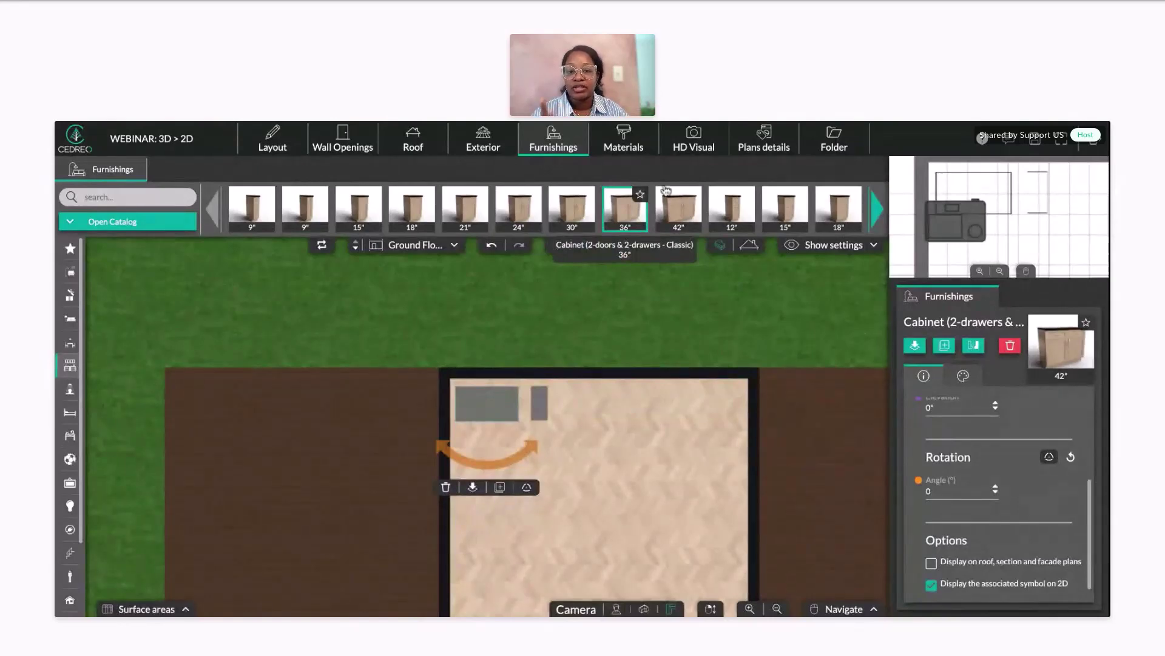
Step: Browse the cabinet carousel and pick the 36" cabinet for placement
left_click(878, 213)
left_click(878, 215)
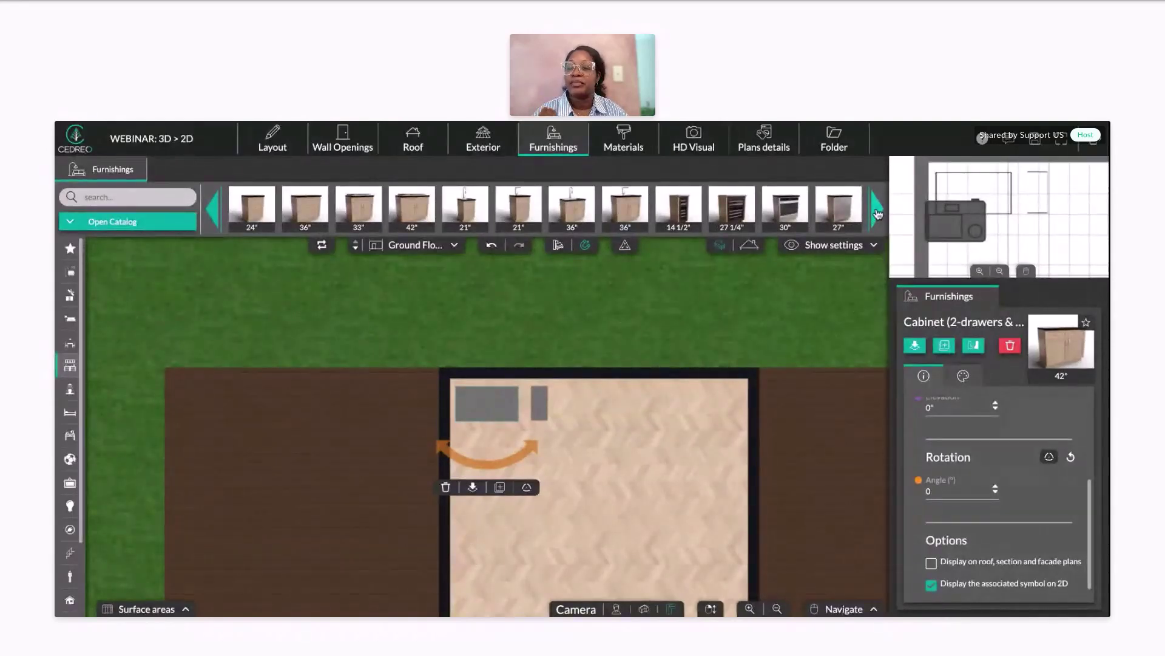
left_click(878, 213)
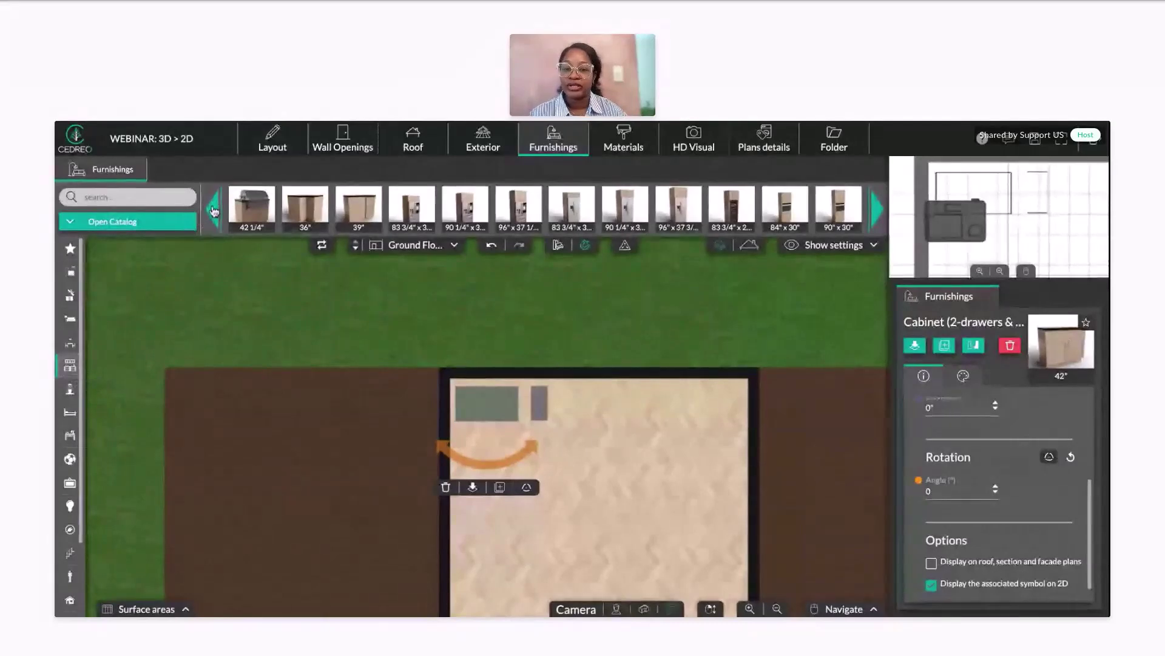
left_click(338, 213)
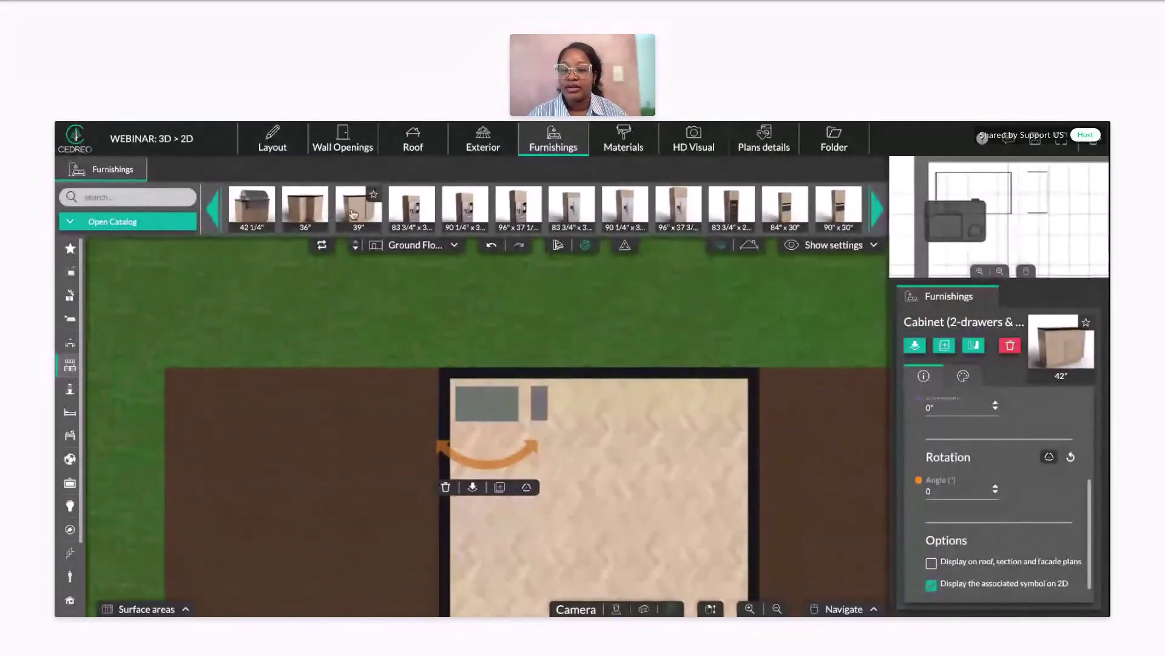
left_click(216, 212)
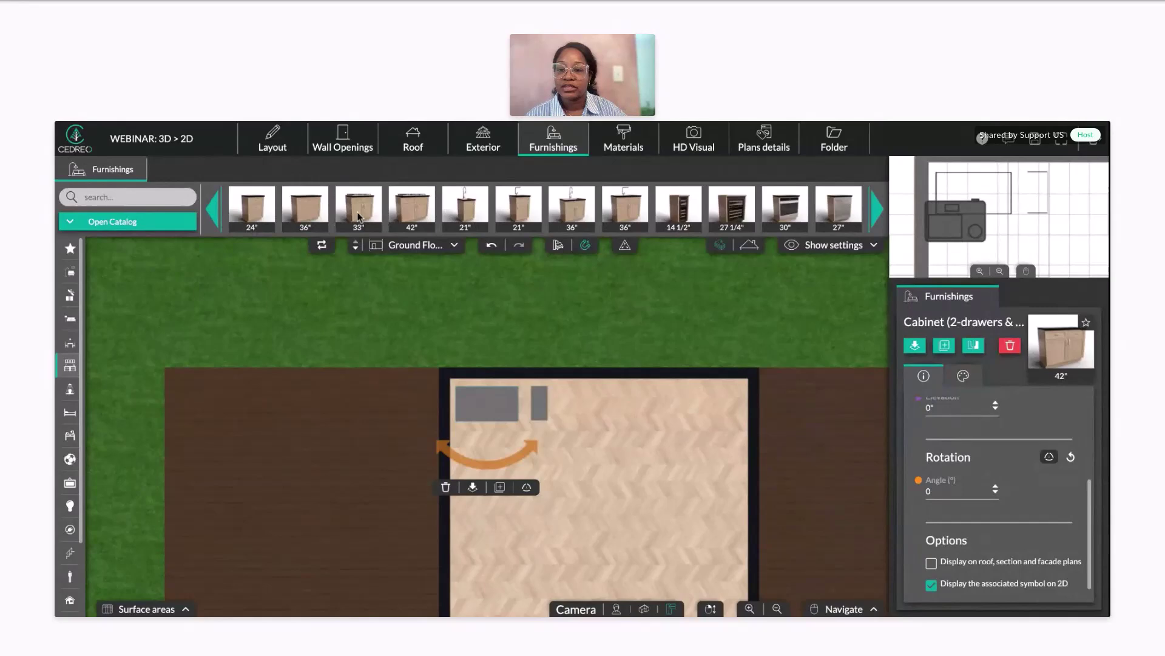
left_click(307, 210)
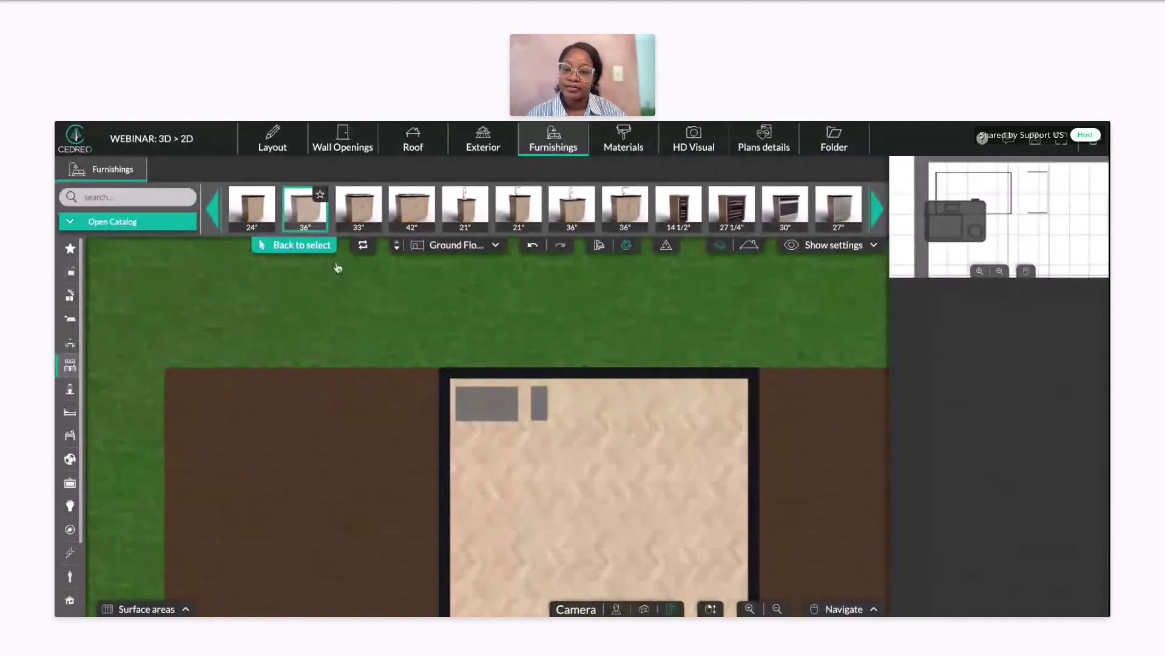
left_click(574, 406)
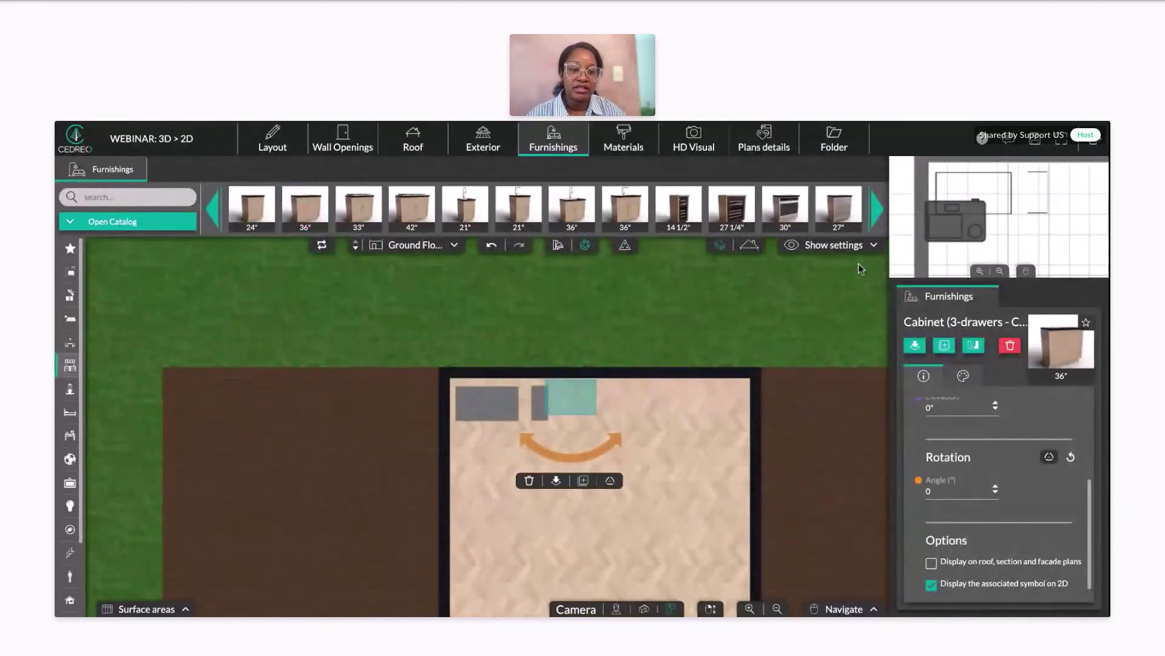
mouse_move(595, 400)
left_mouse_down()
mouse_move(577, 400)
mouse_move(589, 412)
left_mouse_up()
left_click_drag(1040, 213, 1017, 241)
scroll(1050, 219, "down", 2)
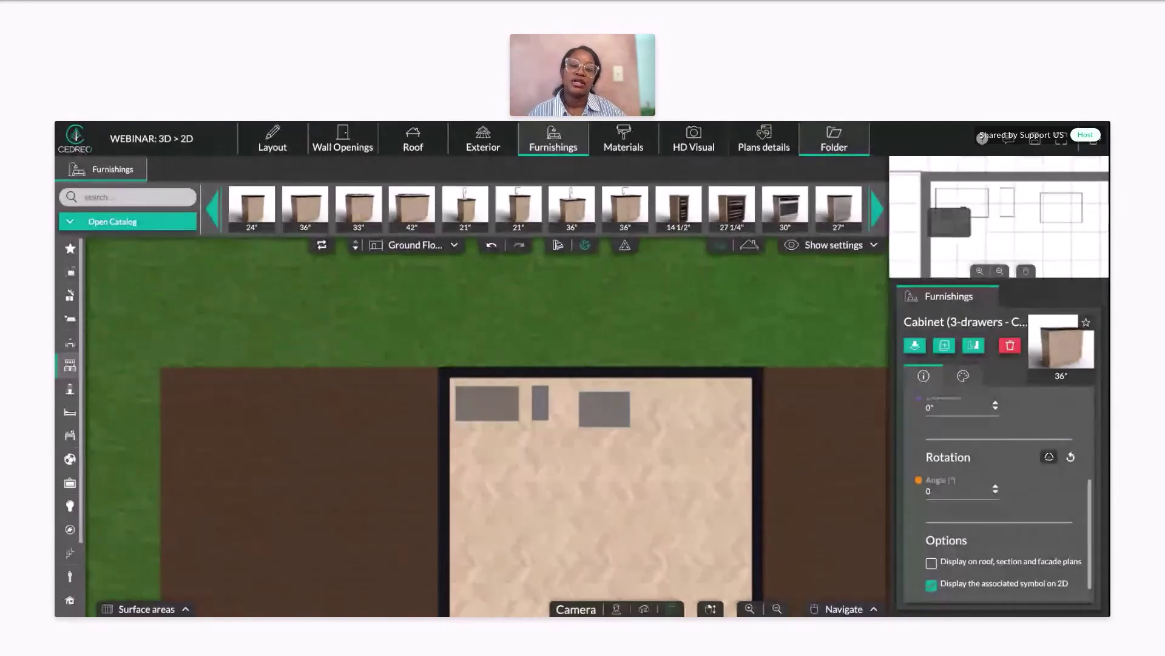
Step: Show the project Folder with its ground floor and site plans, then the Help center
left_click(829, 145)
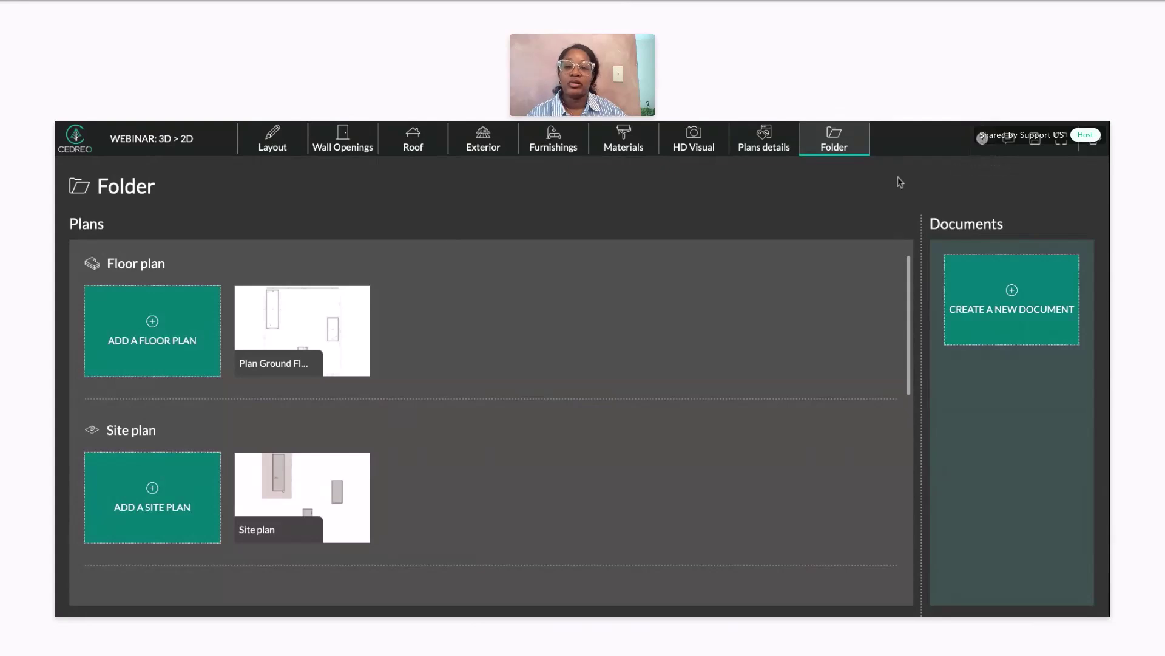
left_click(982, 140)
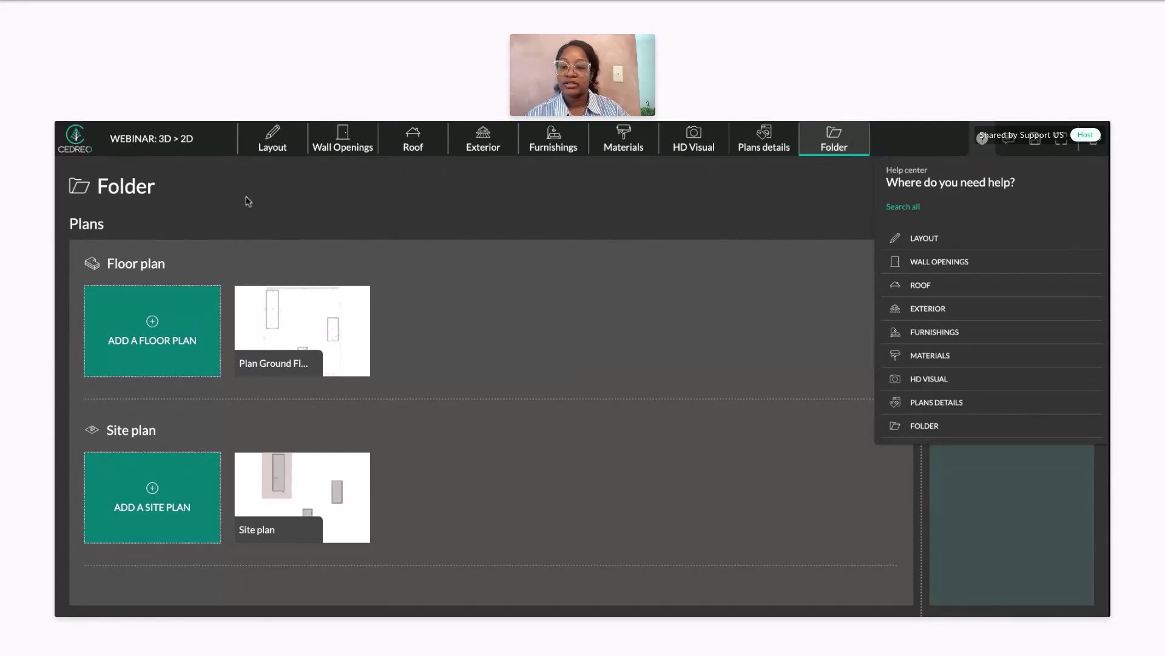
Step: Close Help, open Plan Ground Floor in the 2D editor, and zoom in on the three cabinet outlines
left_click(286, 327)
left_click(286, 326)
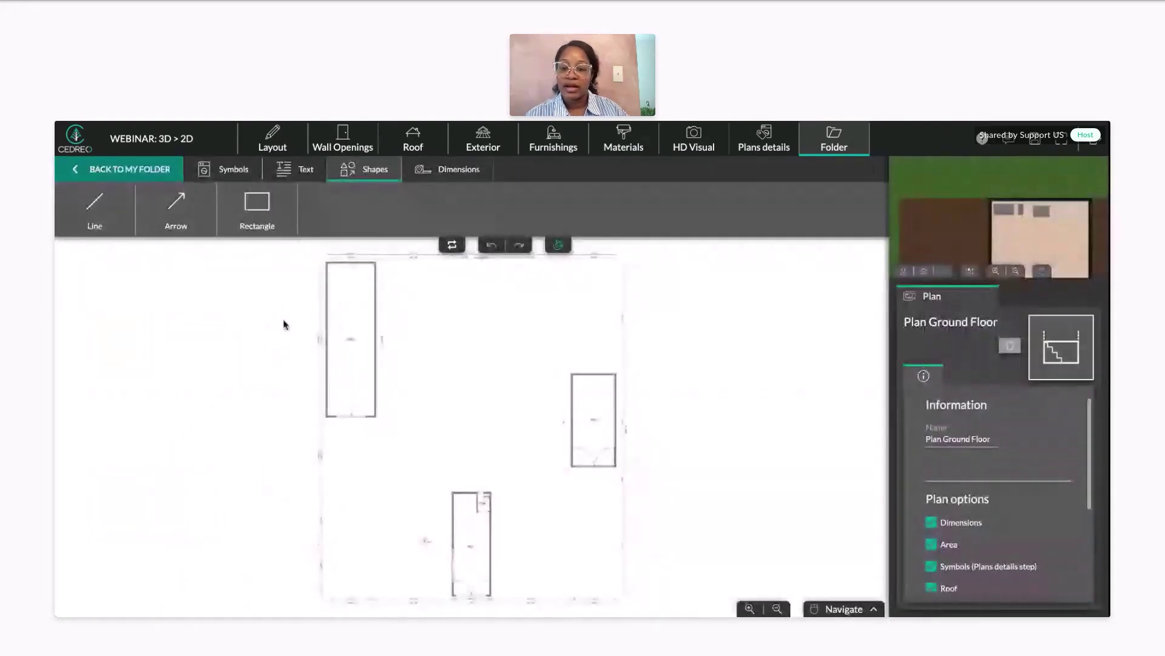
scroll(435, 393, "up", 5)
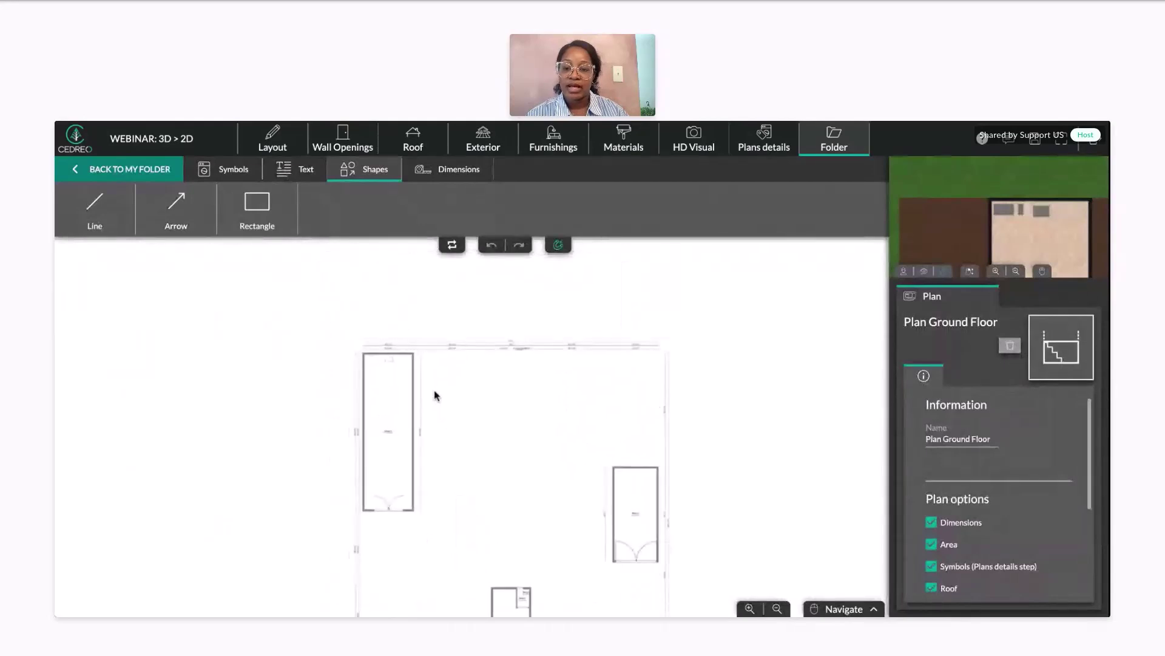
scroll(546, 486, "up", 8)
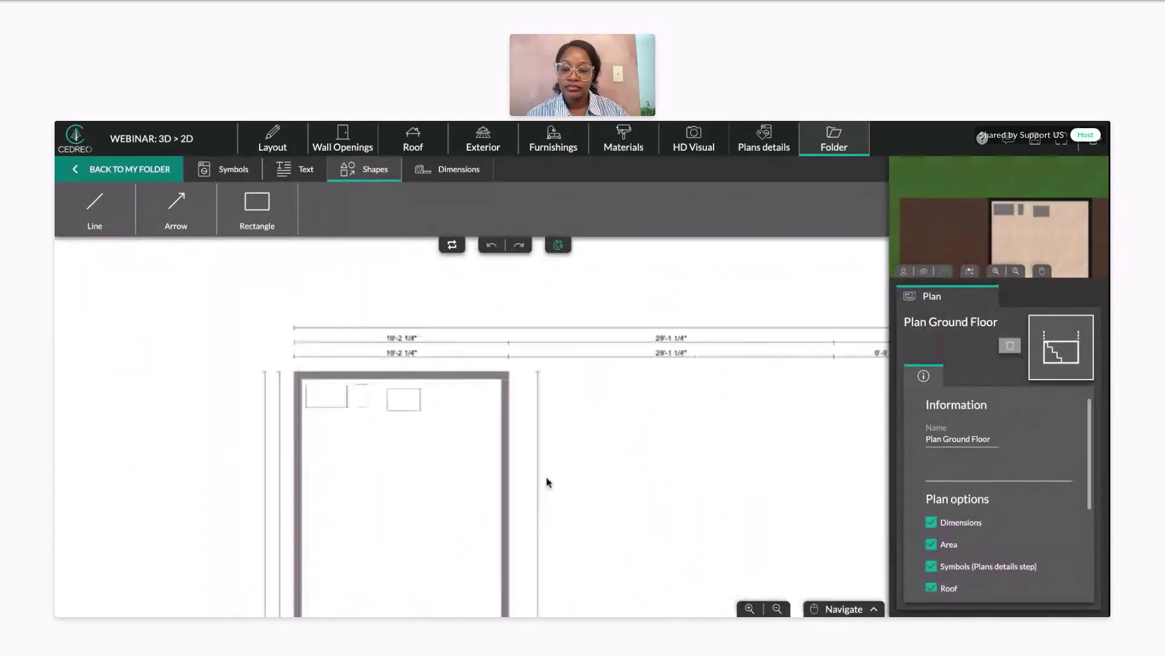
scroll(489, 416, "up", 2)
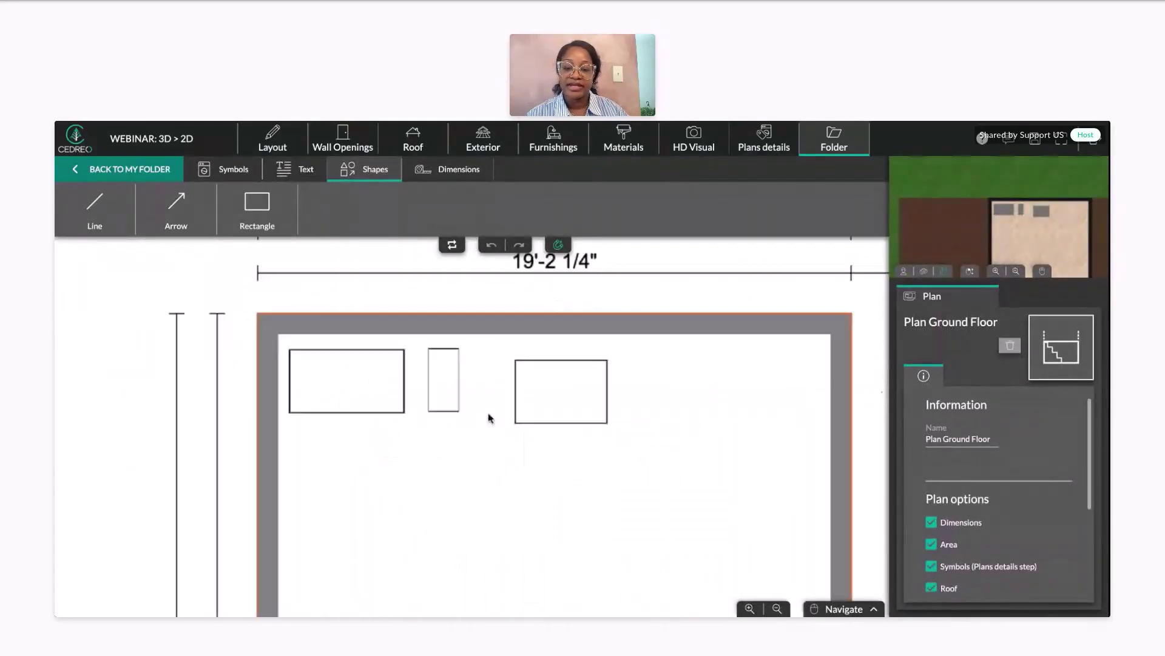
scroll(457, 395, "down", 4)
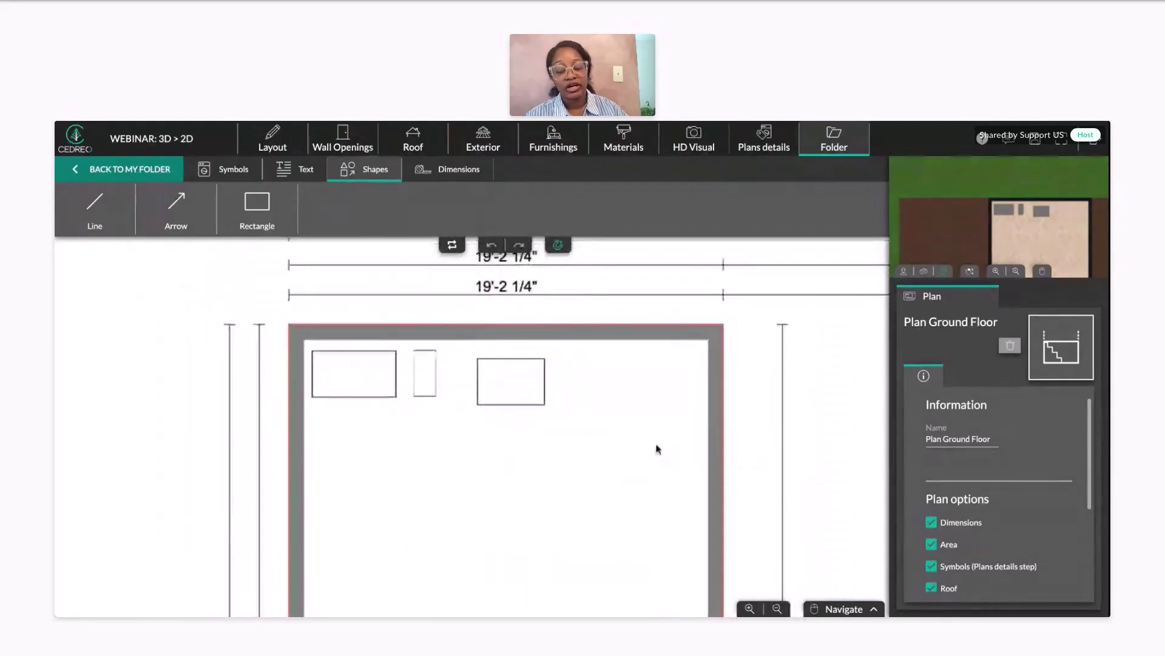
scroll(592, 415, "down", 3)
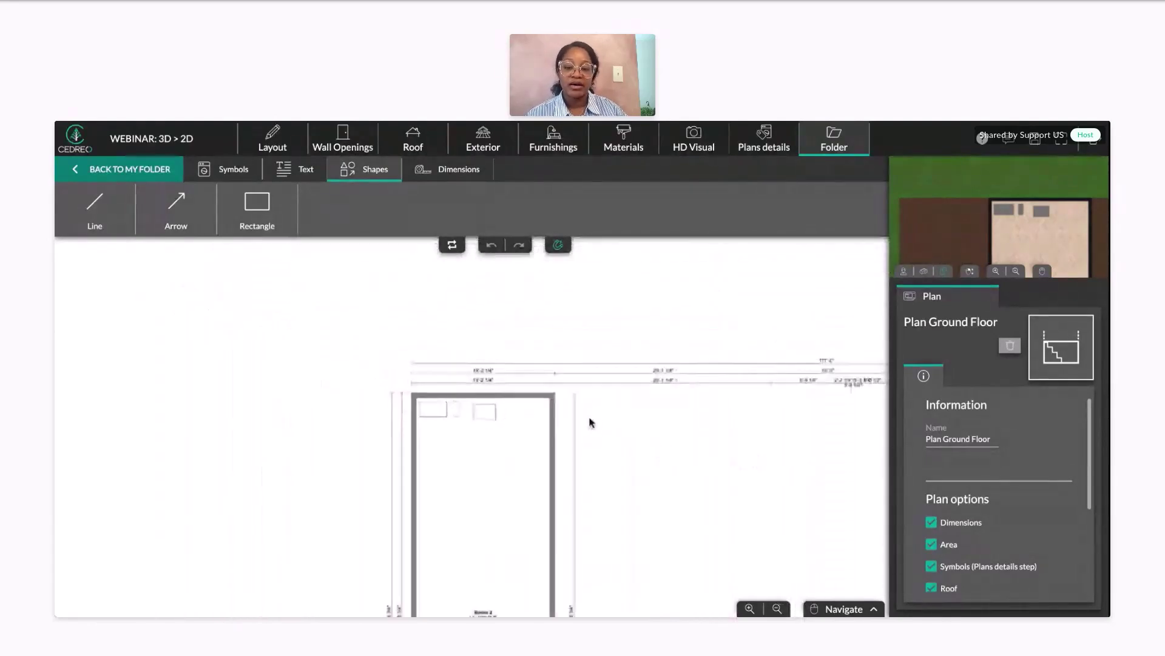
scroll(546, 419, "up", 3)
scroll(523, 418, "up", 4)
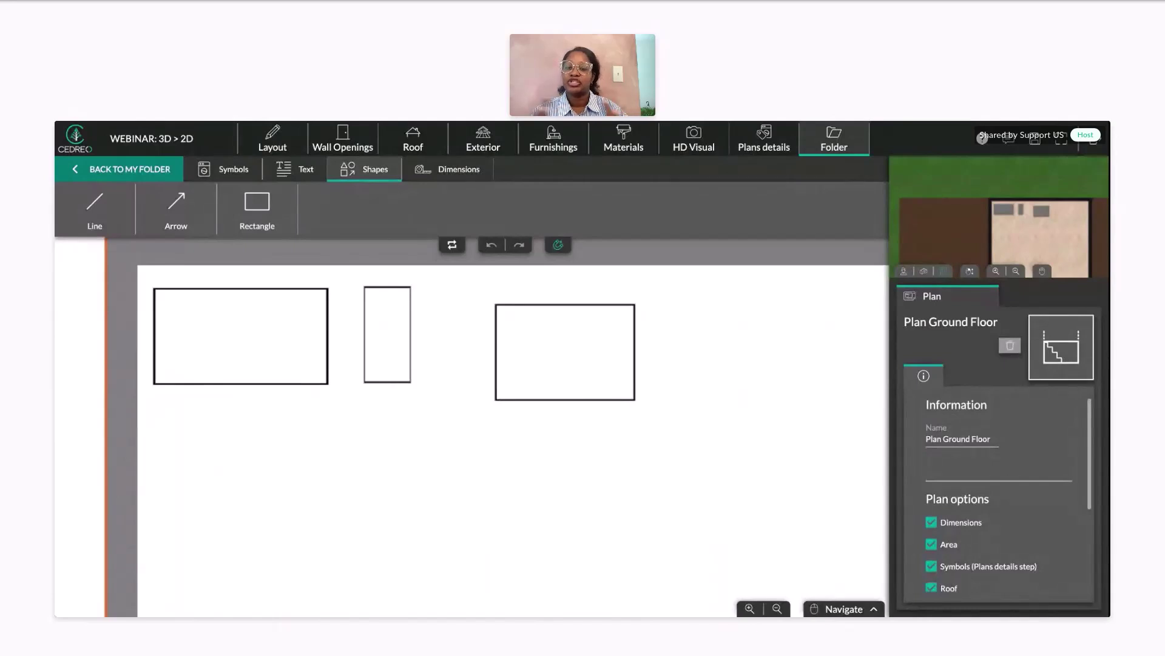
left_click(288, 315)
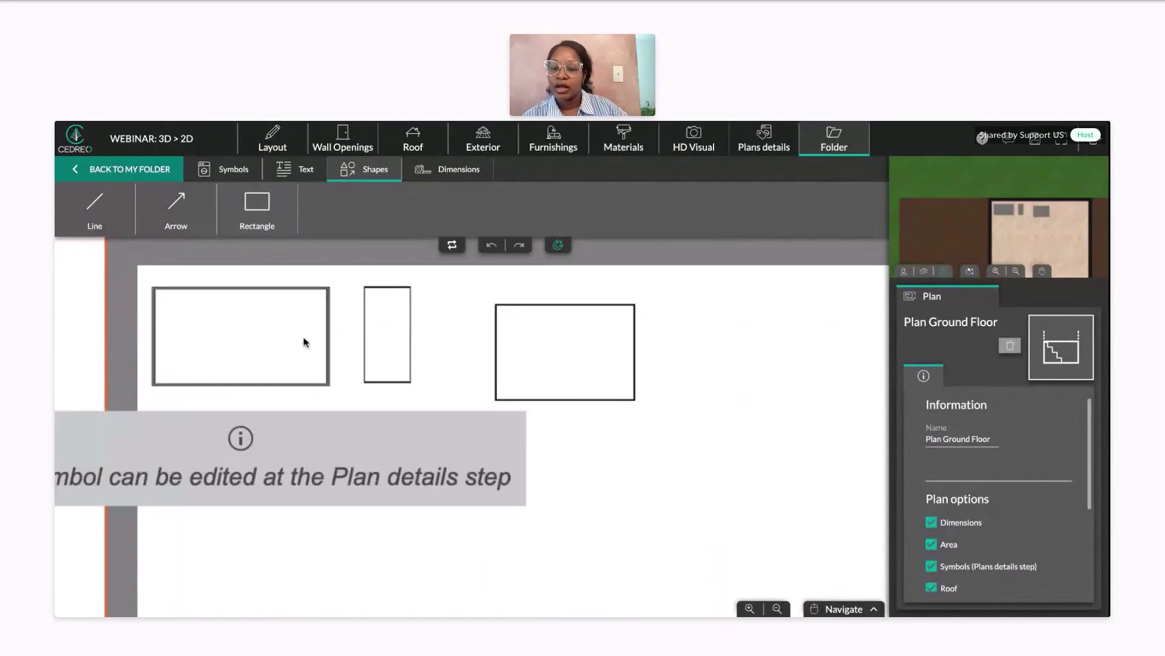
scroll(380, 385, "down", 3)
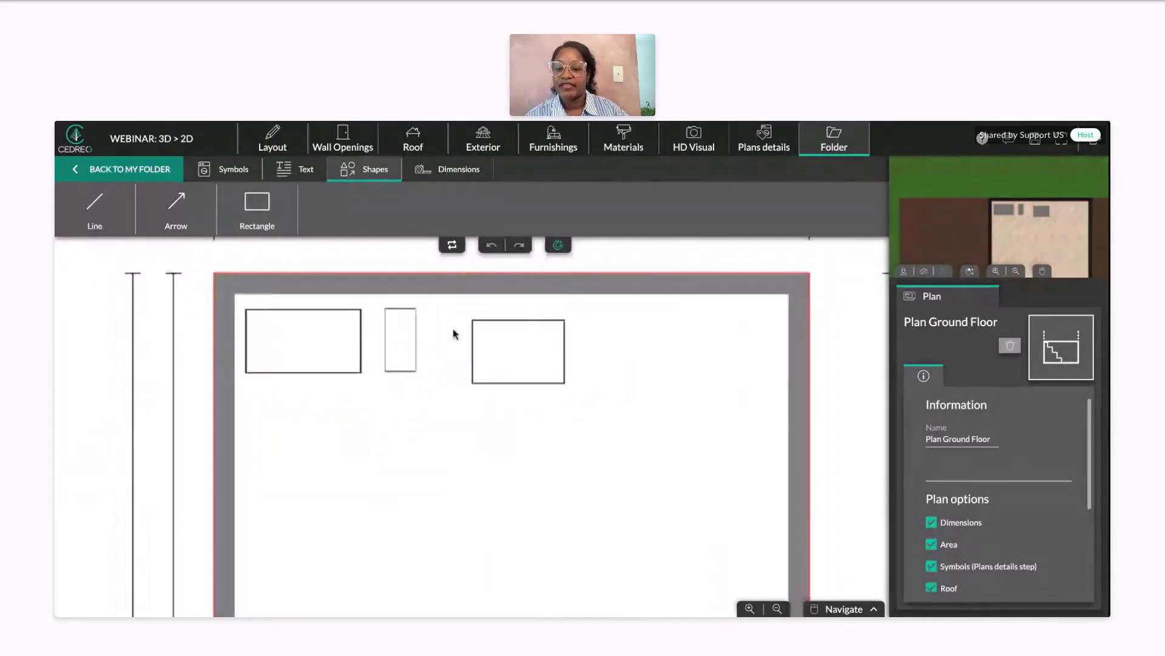
left_click(486, 357)
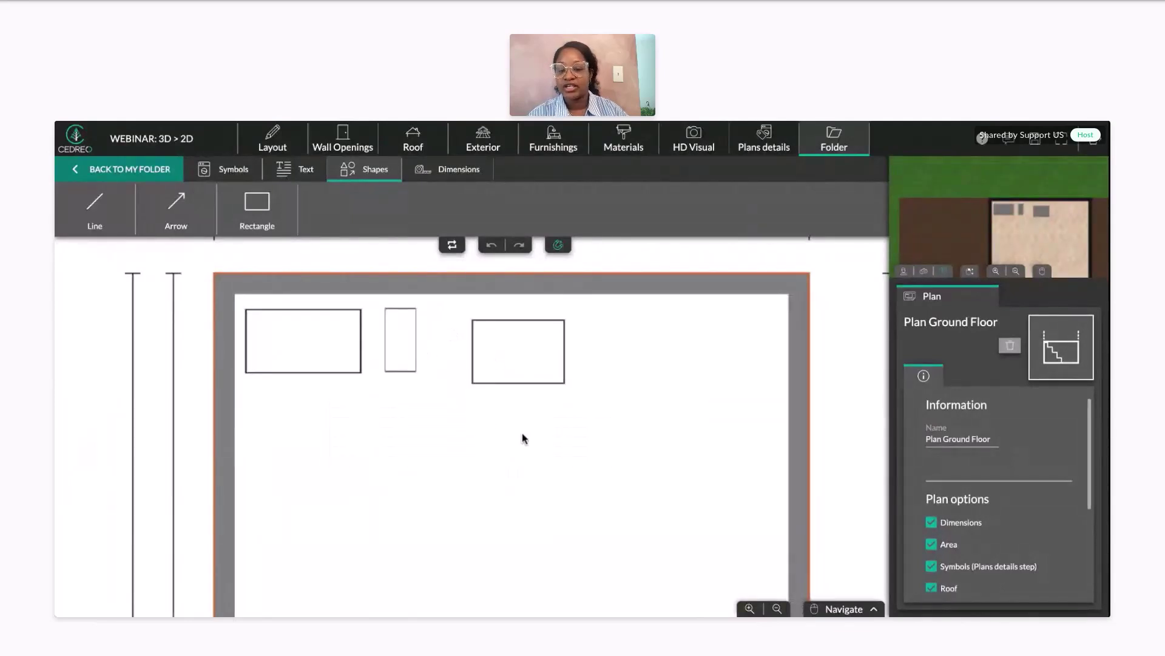
left_click(490, 335)
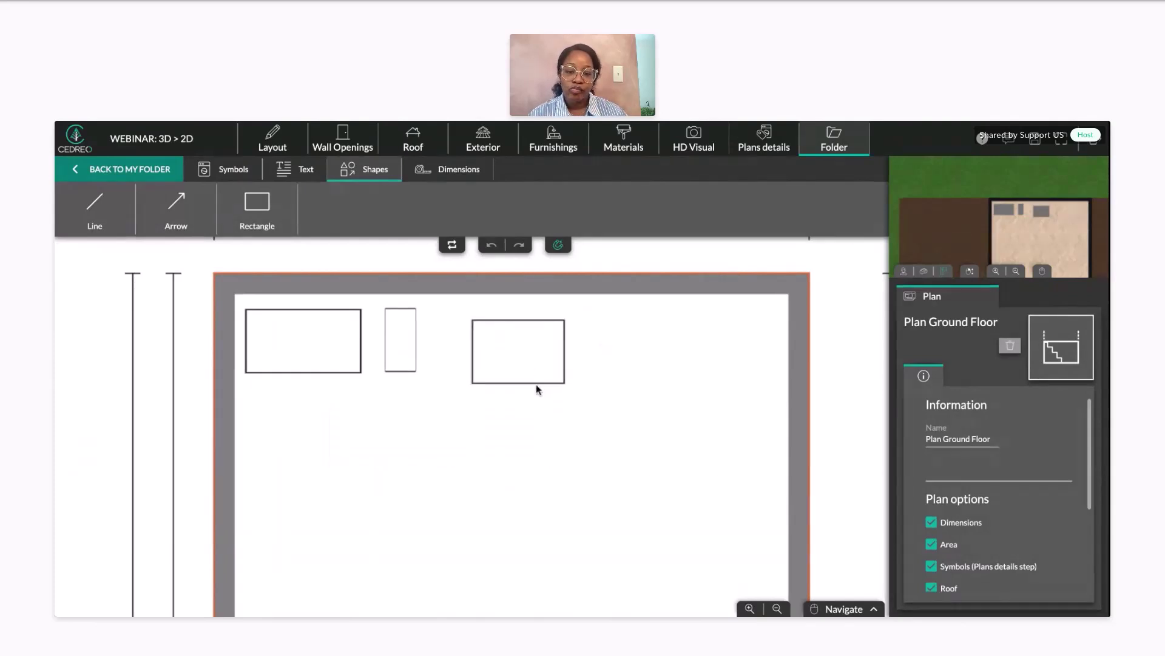
scroll(615, 397, "down", 1)
scroll(615, 398, "up", 1)
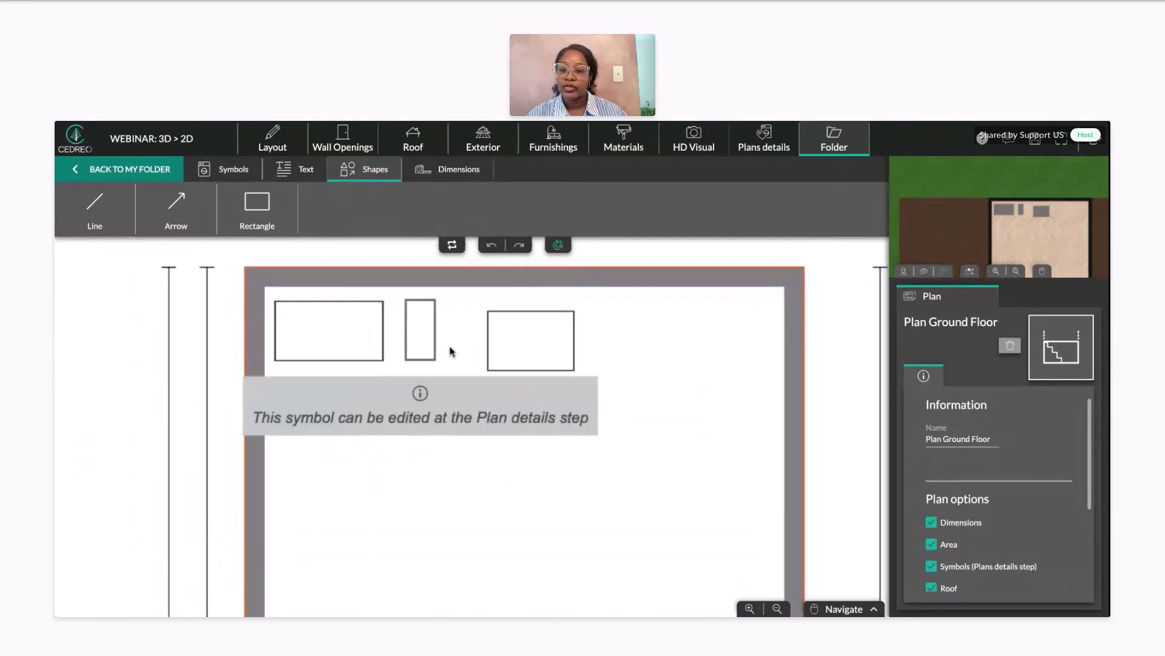
Step: Place a peninsula kitchen island symbol with two stools (5'-3" x 3'-3") below the cabinets
left_click(224, 170)
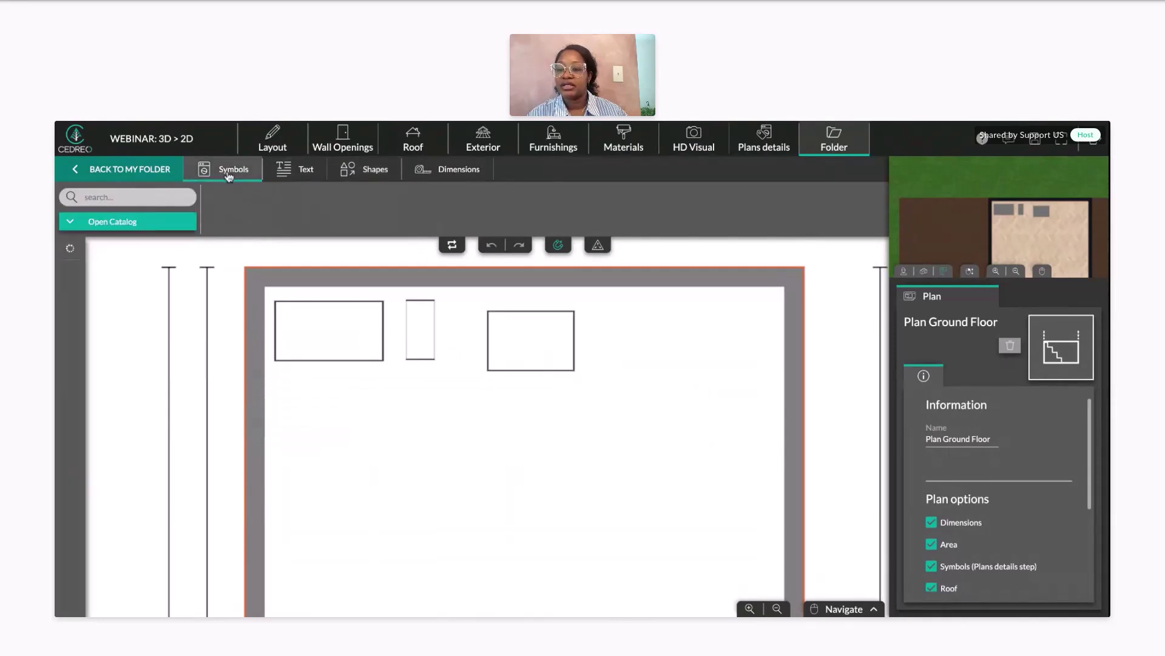
left_click(112, 222)
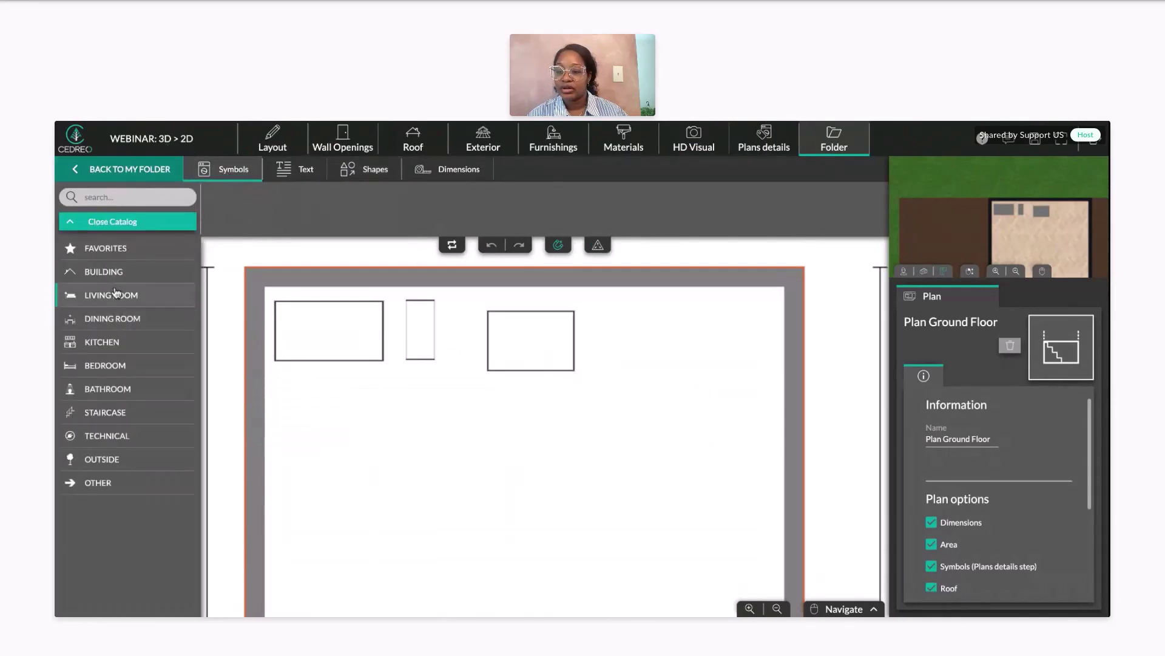
left_click(121, 343)
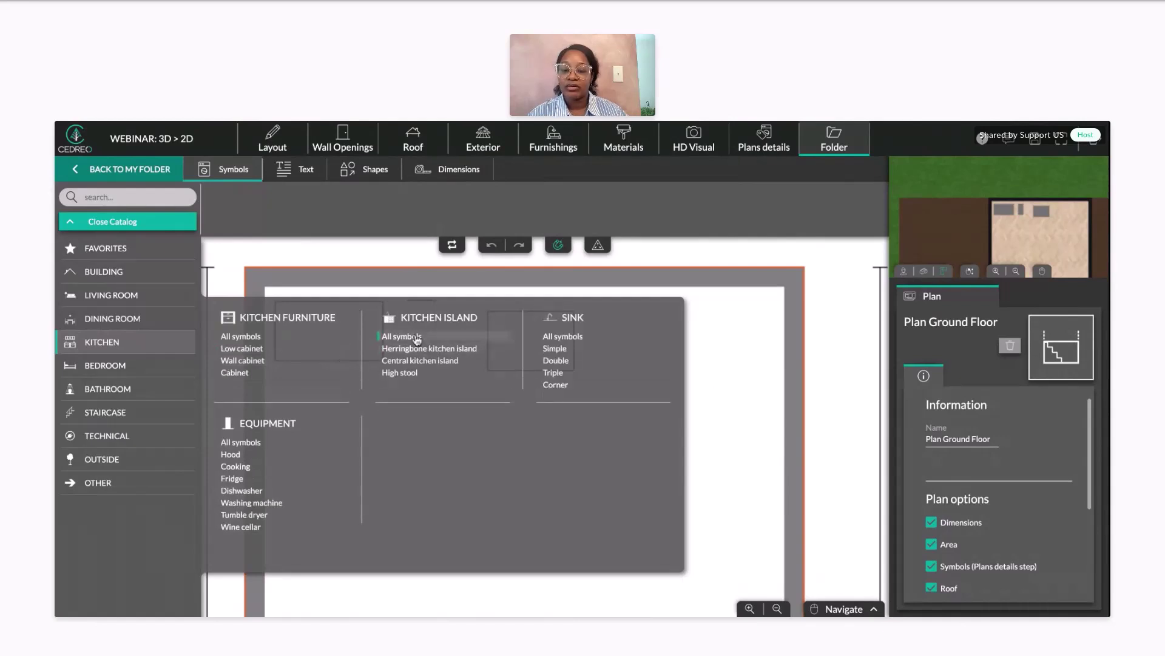
left_click(421, 339)
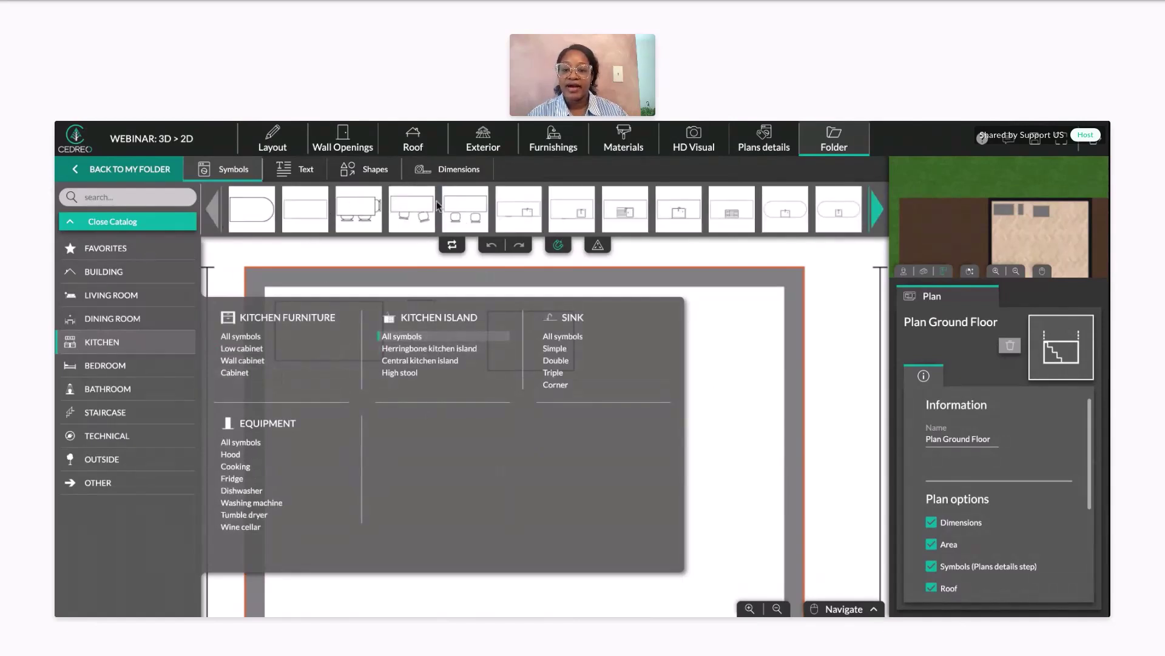
left_click(419, 212)
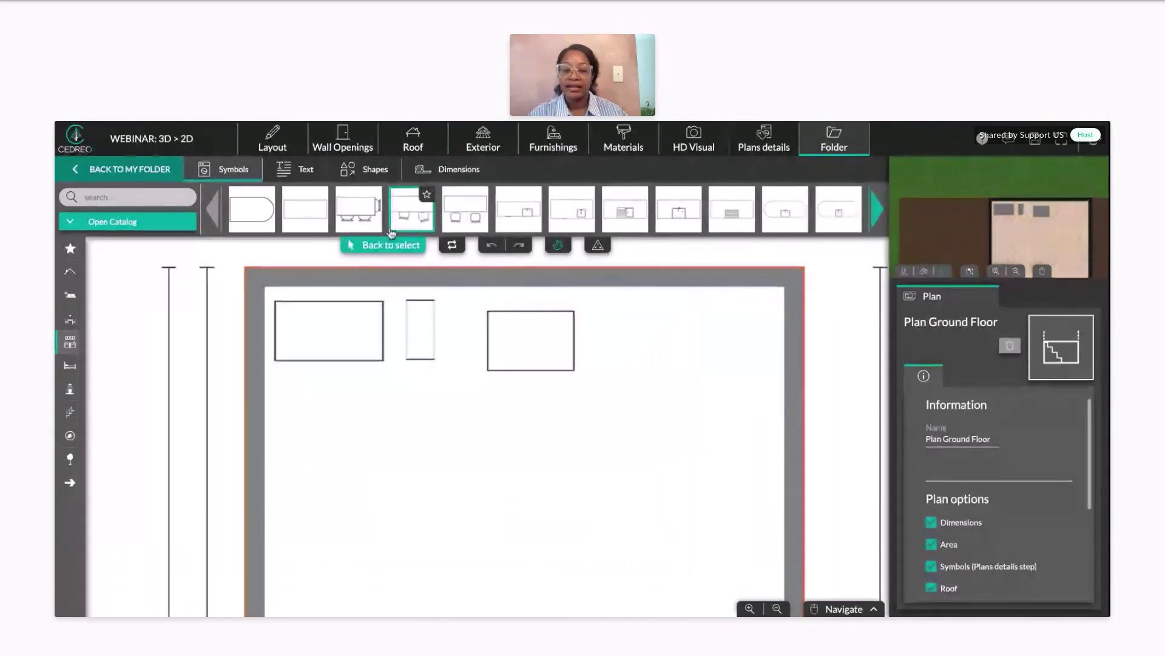
left_click(416, 448)
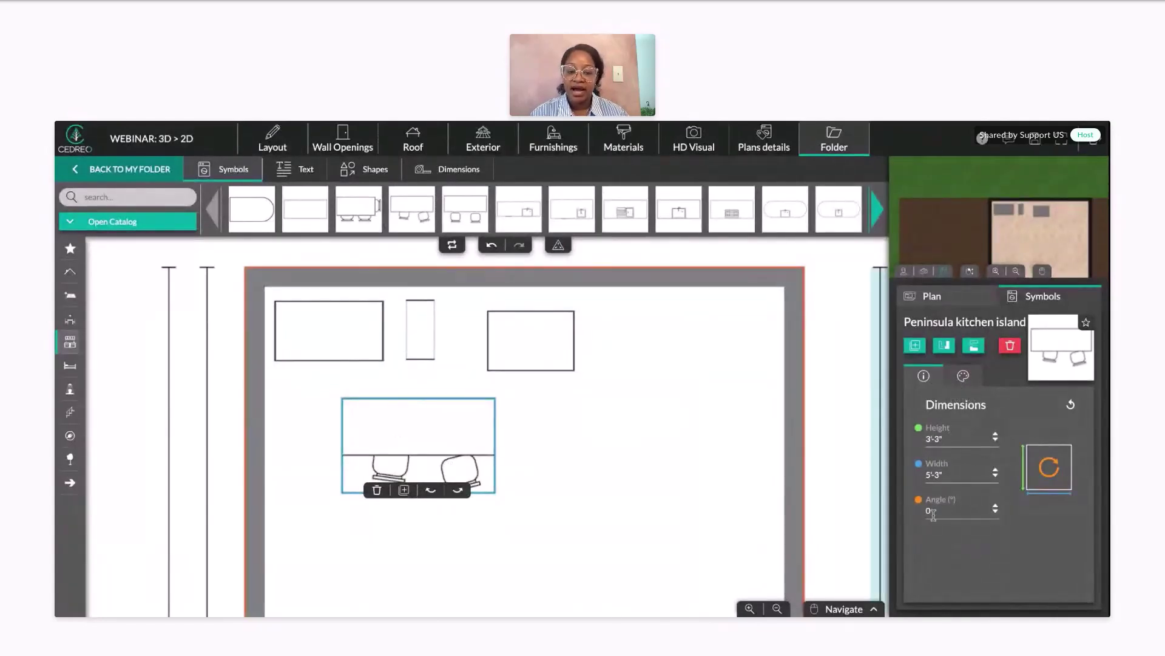
Step: Set the island symbol's colour to Turquoise and its stroke to solid lines
left_click(958, 376)
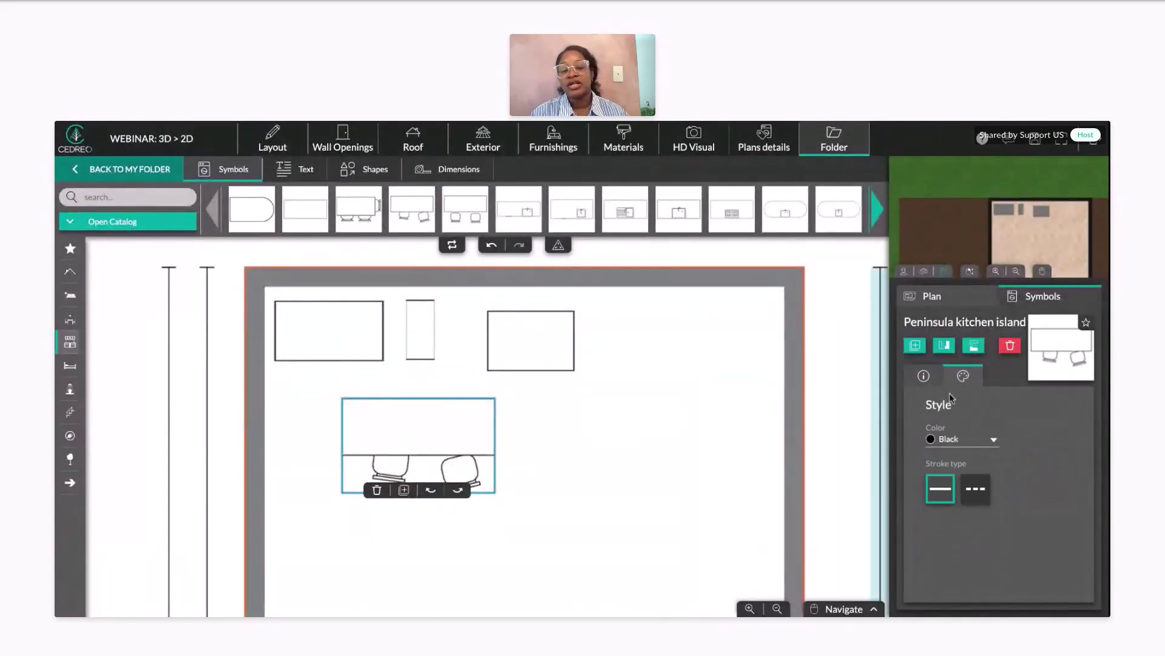
left_click(985, 440)
left_click(971, 474)
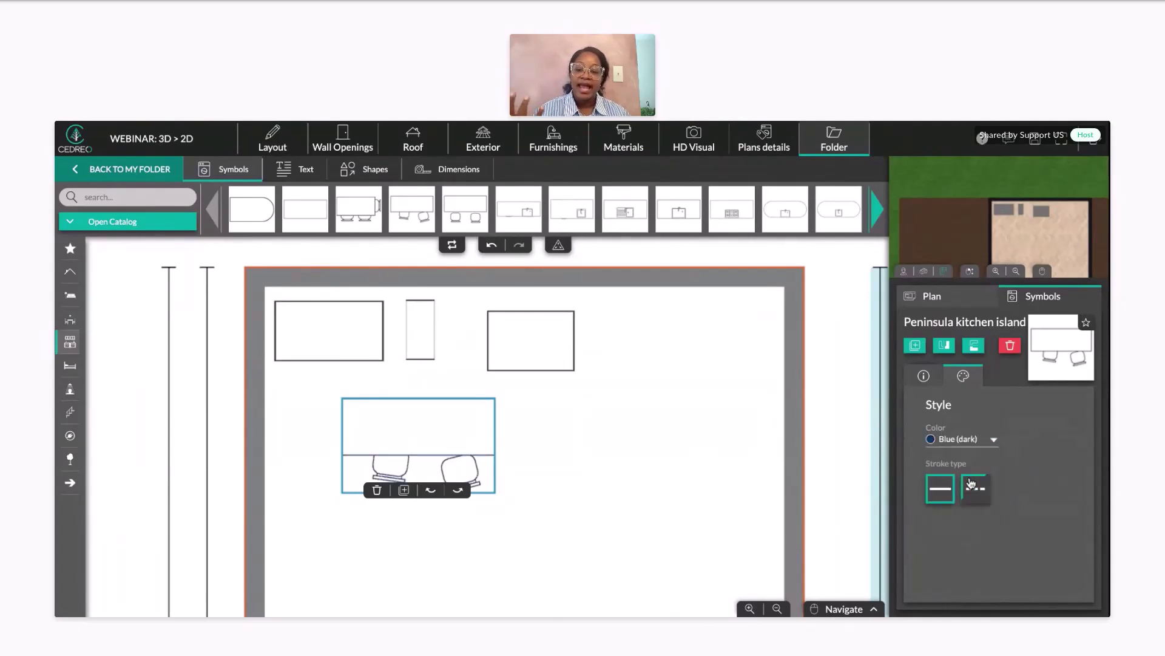
left_click(956, 440)
left_click(989, 509)
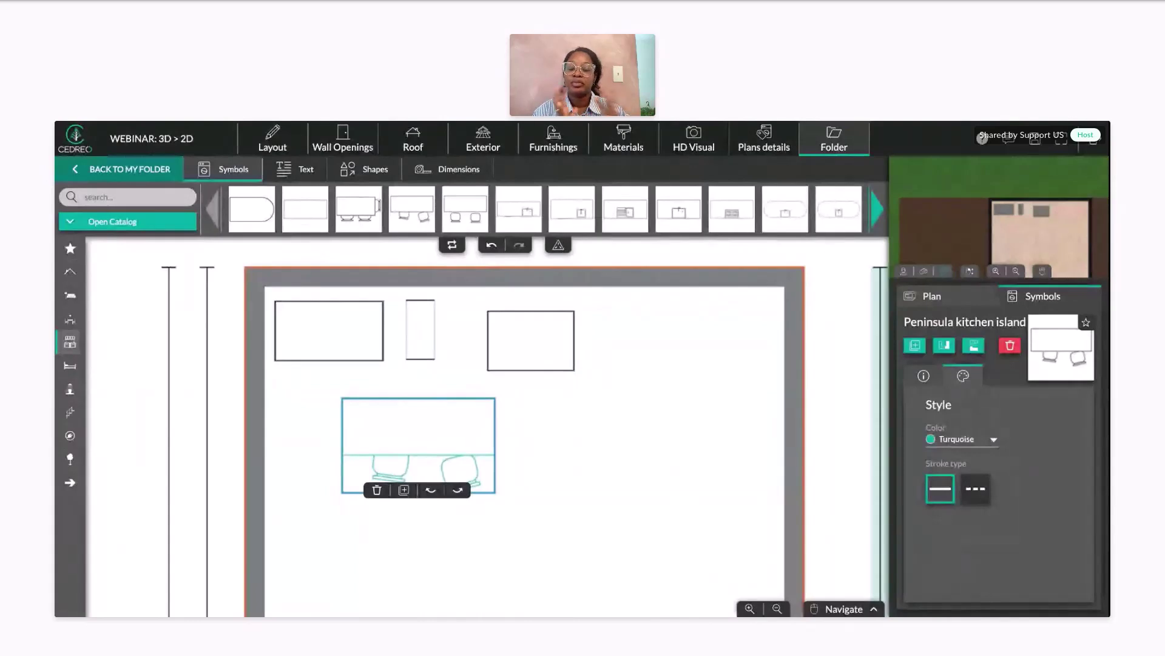
left_click(977, 490)
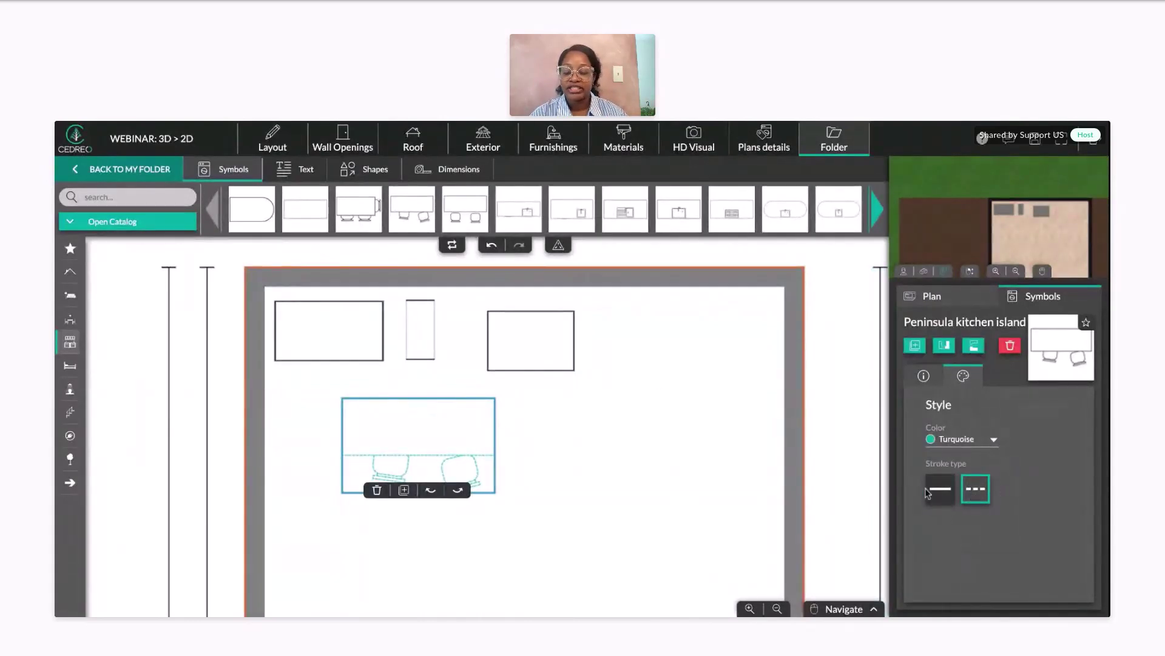
left_click(941, 489)
Step: Drag the kitchen island left toward the room's wall and slightly lower
scroll(528, 464, "up", 1)
left_click(528, 463)
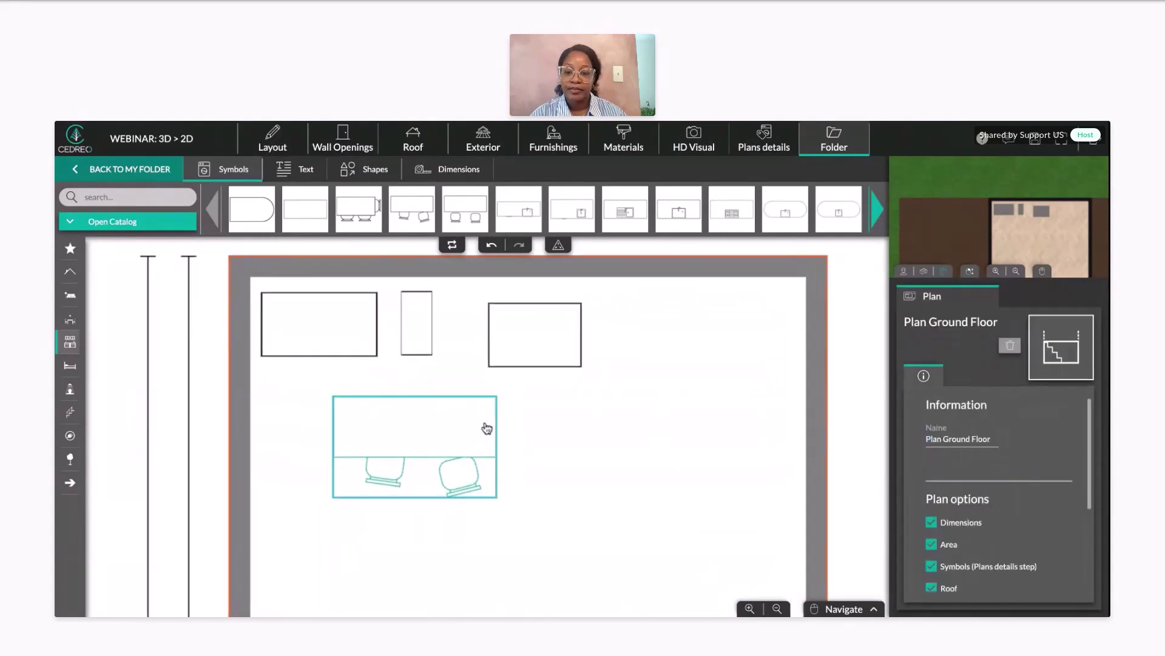
scroll(484, 424, "up", 1)
left_click_drag(463, 467, 385, 448)
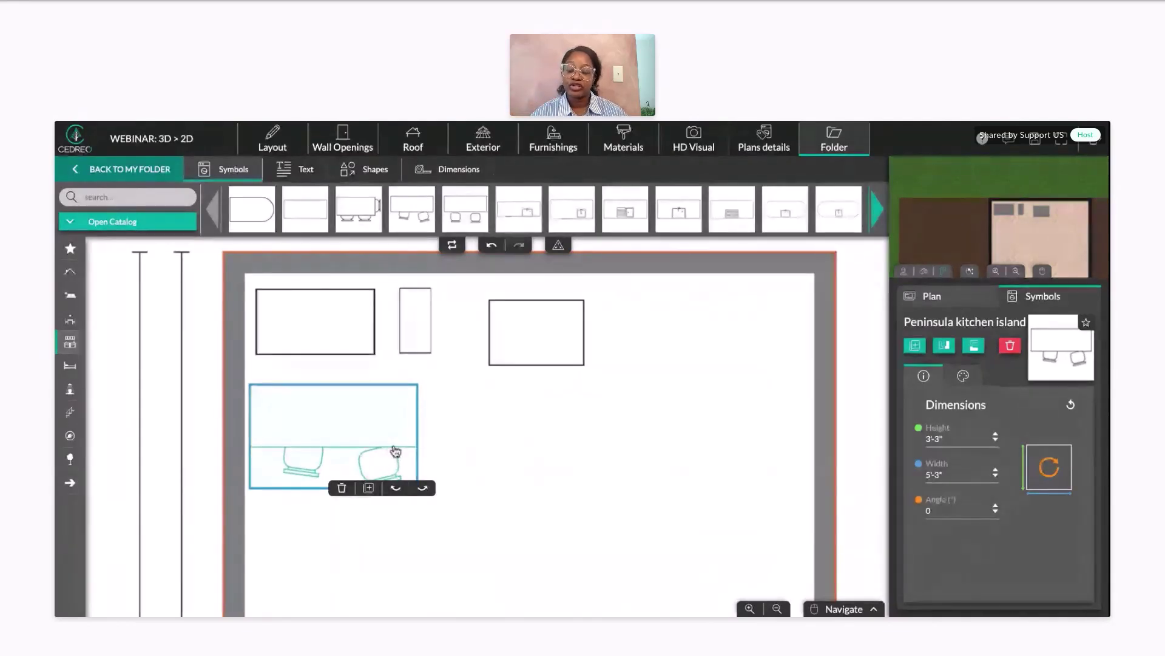
mouse_move(398, 448)
left_mouse_down()
mouse_move(412, 443)
mouse_move(396, 455)
left_mouse_up()
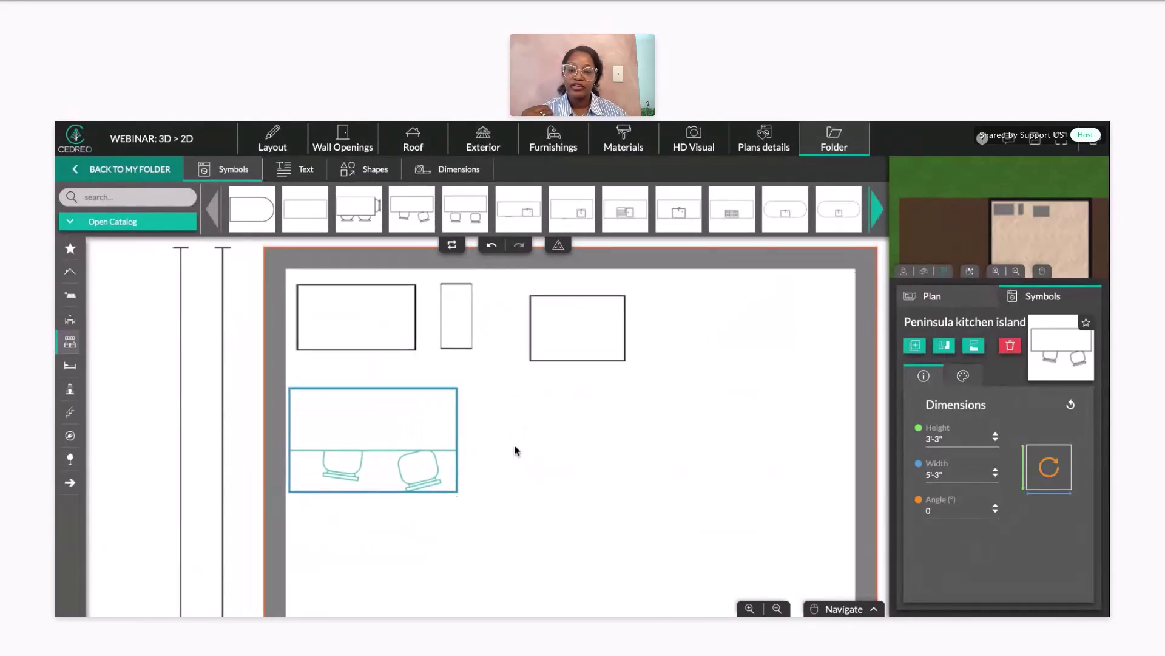
left_click(550, 347)
Step: Return to the 3D Furnishings view and inspect one of the cabinets' settings
left_click(553, 146)
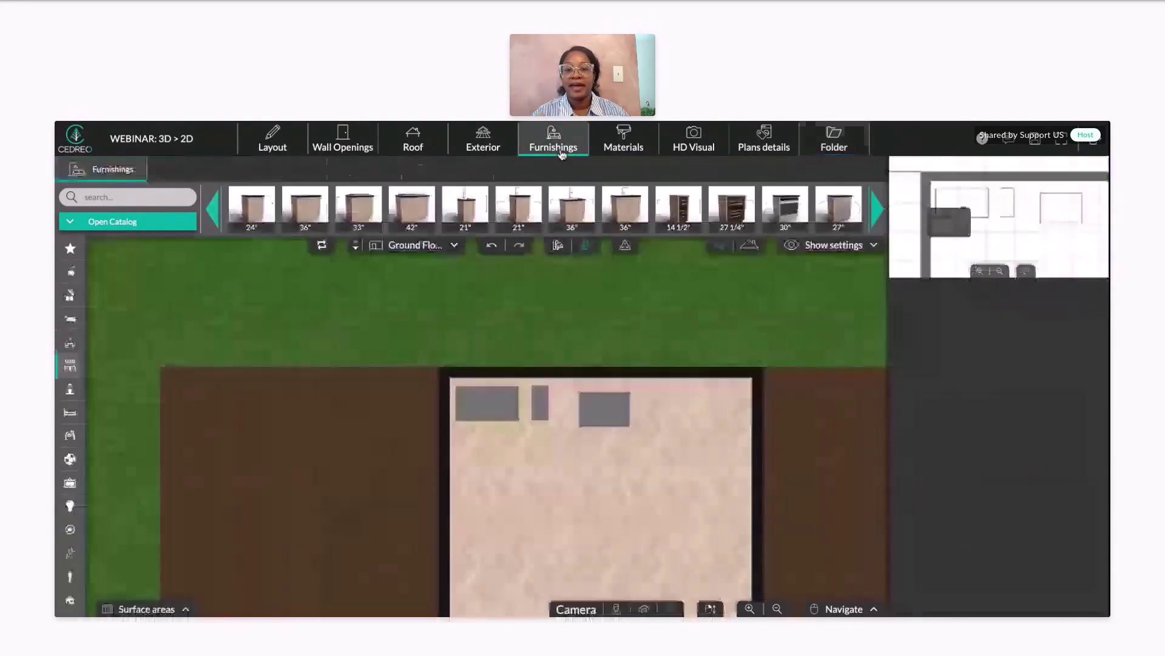
left_click(592, 408)
left_click(556, 386)
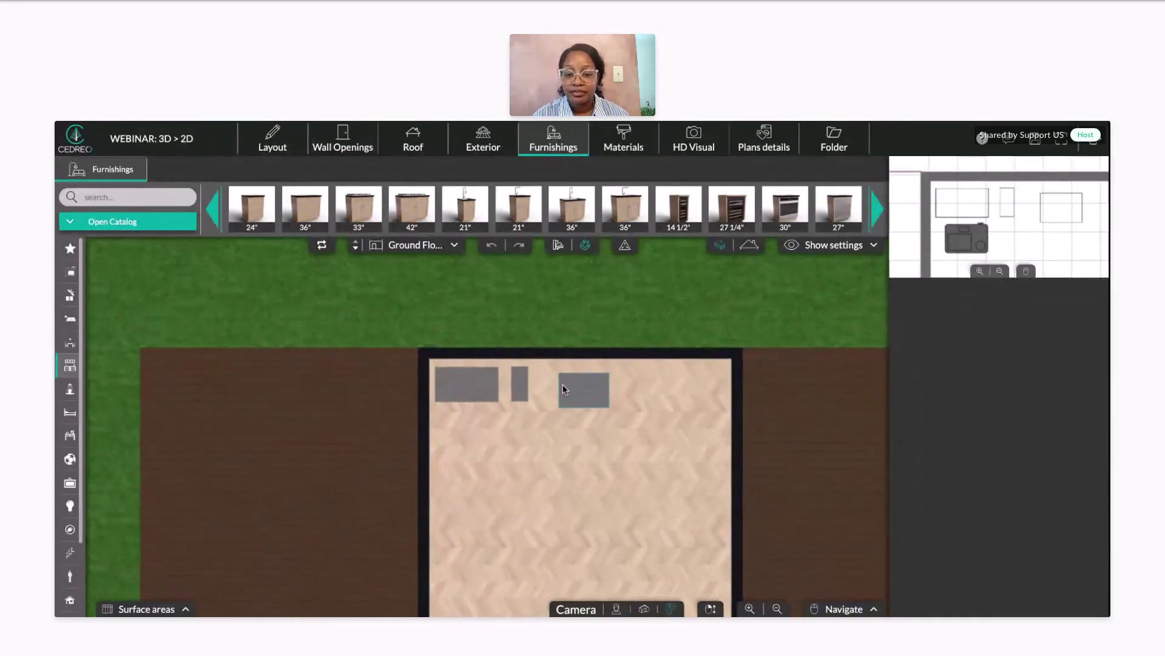
Step: Push the cabinets in a row against the top wall, then open the ground floor 2D plan
left_click(563, 388)
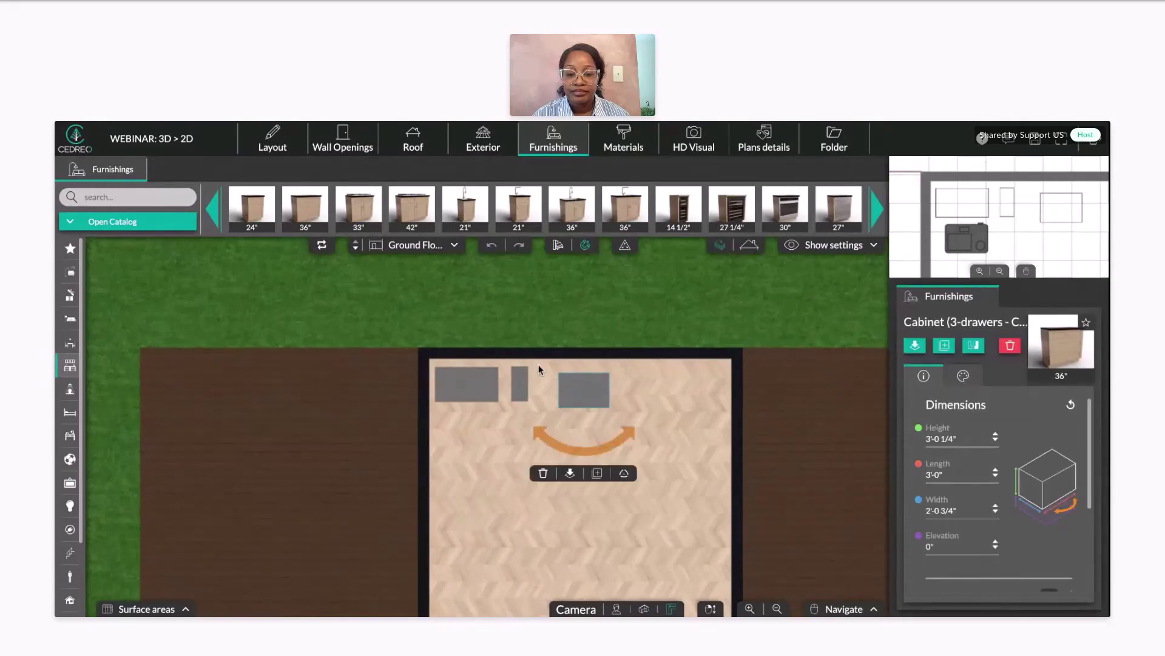
left_click_drag(562, 384, 536, 370)
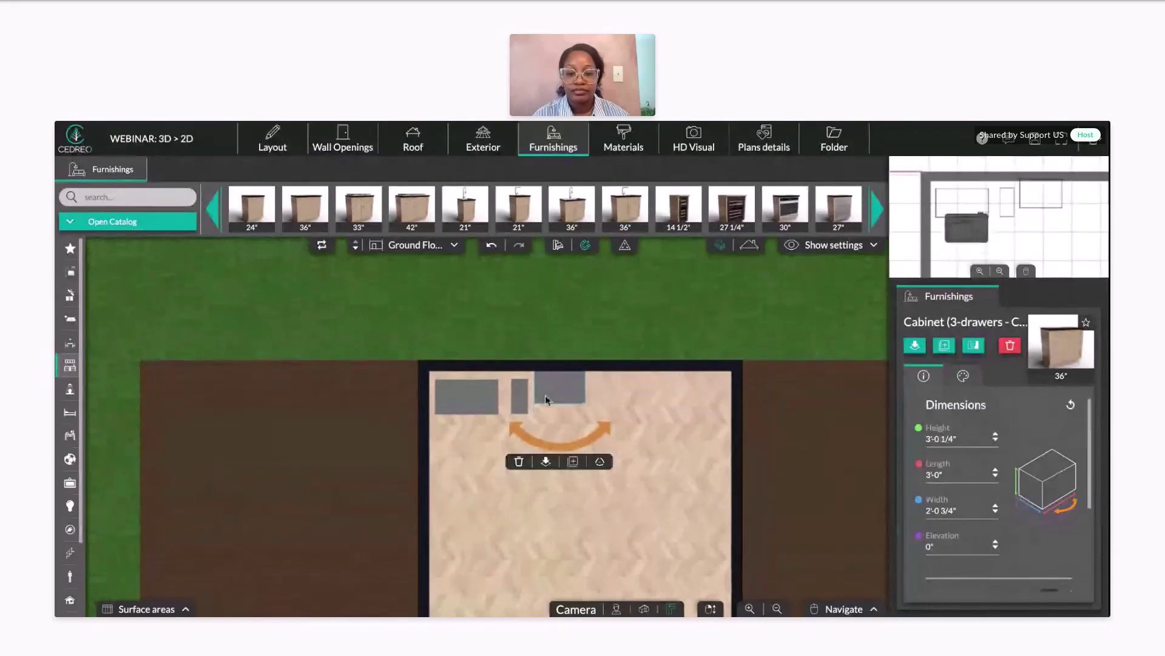
left_click_drag(548, 392, 497, 398)
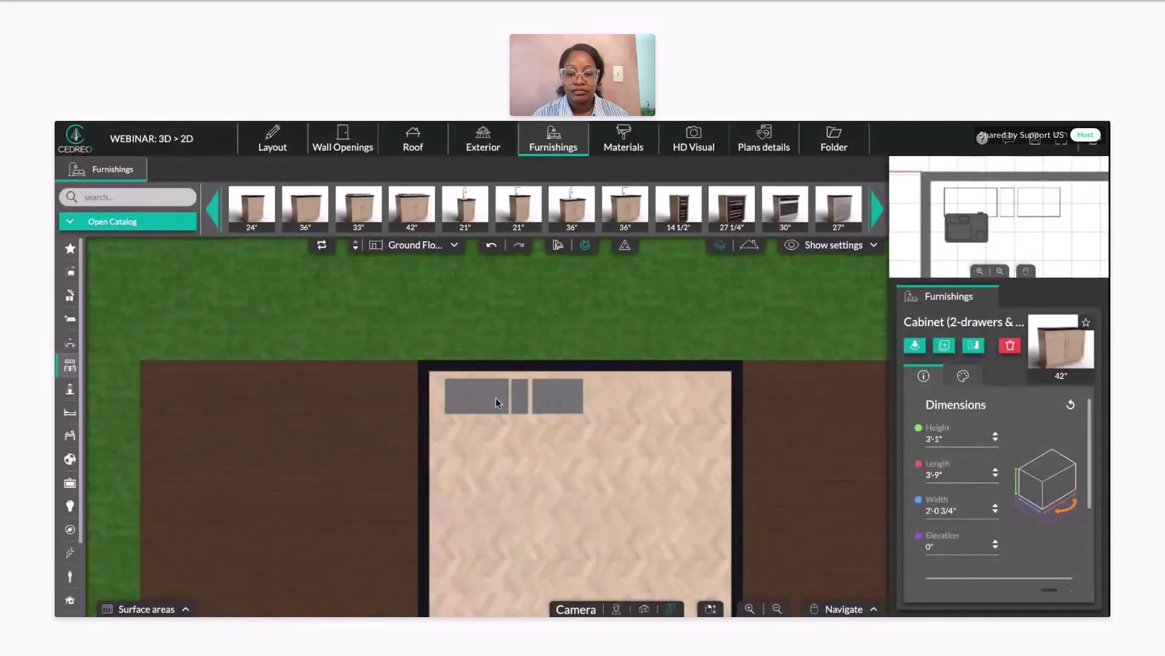
left_click(538, 392)
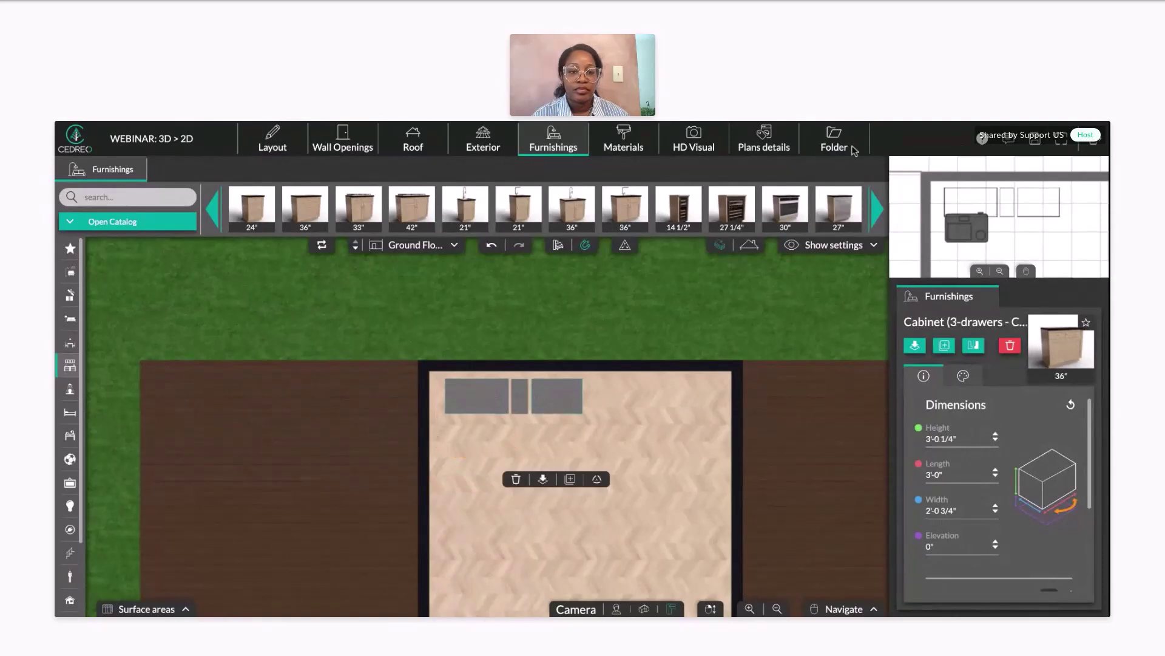
left_click(763, 141)
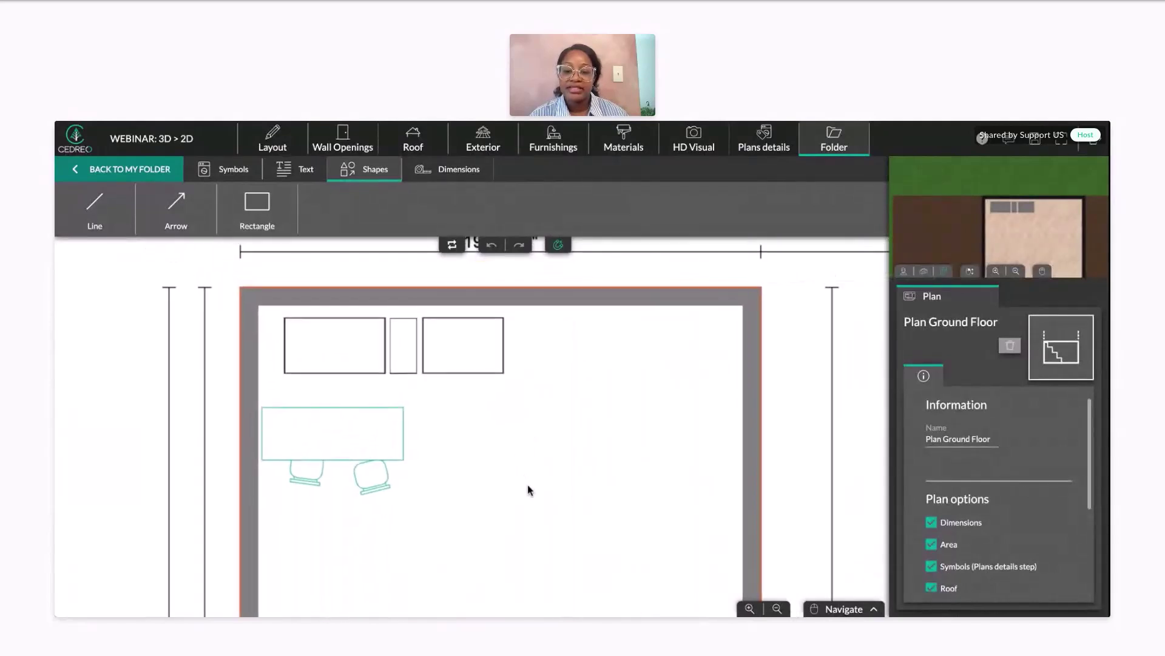
Step: Draw a 3'-9" manual dimension across the top of the left cabinet
left_click(449, 174)
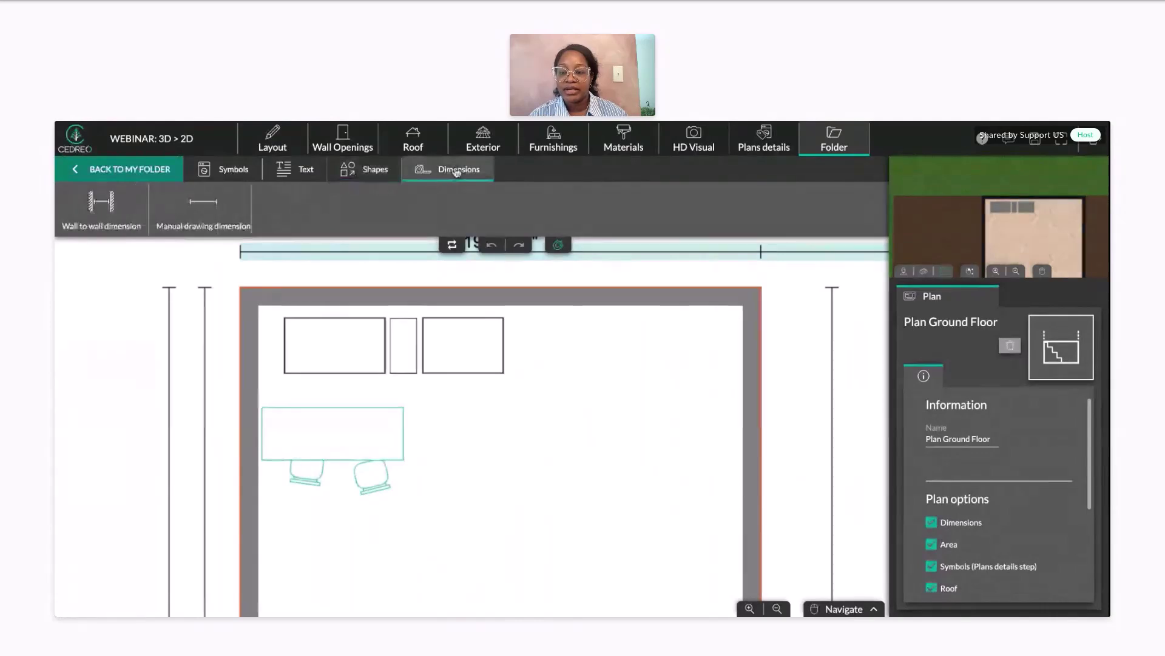
left_click(174, 229)
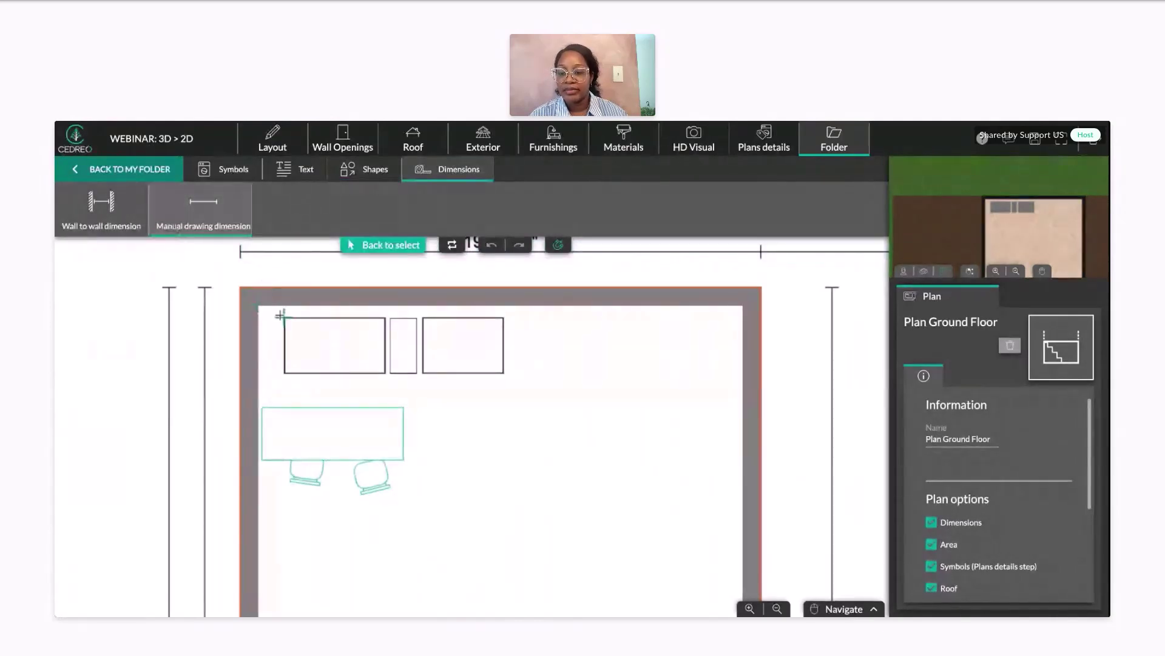
left_click(284, 316)
left_click(385, 316)
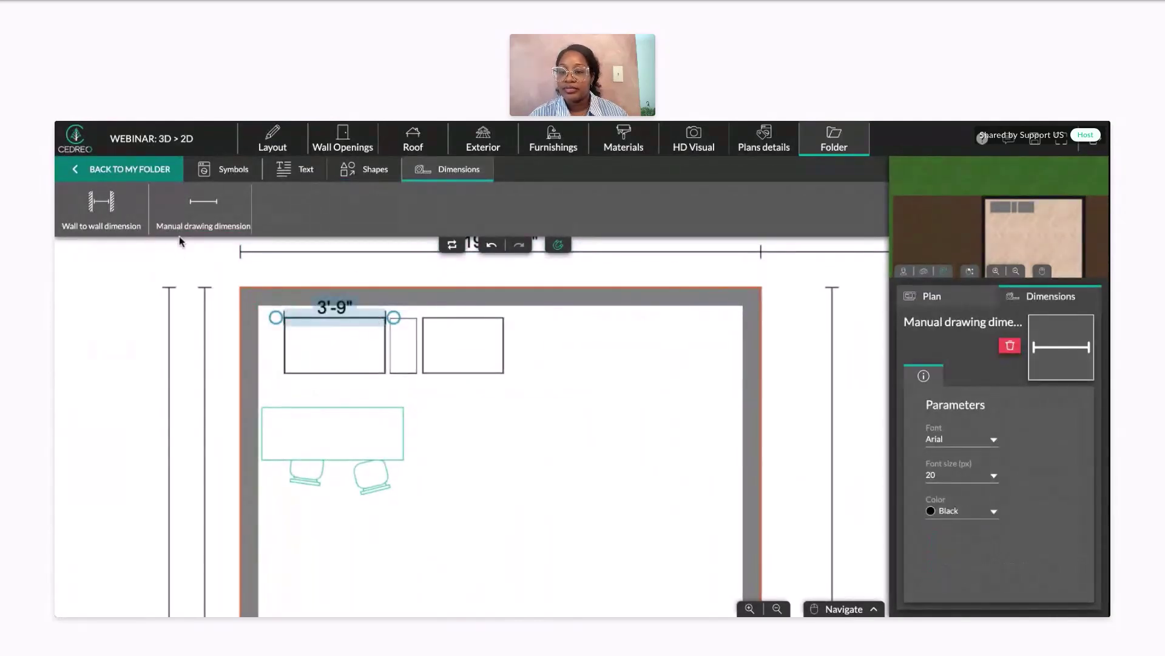
Step: Add a 17'-10 1/4" wall-to-wall dimension across the room, then delete it
left_click(112, 225)
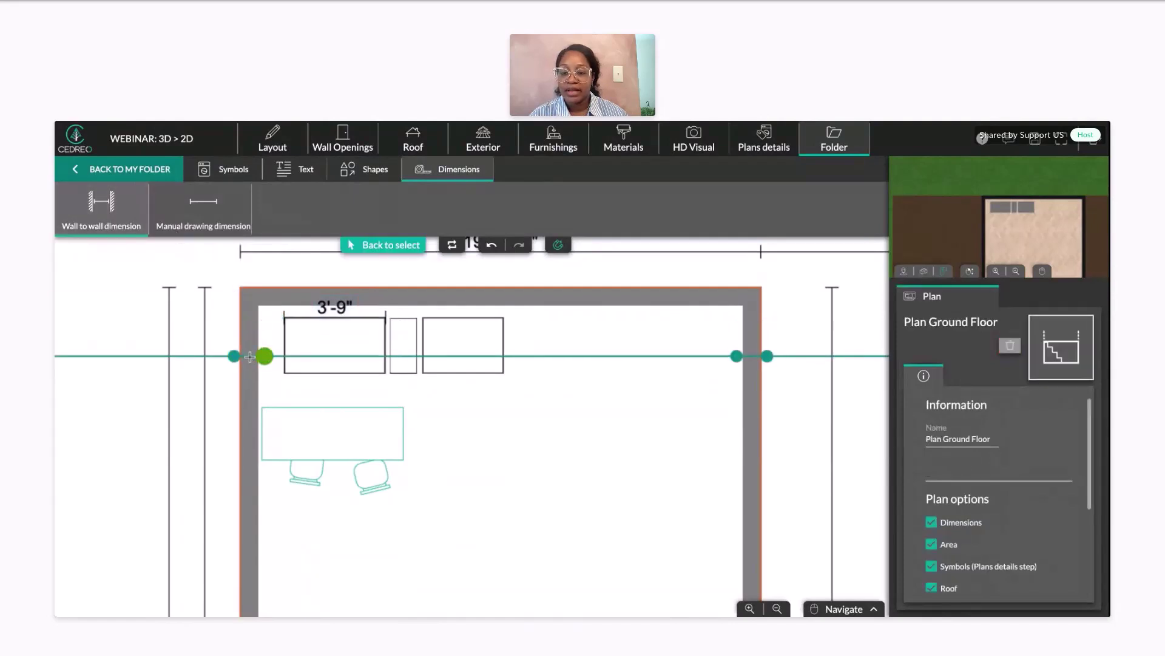
left_click(531, 359)
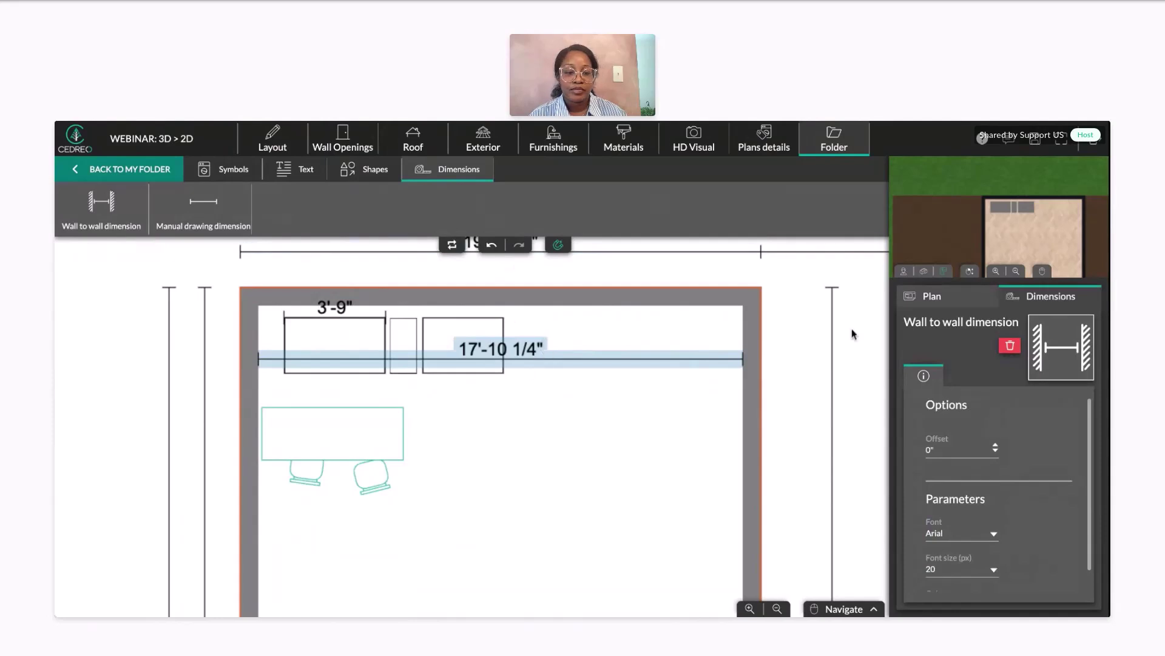
left_click(1010, 344)
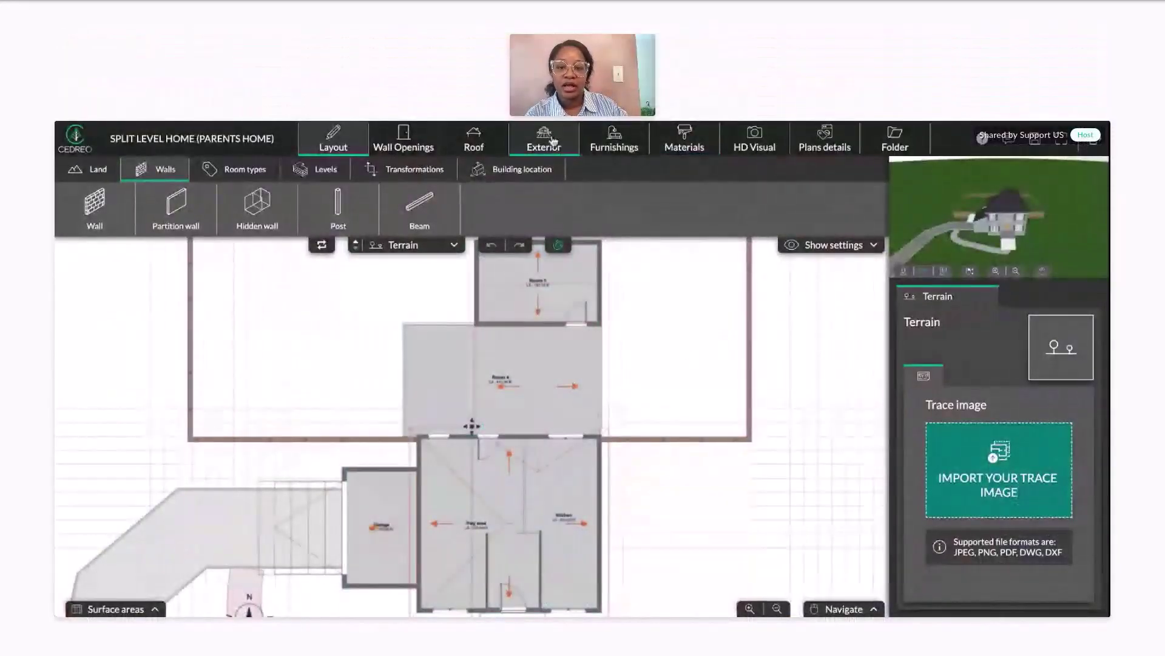
Step: In Furnishings, orbit to a near top-down view of the Ground Floor level and hide the roof
left_click(615, 139)
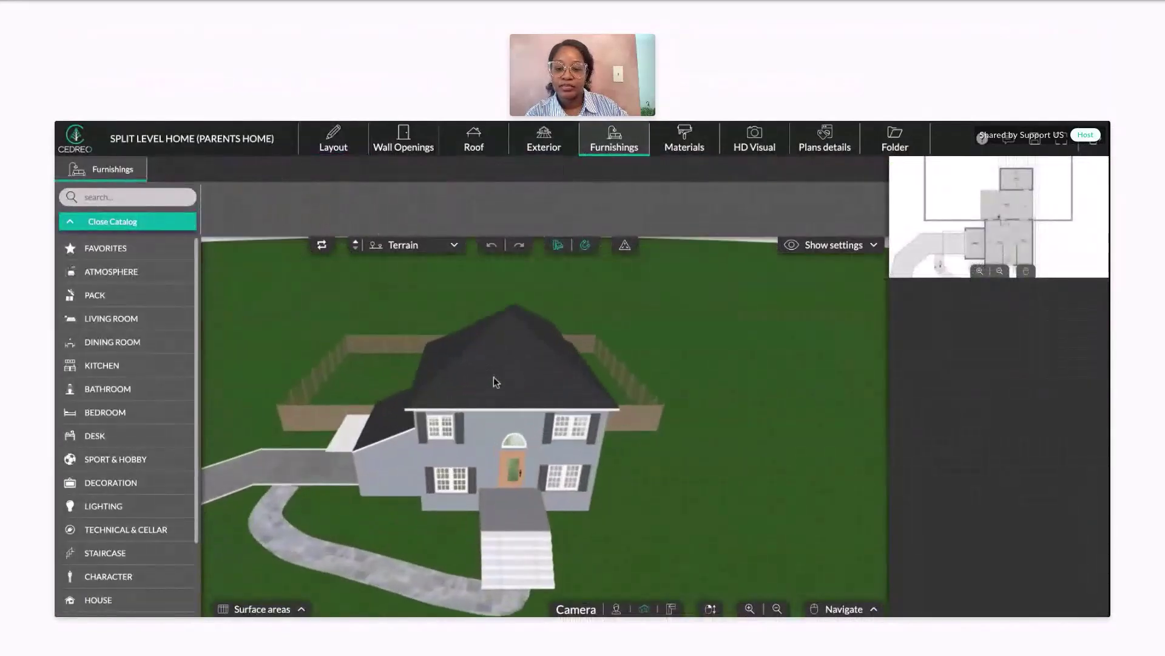
left_click_drag(494, 377, 404, 255)
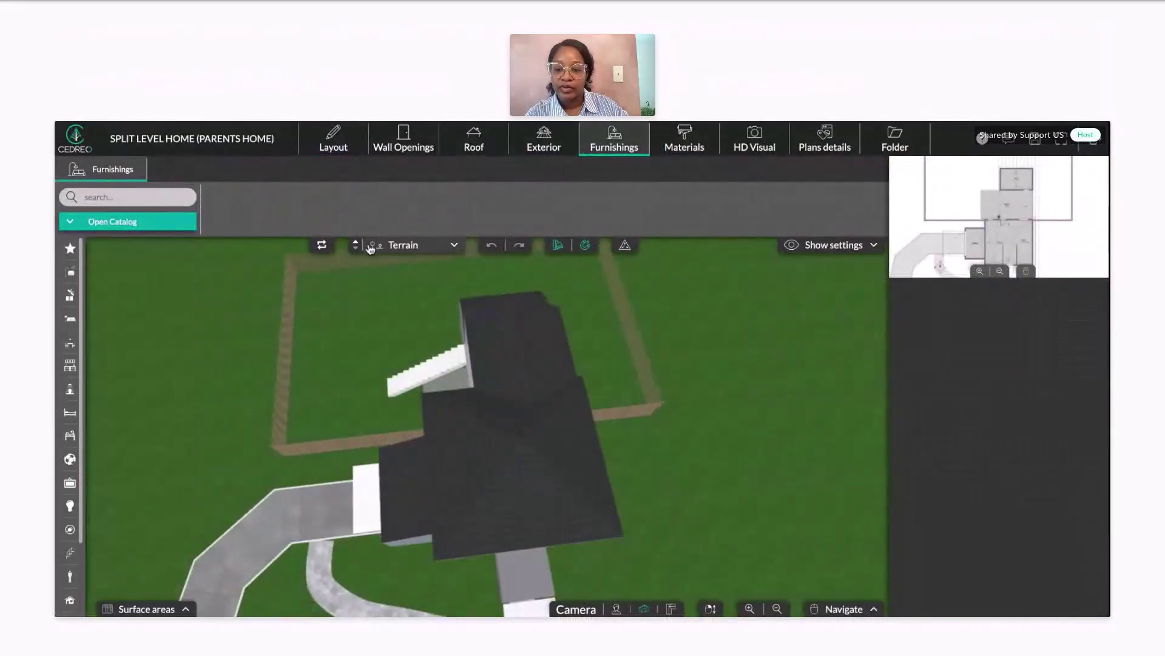
left_click(395, 246)
left_click(403, 286)
left_click_drag(462, 327, 346, 476)
left_click(751, 248)
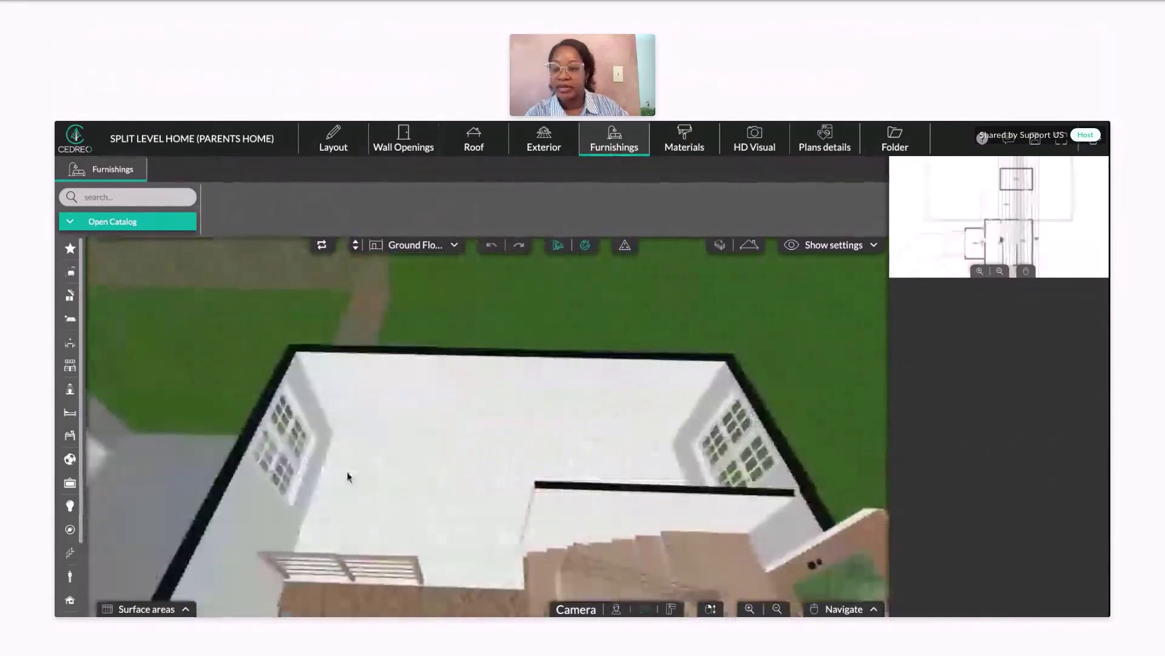
Step: Place the Bonaldo bed from Bedroom > Single bed into the room
left_click(91, 223)
left_click(122, 417)
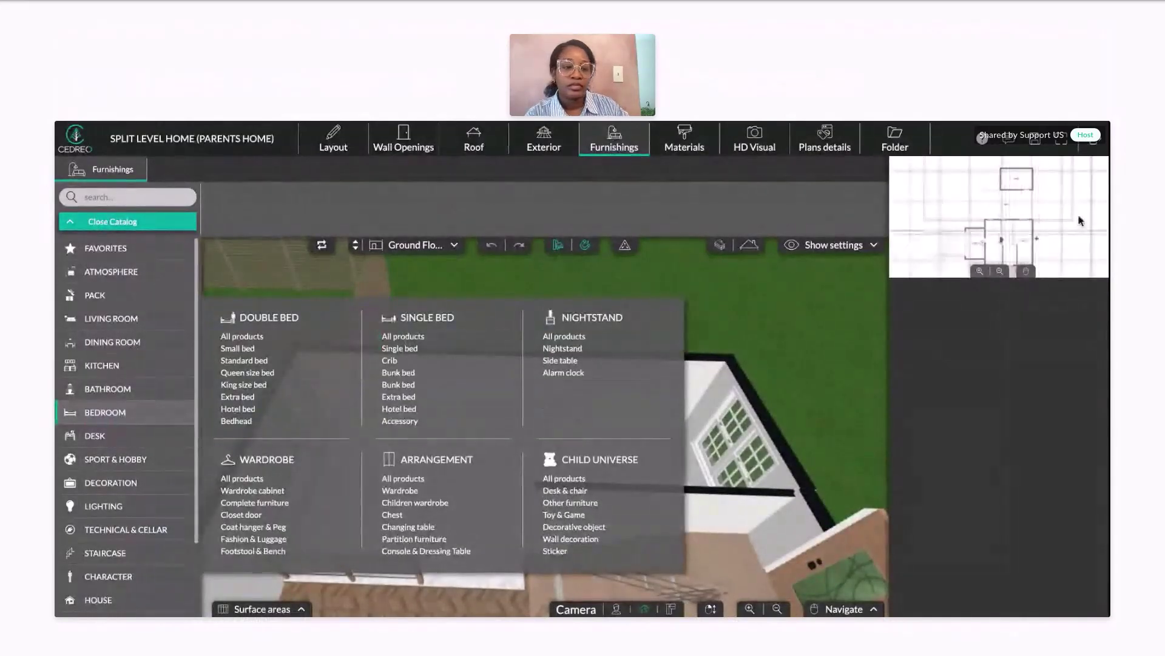
scroll(981, 206, "up", 5)
scroll(981, 206, "down", 3)
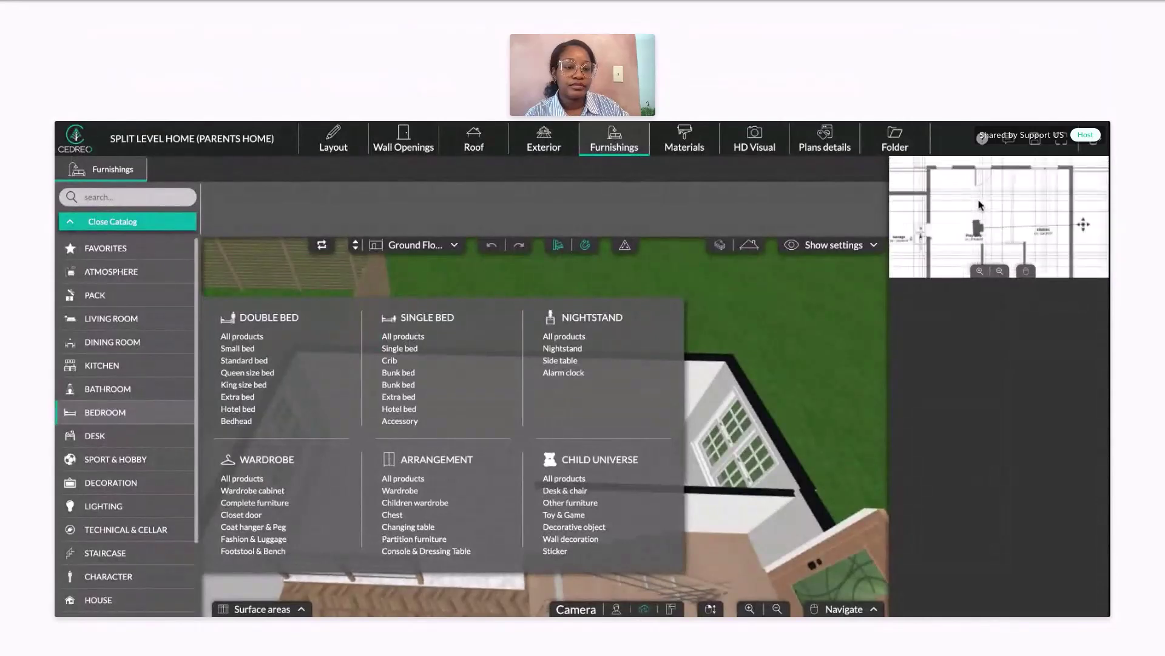
left_click(404, 336)
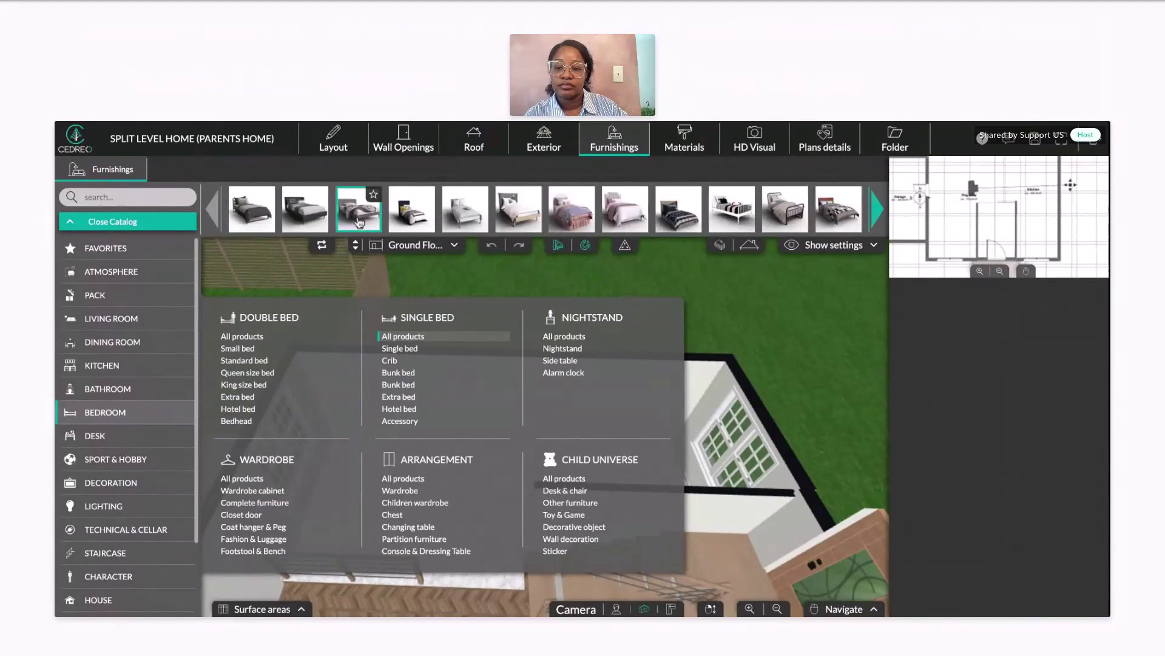
left_click(358, 209)
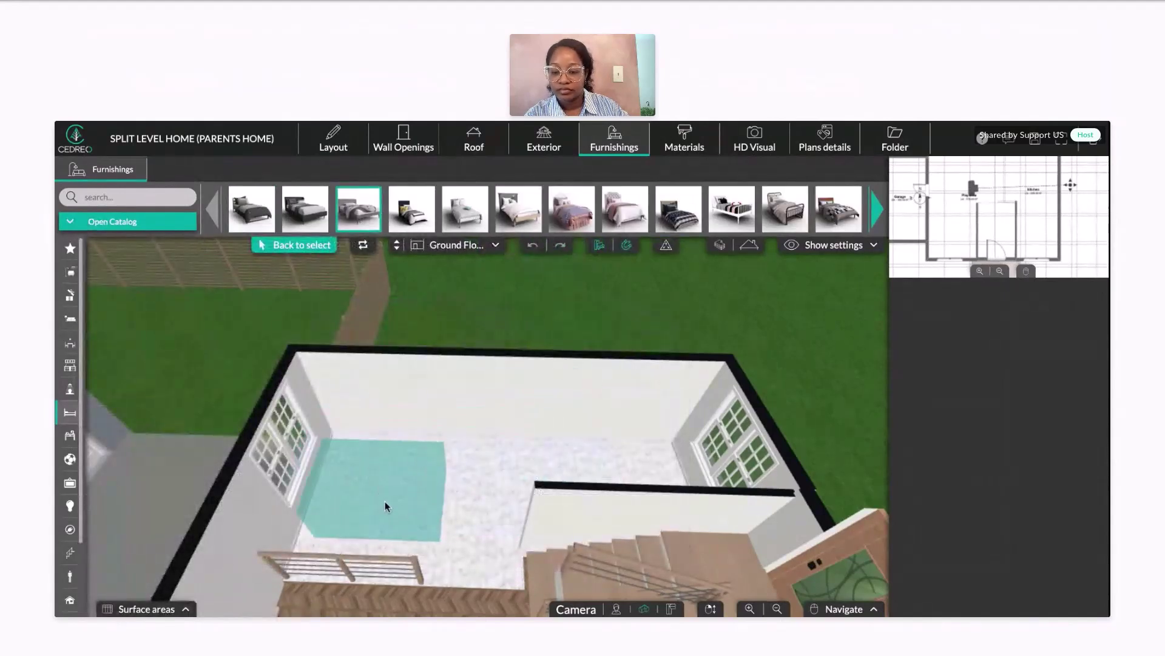
left_click(435, 493)
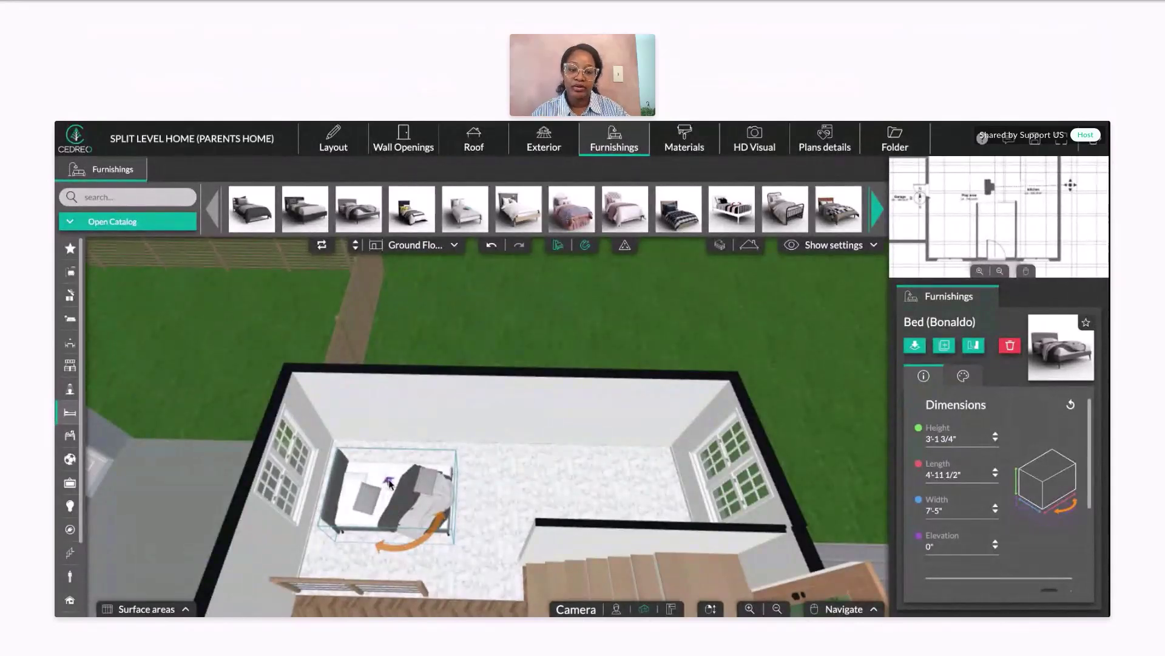
Step: Rotate the bed using advanced rotation and move it up-left beside the left windows
left_click_drag(404, 549, 386, 538)
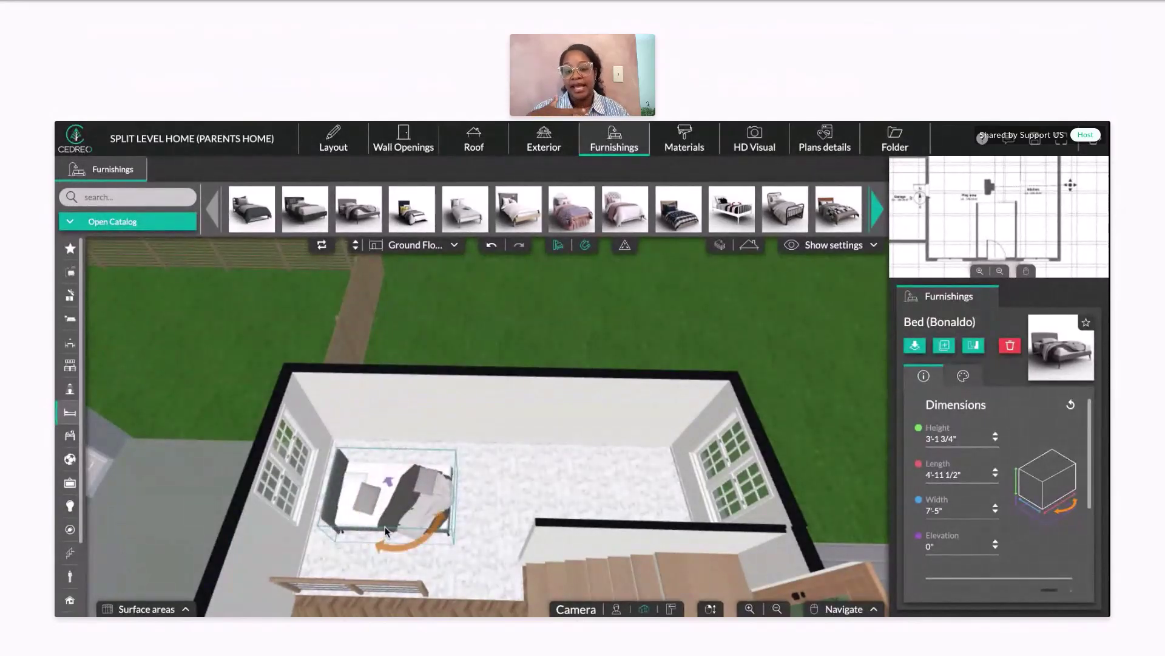
left_click(399, 501)
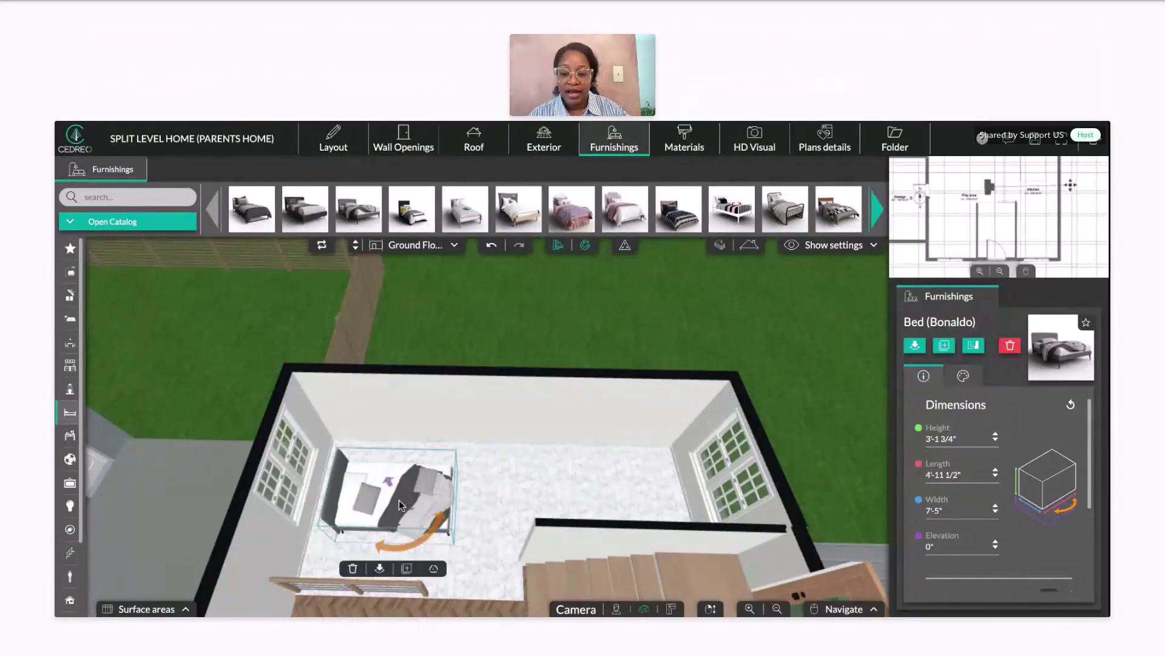
left_click(433, 569)
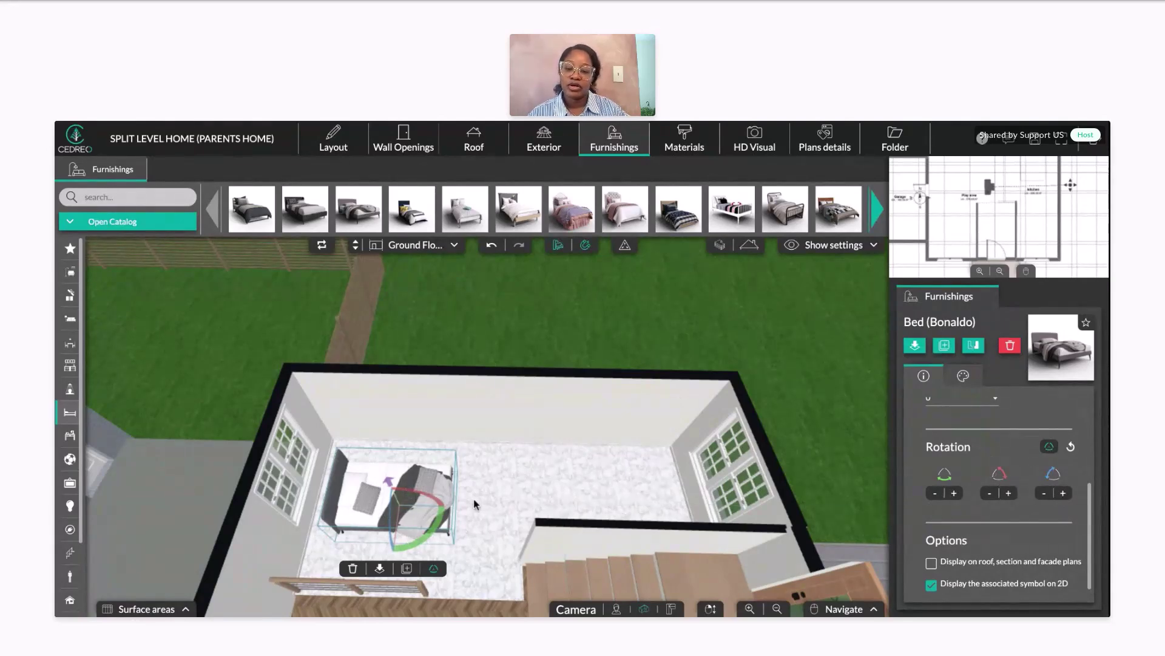
left_click(463, 475)
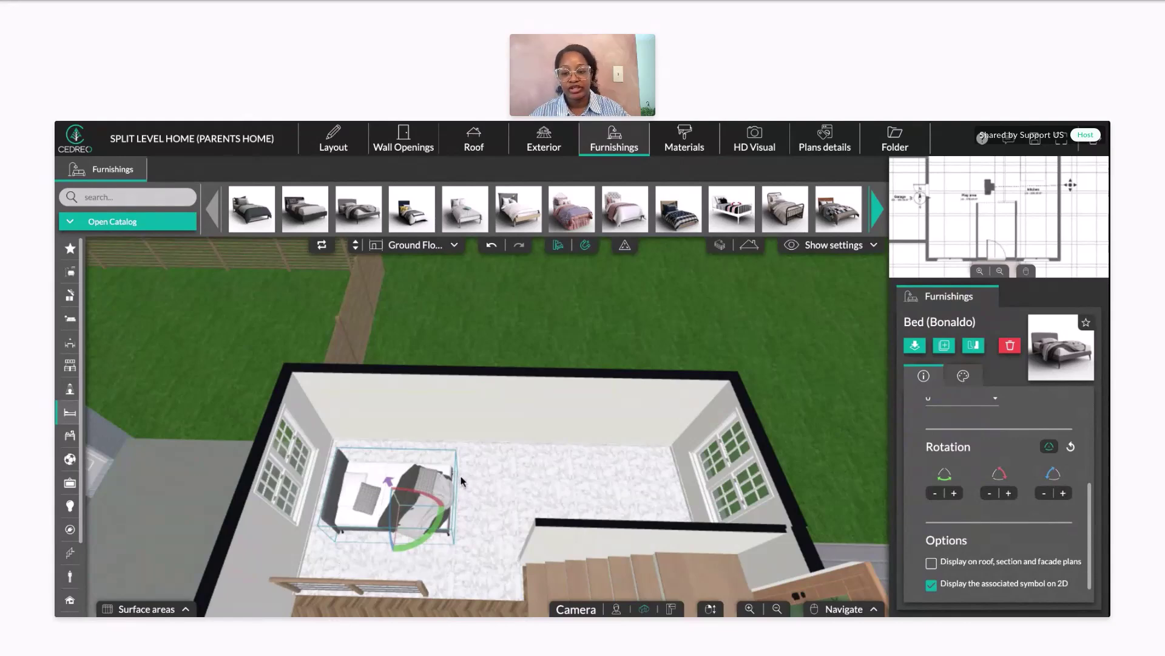
left_click(387, 481)
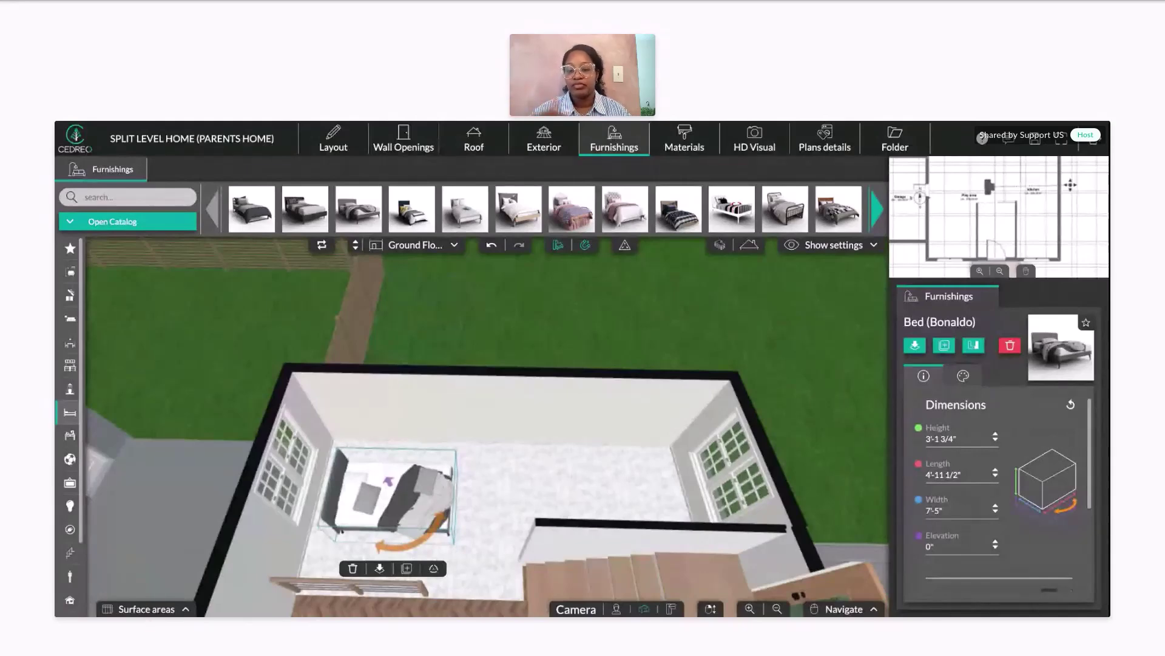
left_click_drag(386, 482, 379, 449)
Step: Zoom and pan the 2D mini-plan to centre on the bed symbol
left_click(977, 271)
scroll(964, 216, "up", 3)
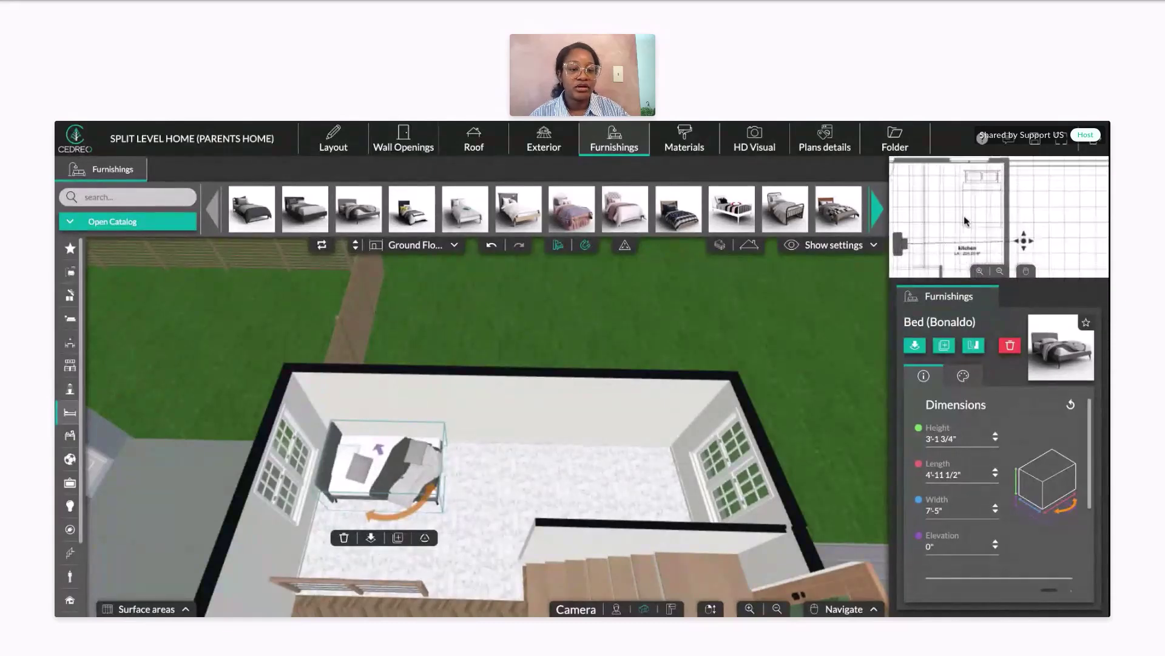
left_click_drag(969, 218, 1028, 246)
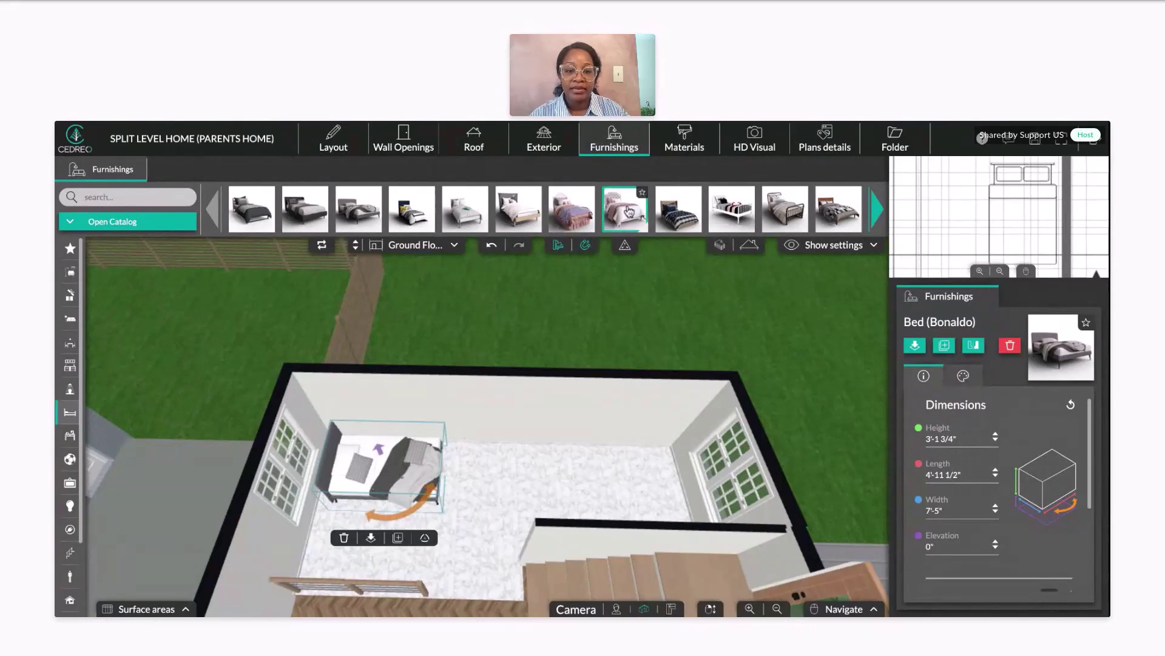
Step: Drag the striped single bed into the centre of the room
left_click_drag(733, 219, 570, 484)
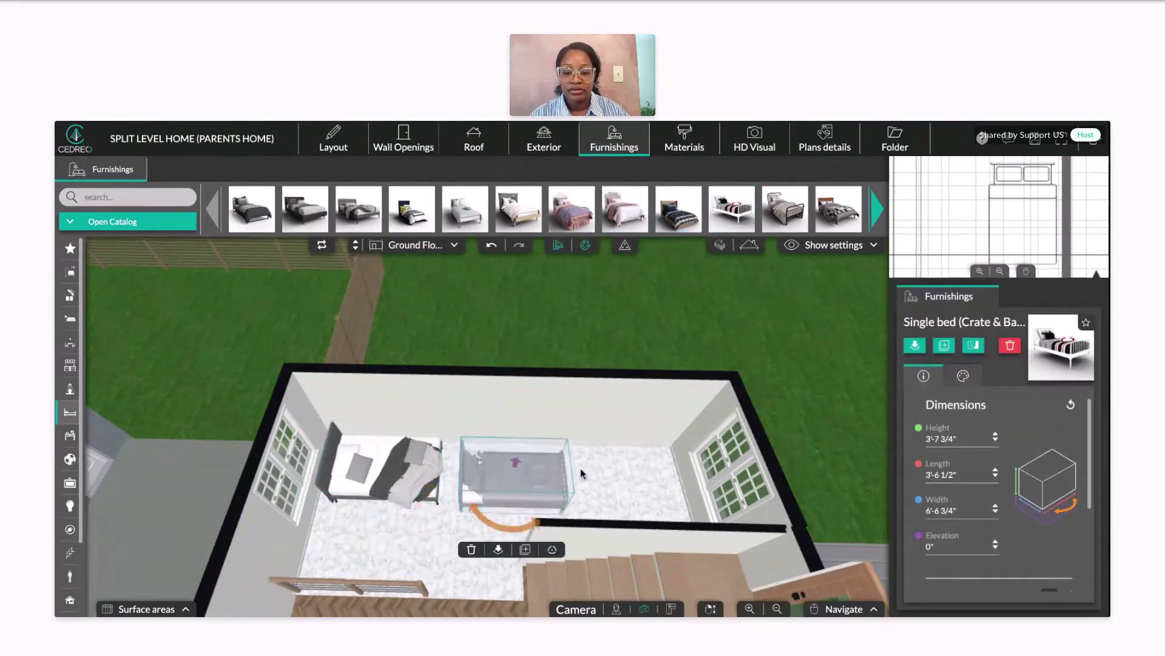
scroll(607, 472, "up", 2)
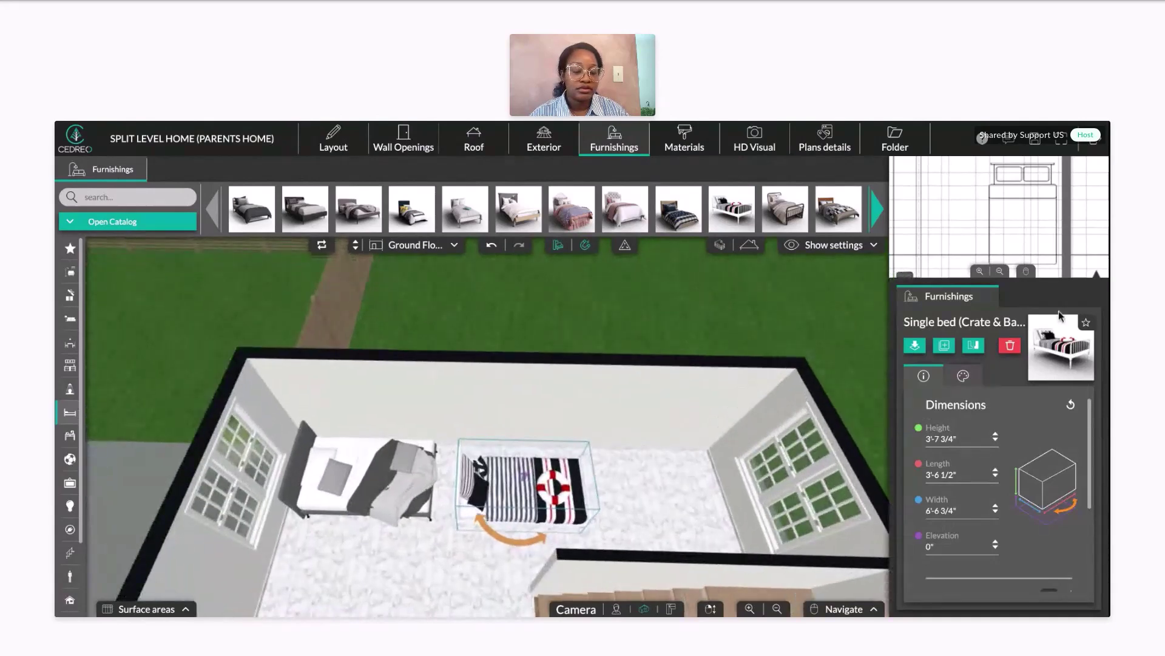
scroll(989, 217, "down", 4)
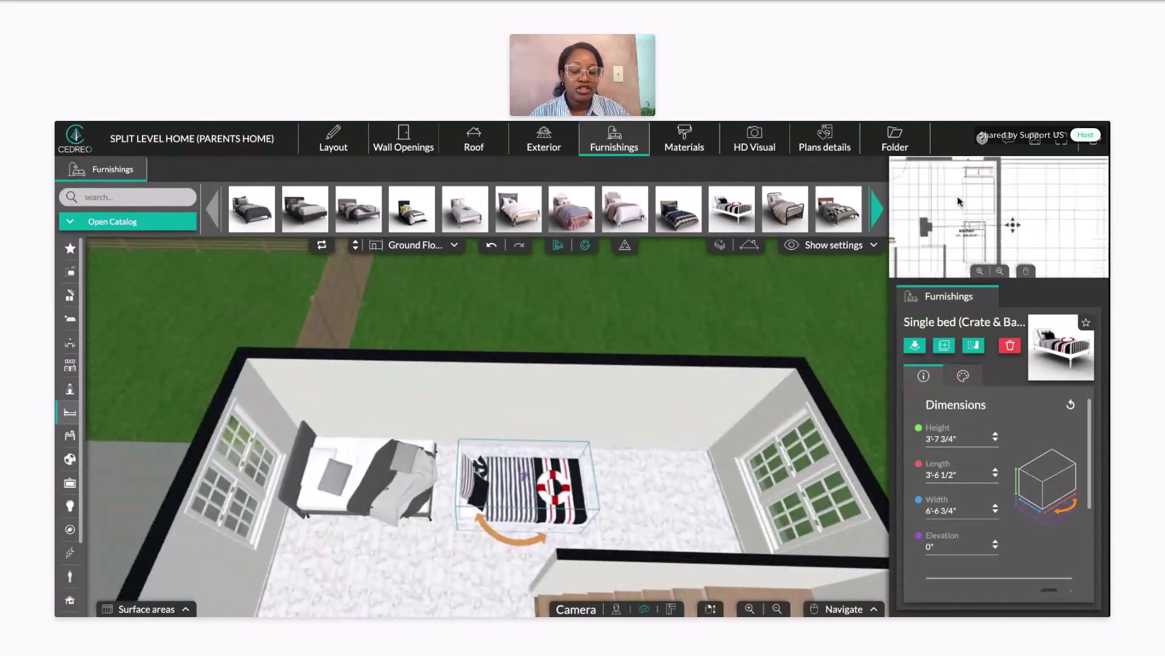
left_click_drag(957, 201, 949, 193)
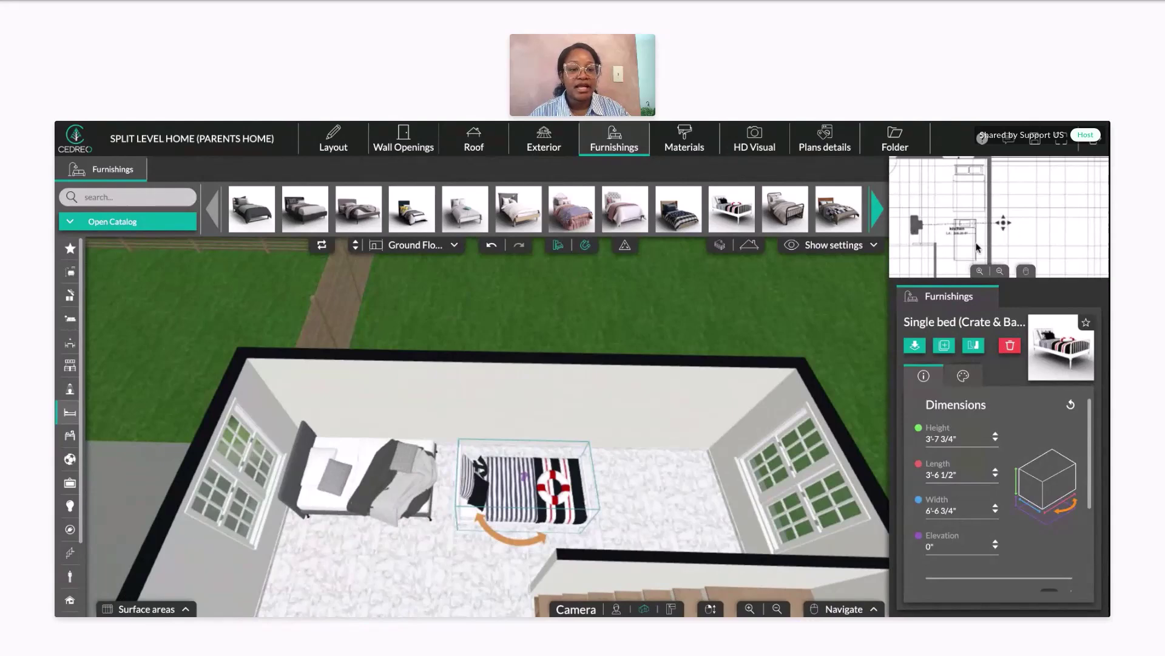
scroll(983, 254, "up", 2)
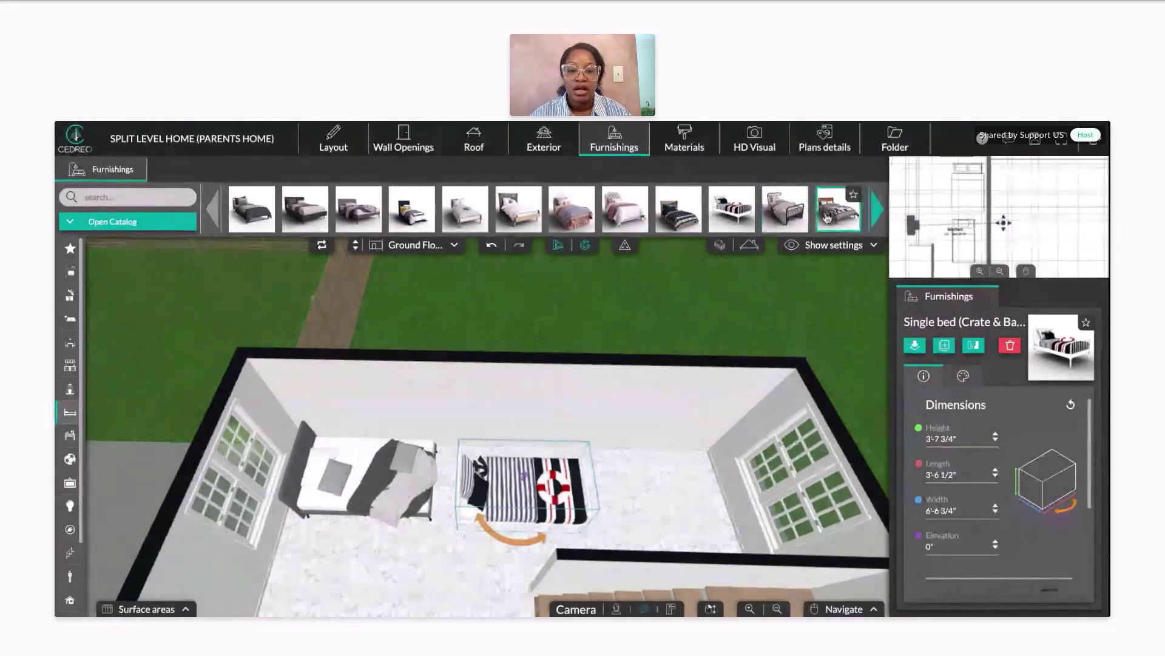
Step: Place the Louis metal-frame single bed right of the striped bed, then open the Folder
left_click(783, 209)
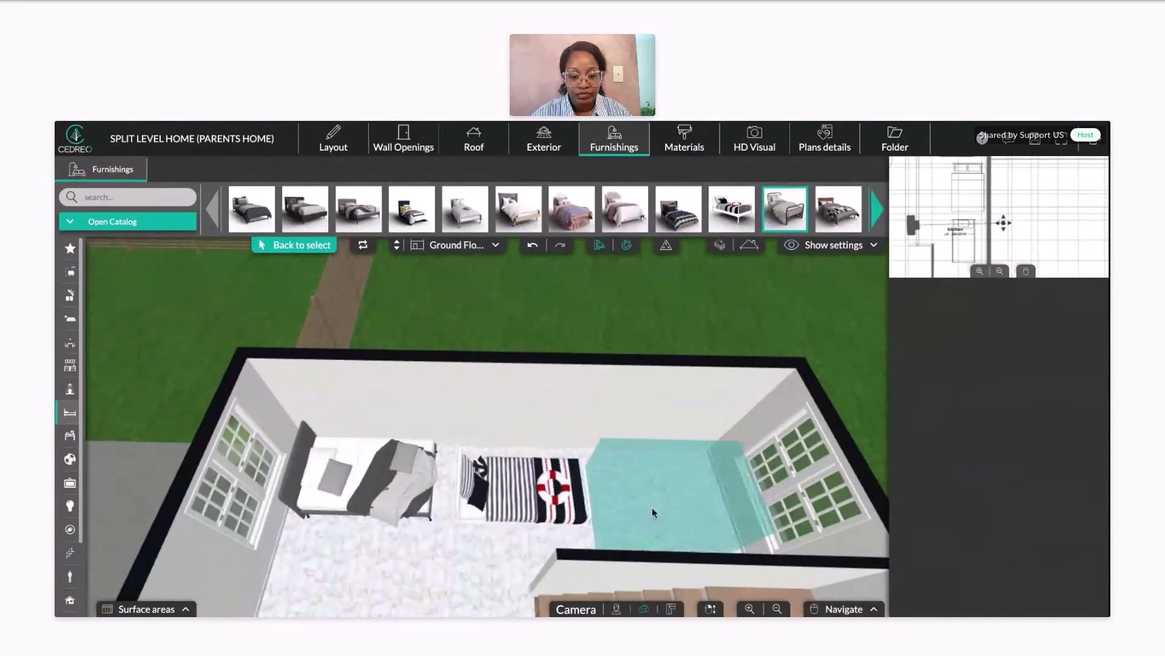
left_click(653, 506)
scroll(1032, 243, "down", 3)
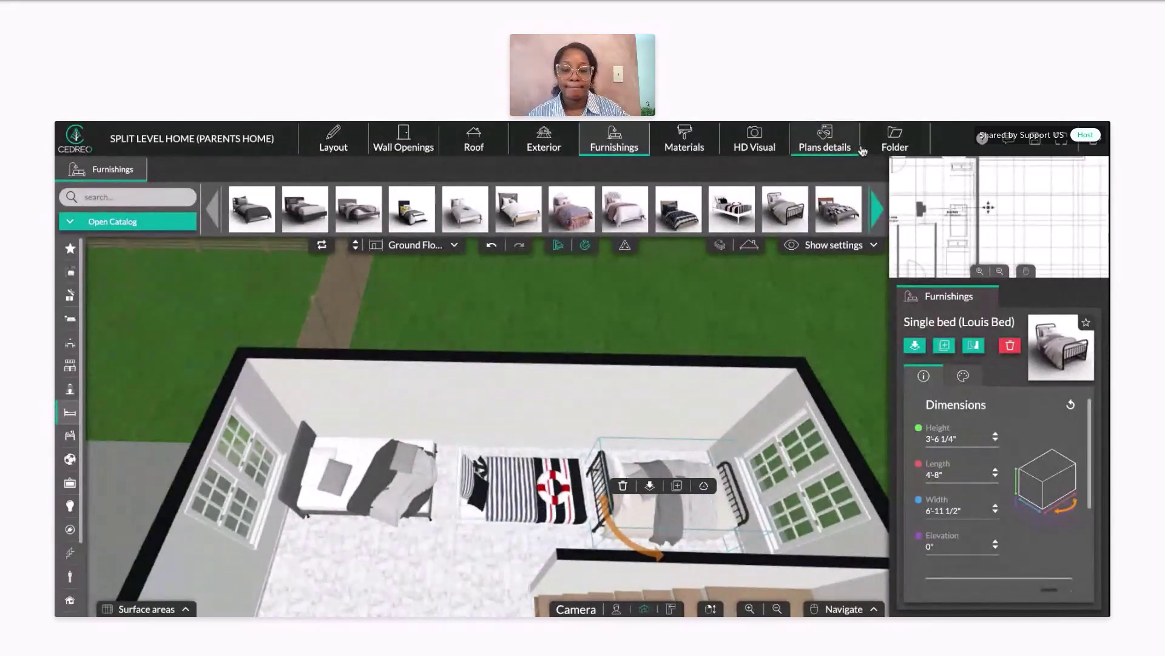
left_click(895, 139)
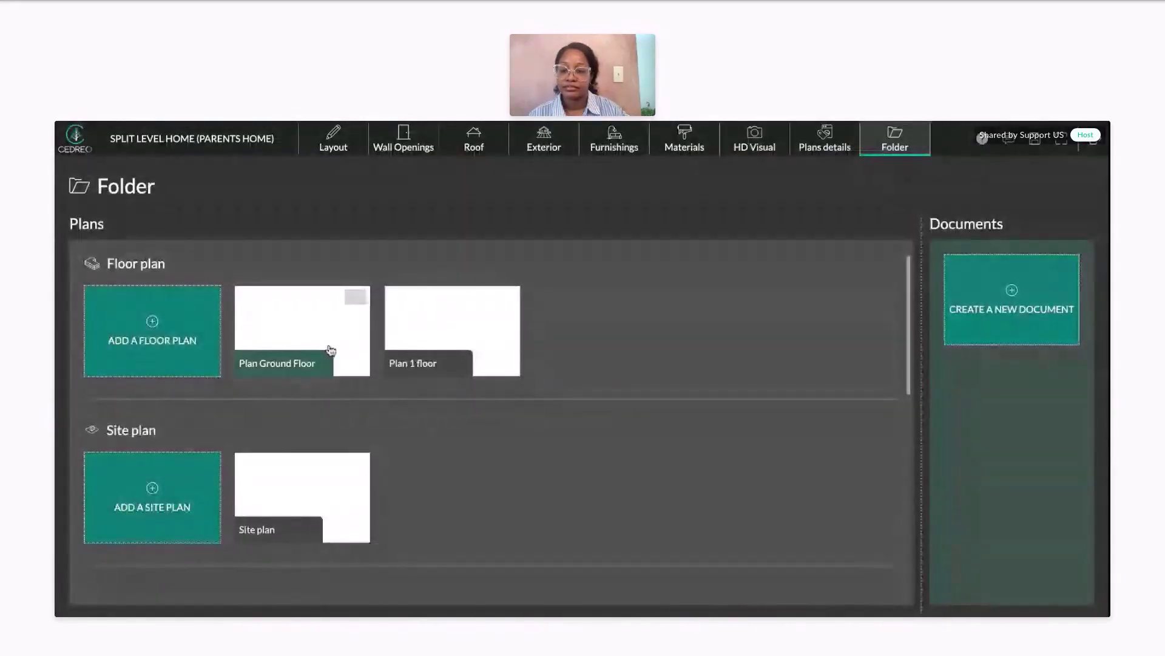
Step: Open Plan Ground Floor, zoom in on the three bed symbols, and scroll the Plan options to Download plan
left_click(339, 328)
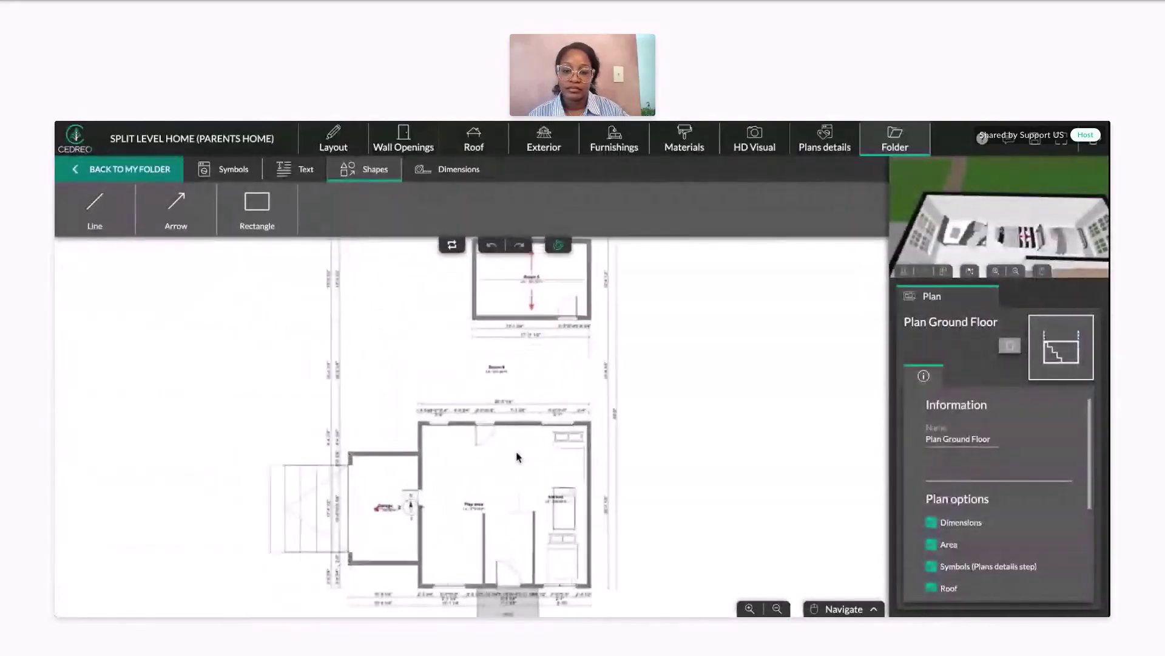
scroll(482, 404, "up", 5)
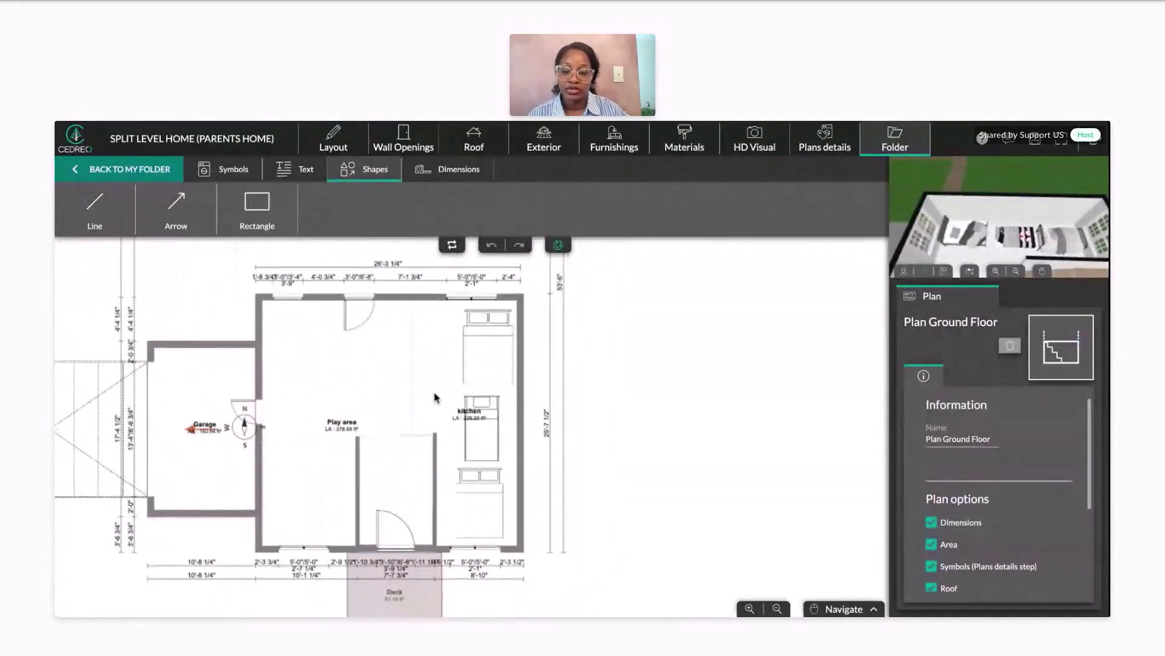
scroll(434, 398, "up", 1)
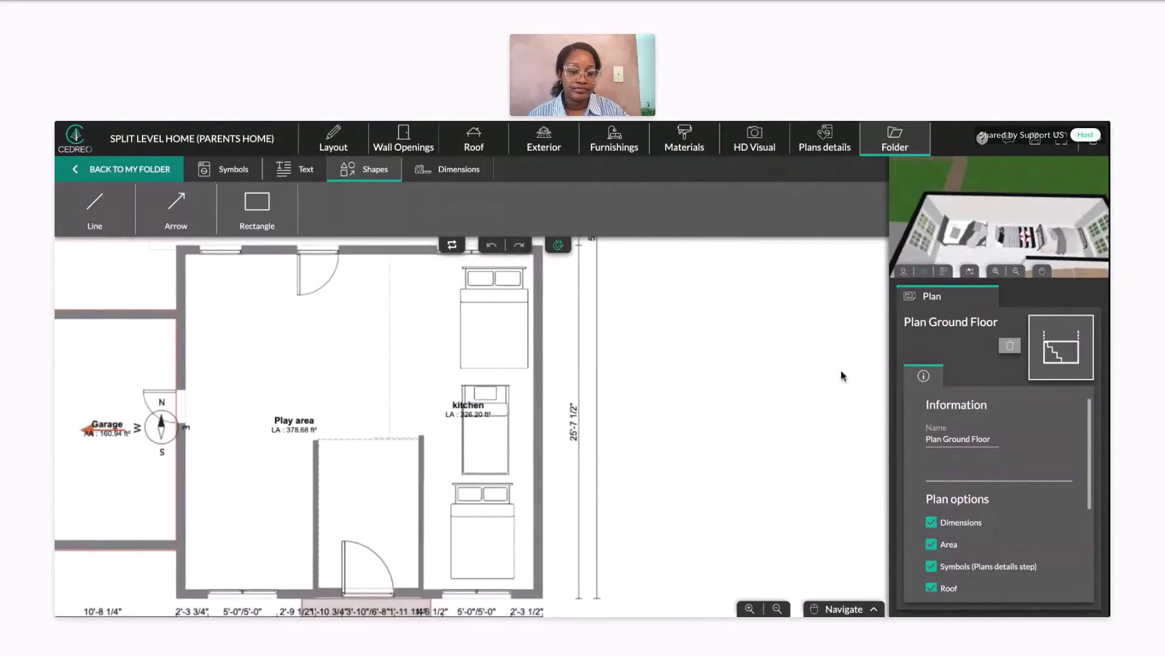
scroll(1051, 450, "down", 2)
scroll(1051, 450, "down", 1)
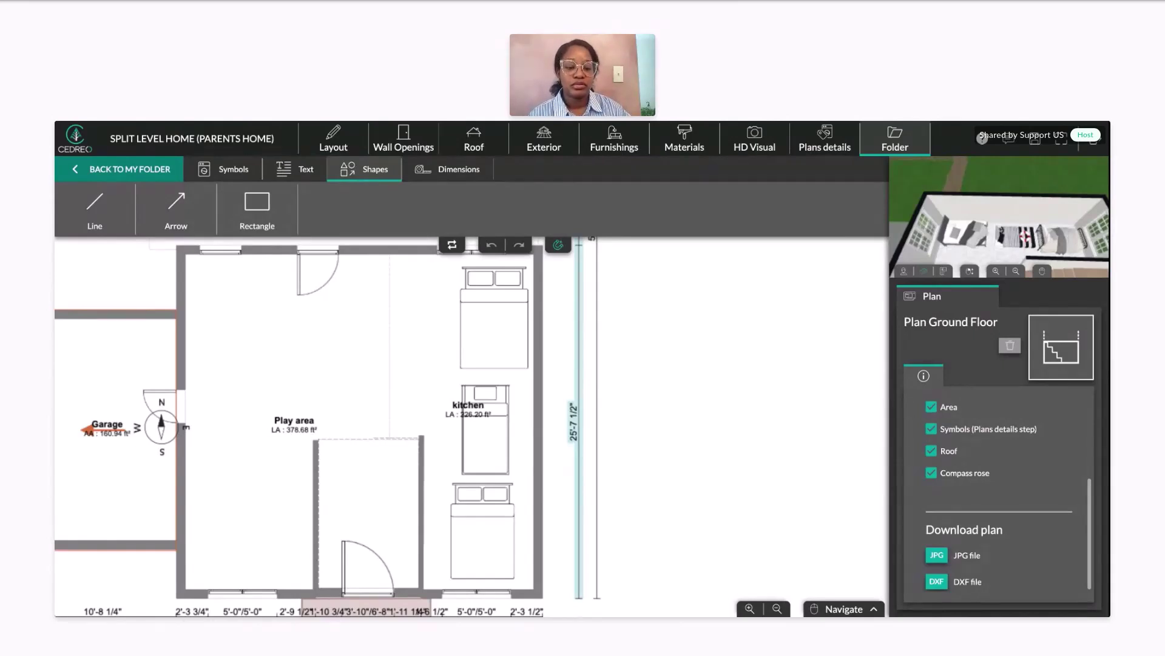
scroll(429, 377, "down", 2)
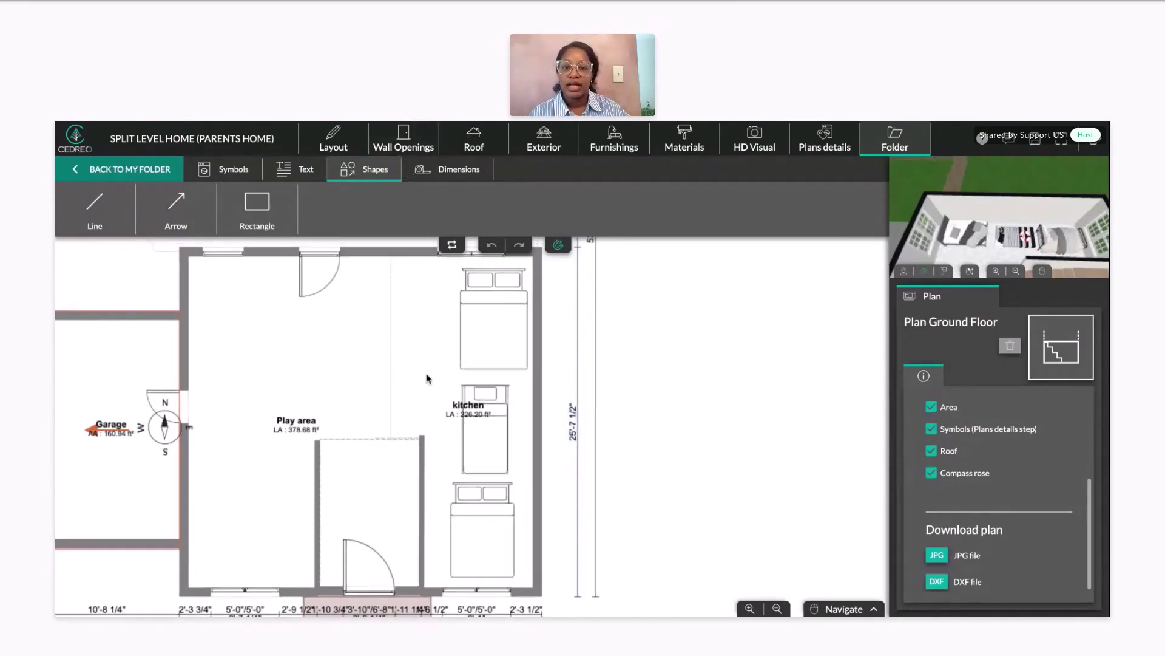
Step: Back in Furnishings, turn off the Bonaldo bed's 'Display the associated symbol on 2D' option
left_click(601, 137)
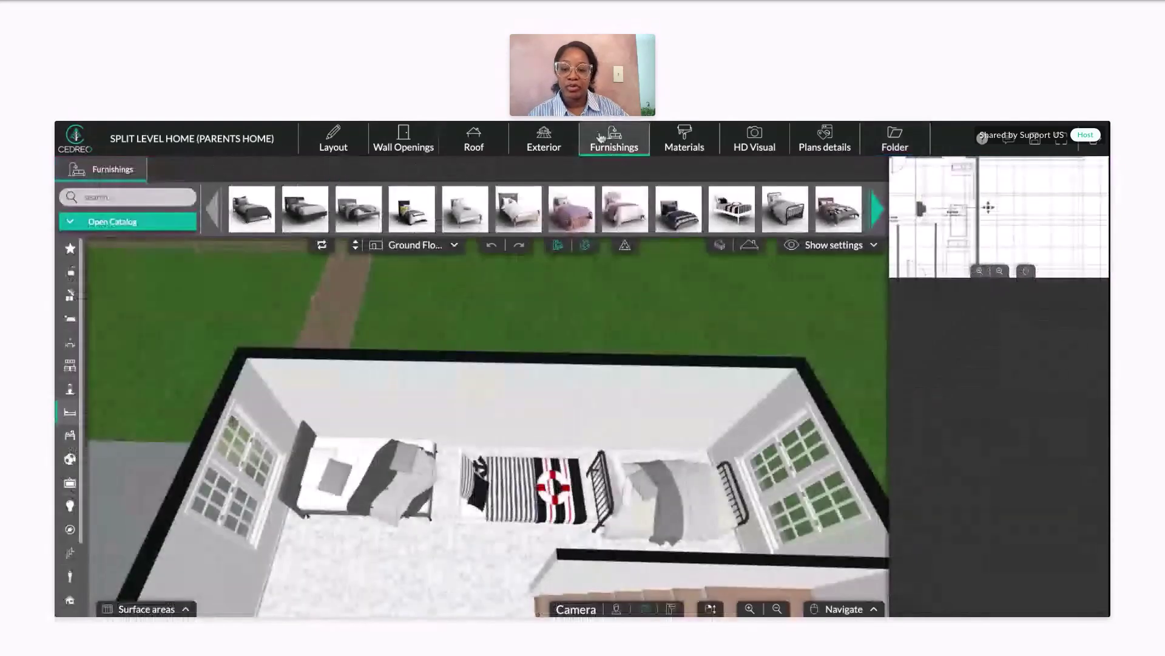
left_click(378, 472)
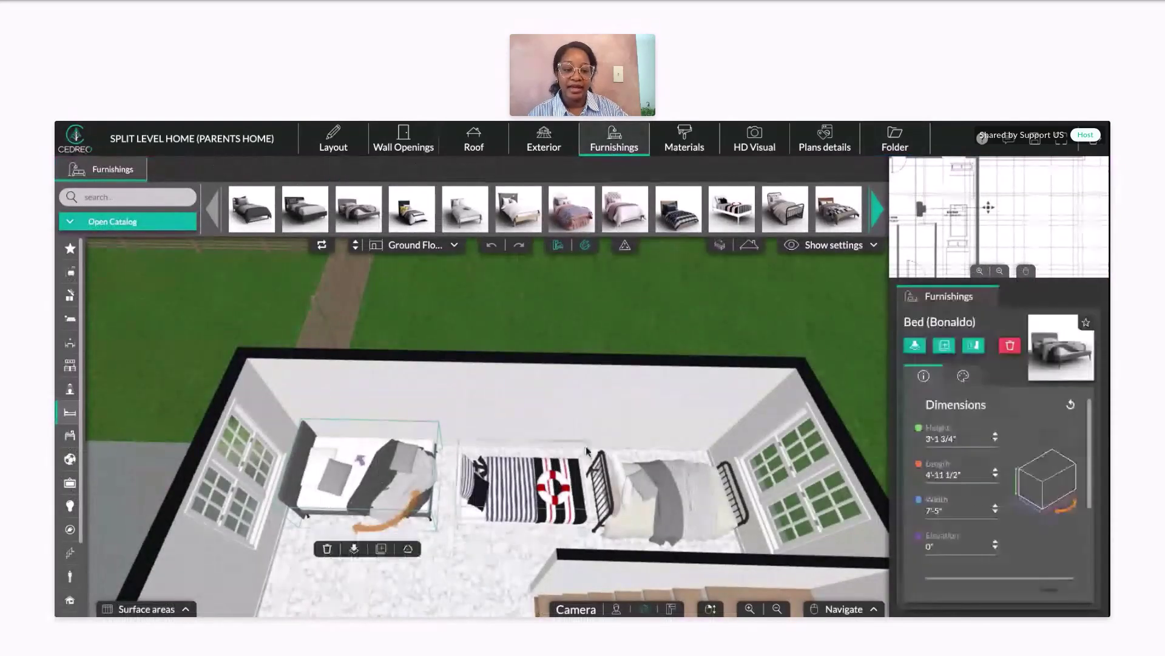
scroll(1001, 501, "down", 3)
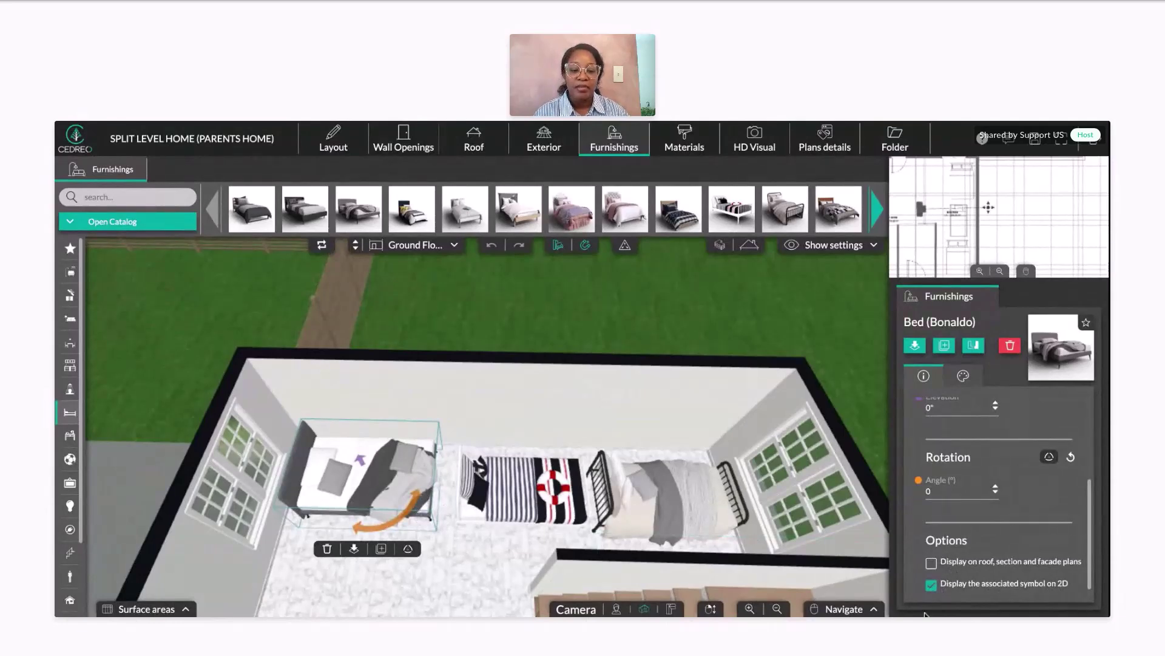
left_click(931, 585)
left_click_drag(417, 294, 445, 294)
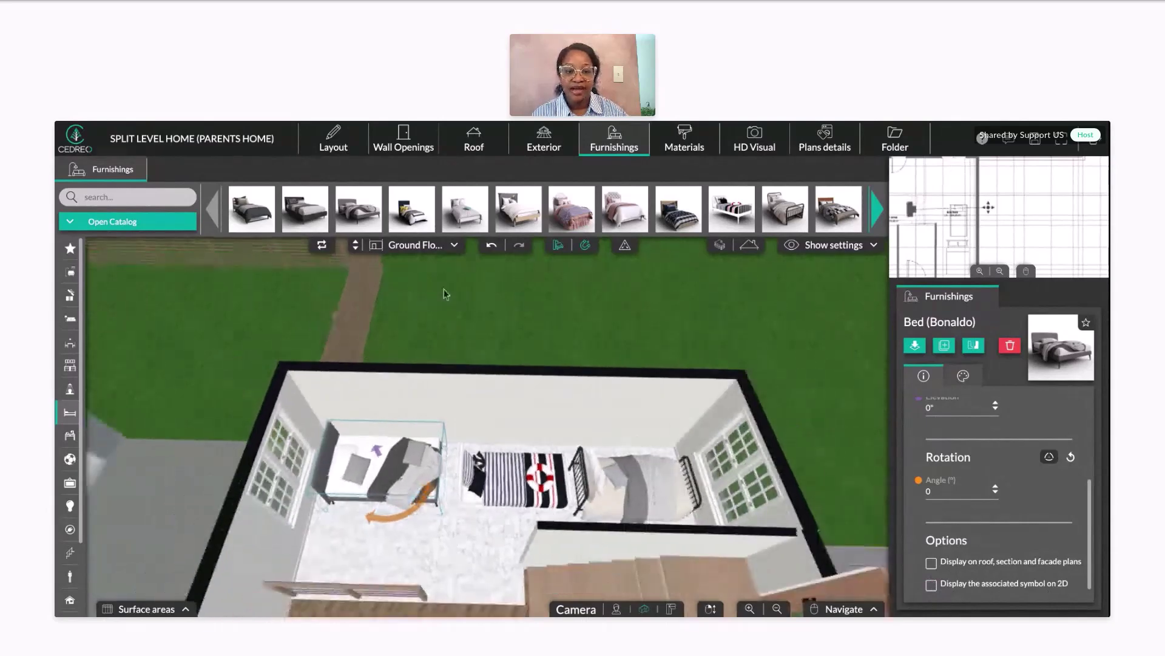
Step: Place an extra Louis bed below the grey bed and hide its 2D symbol
left_click(785, 209)
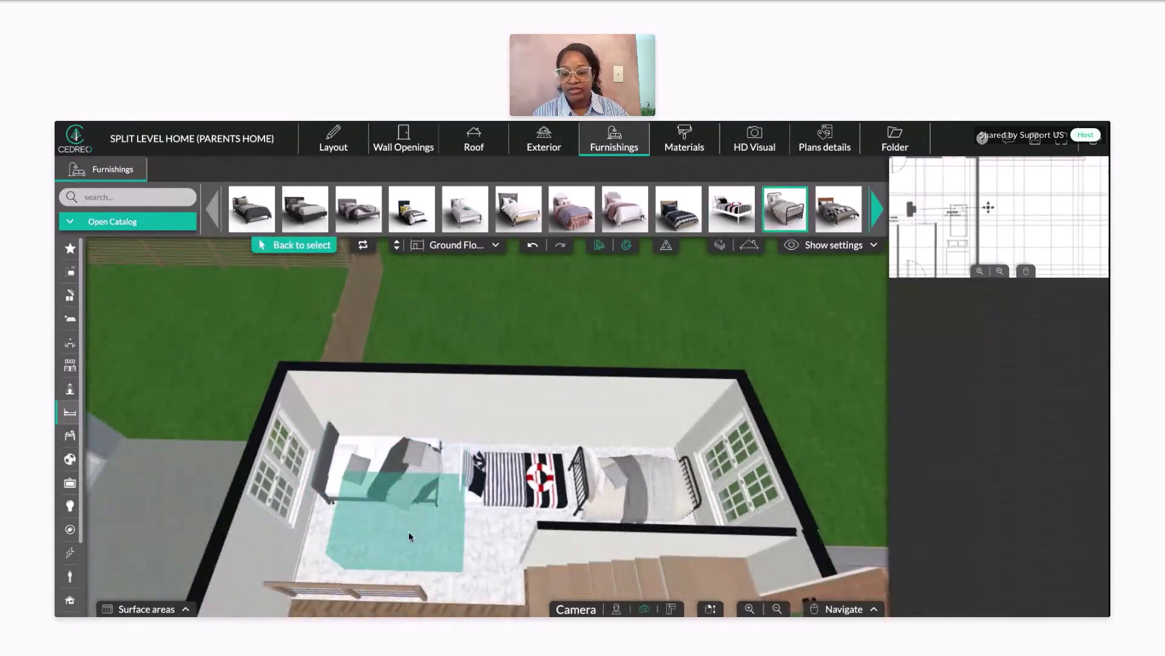
left_click(402, 549)
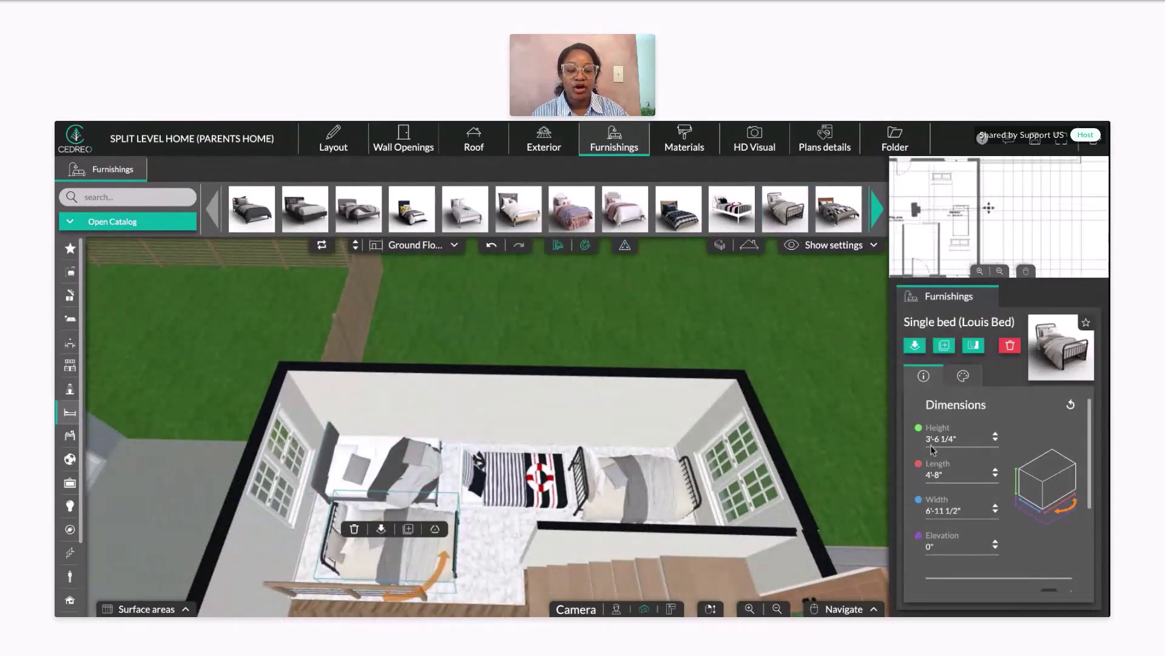
scroll(995, 516, "down", 3)
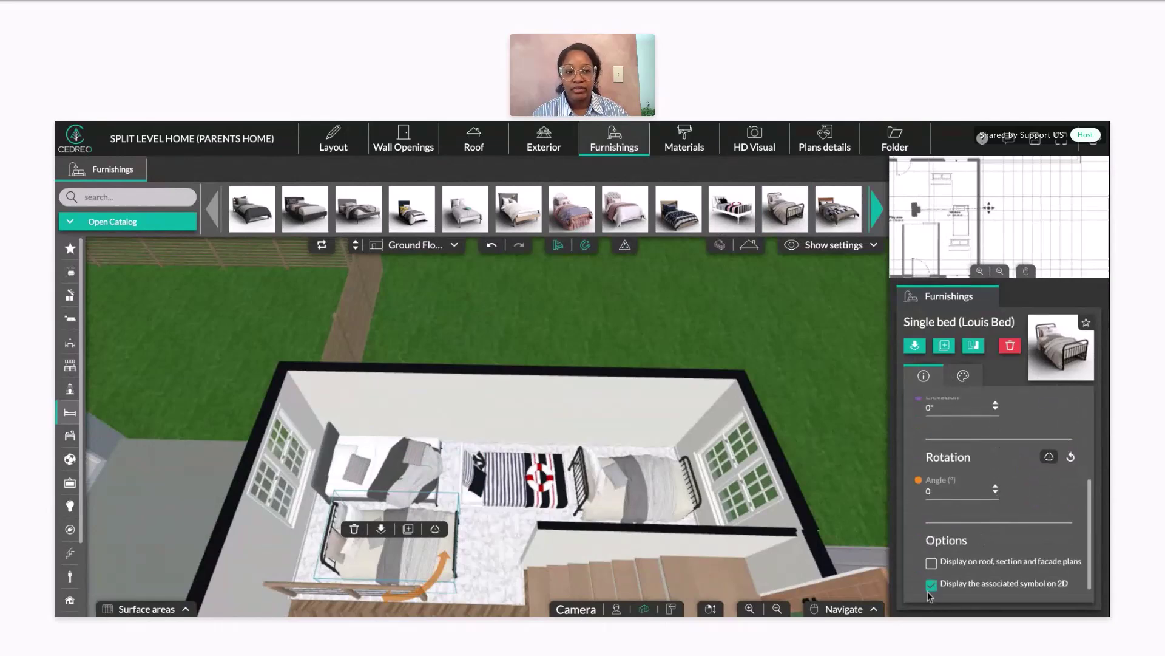
scroll(959, 215, "up", 1)
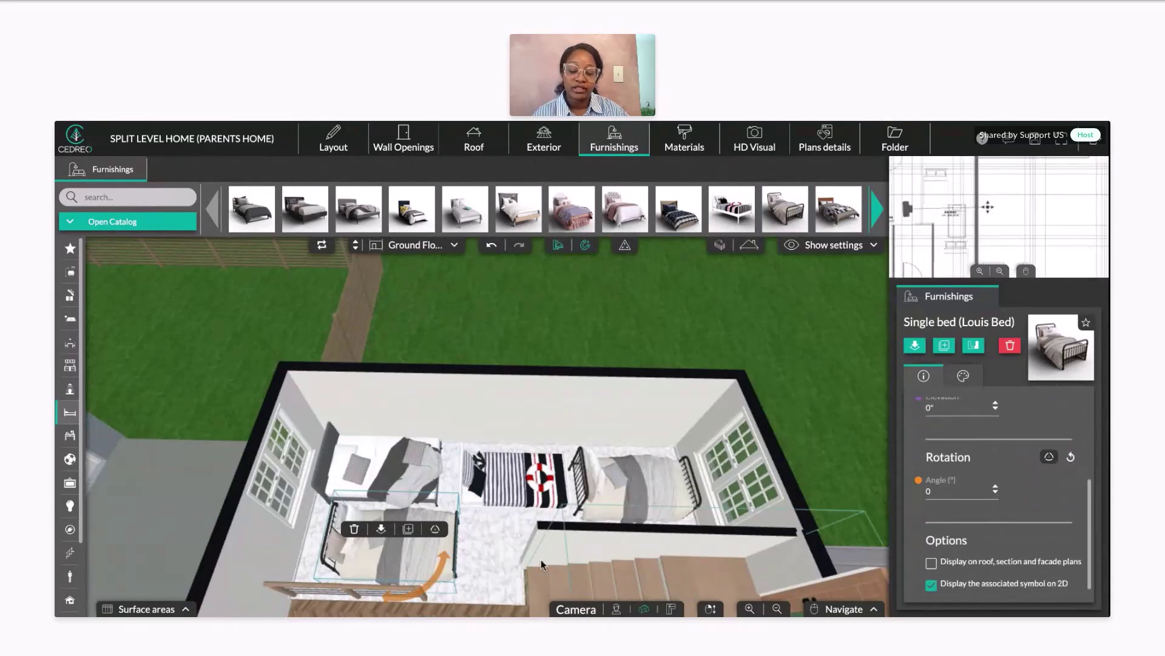
left_click(932, 586)
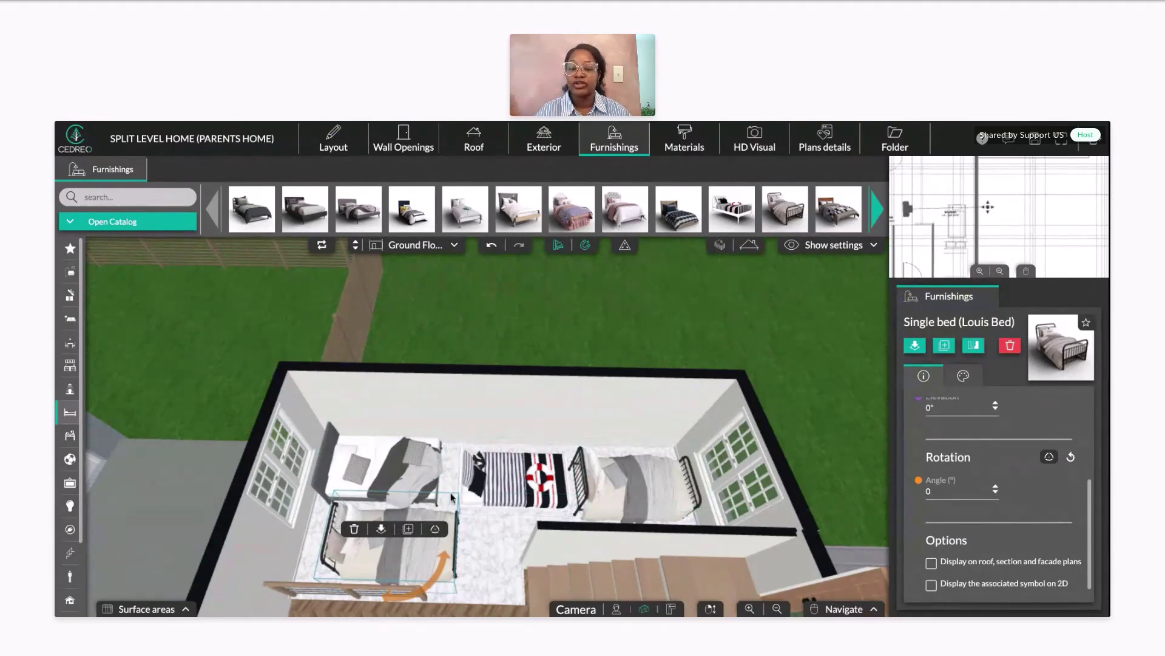
left_click_drag(963, 216, 975, 218)
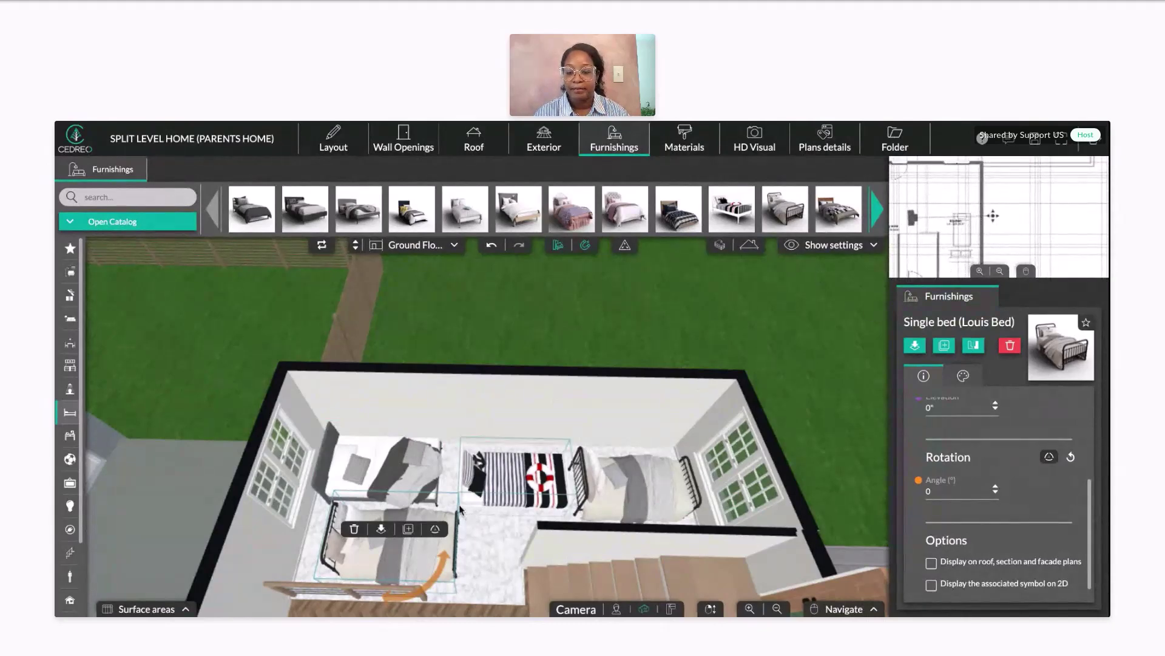
Step: Delete the extra single bed, grey bed, striped single bed and metal-frame bed from the bedroom
left_click(354, 529)
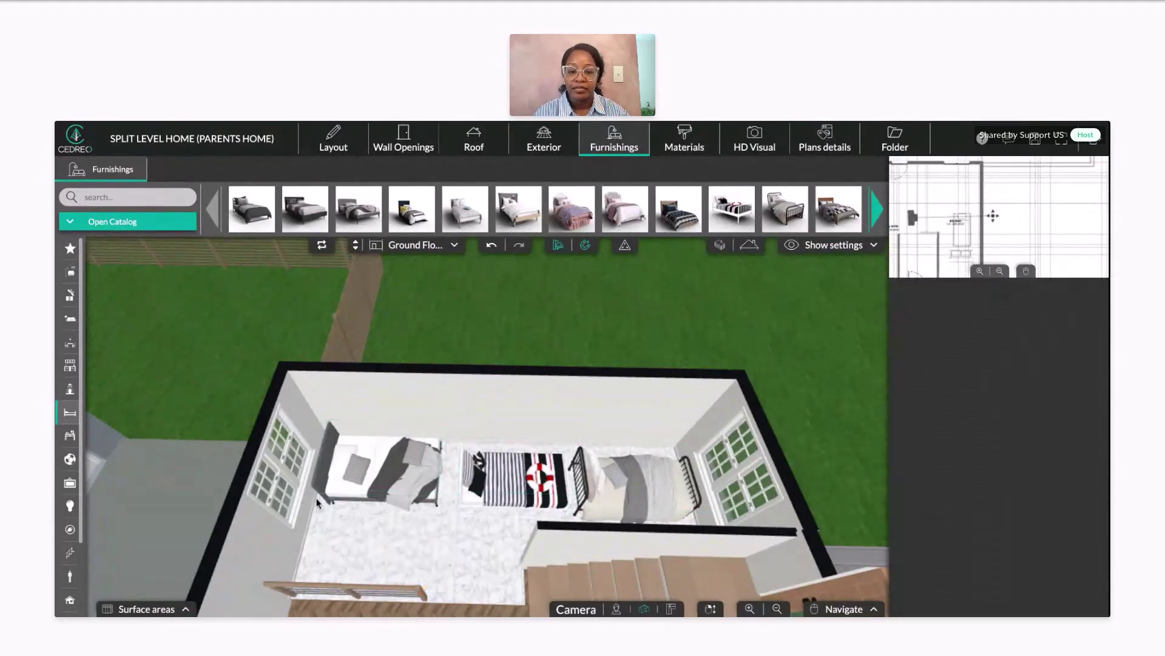
left_click(428, 474)
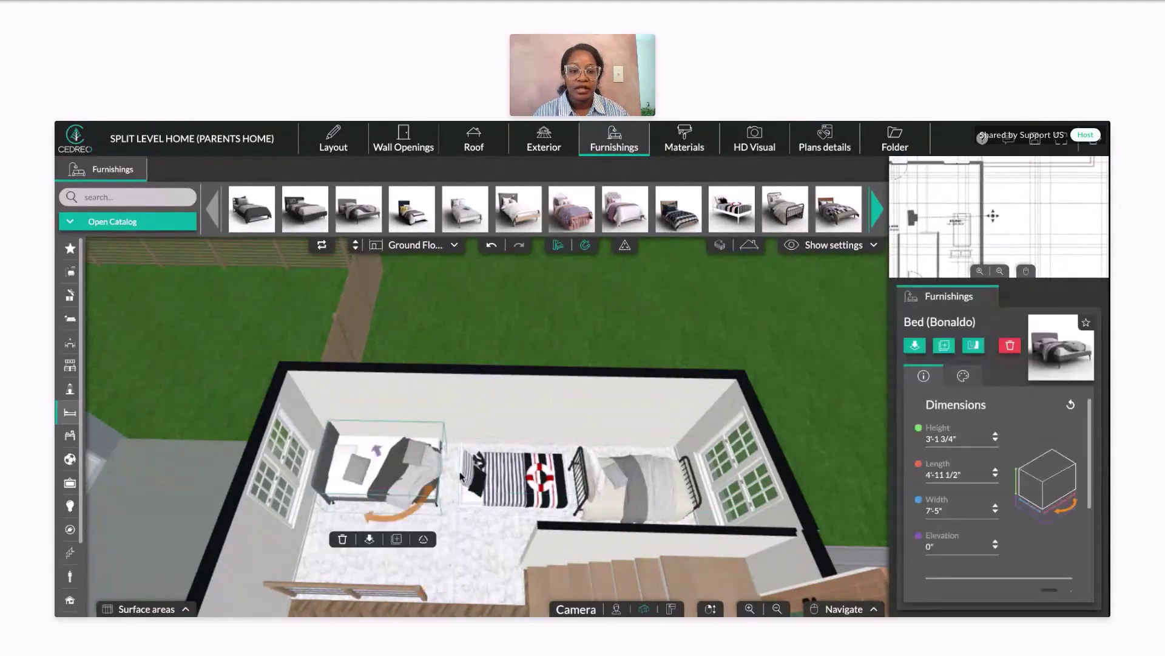
left_click(342, 542)
left_click(480, 494)
left_click(472, 550)
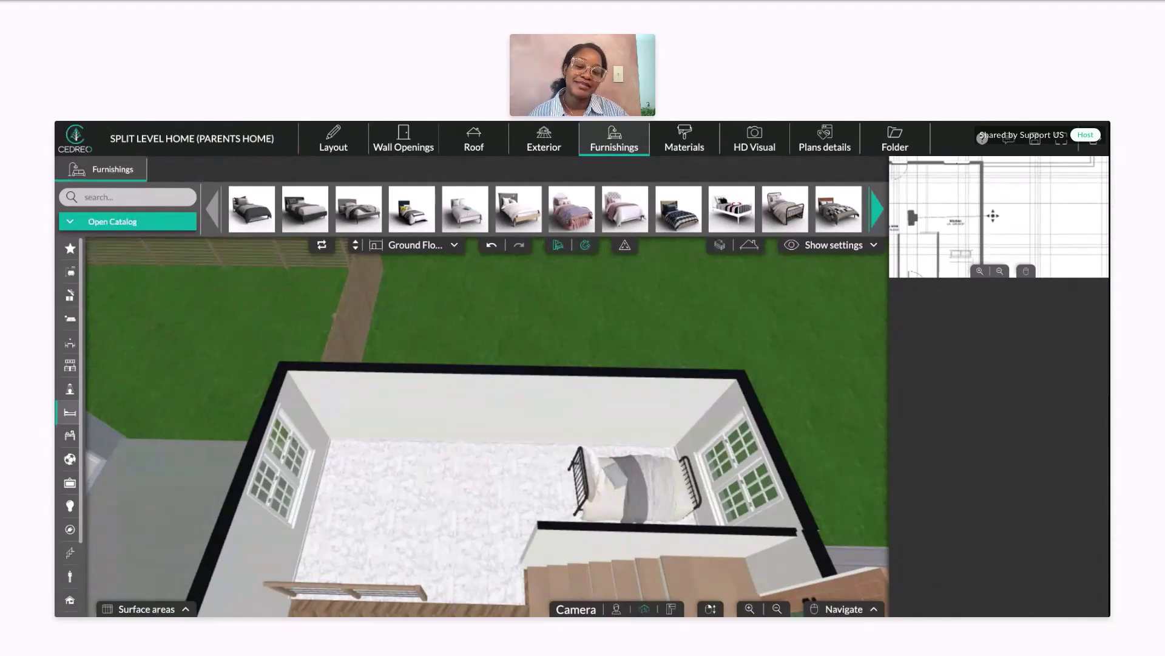
left_click(650, 461)
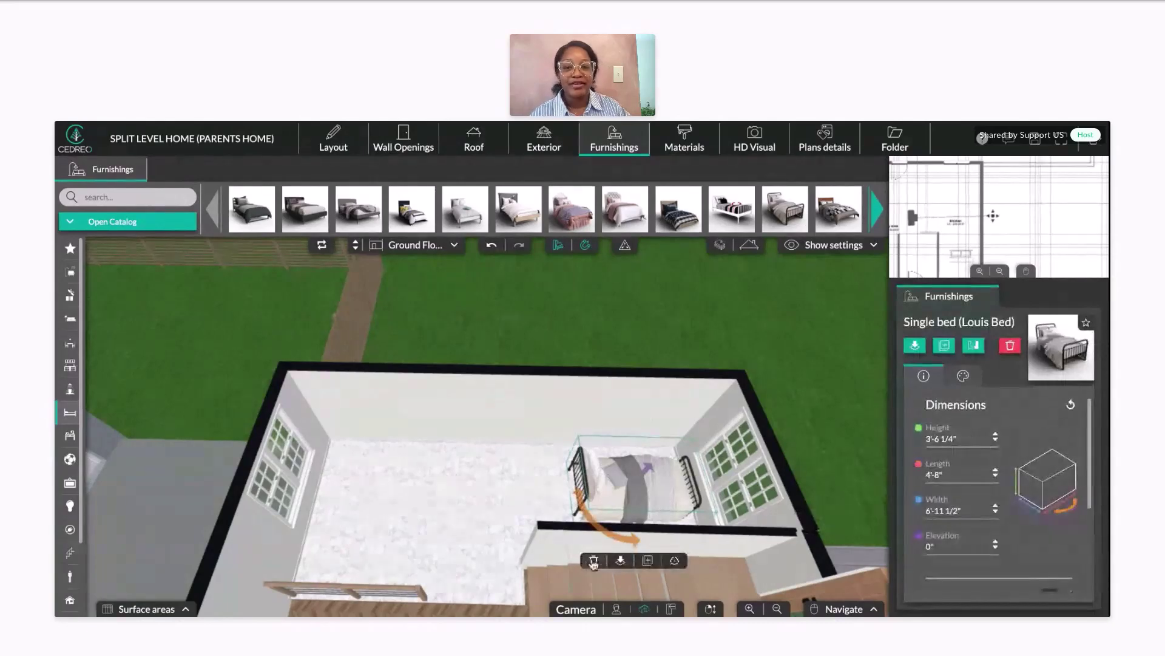
left_click(594, 561)
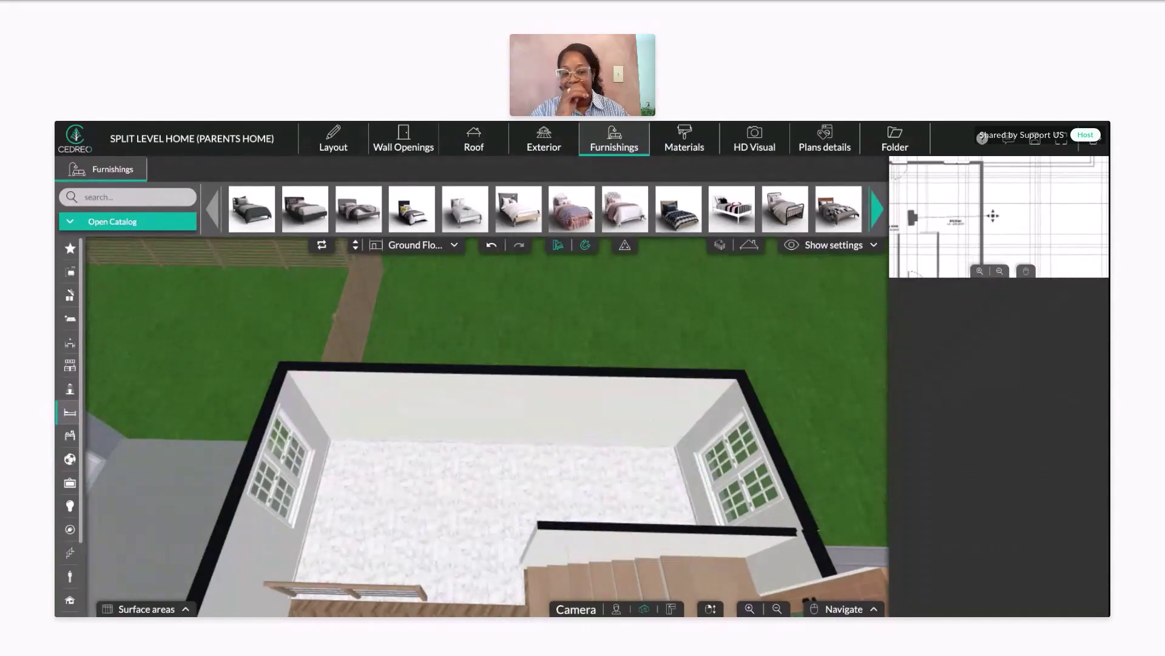
Step: Zoom out and orbit the 3D view to see the empty bedroom from another angle
scroll(585, 403, "down", 5)
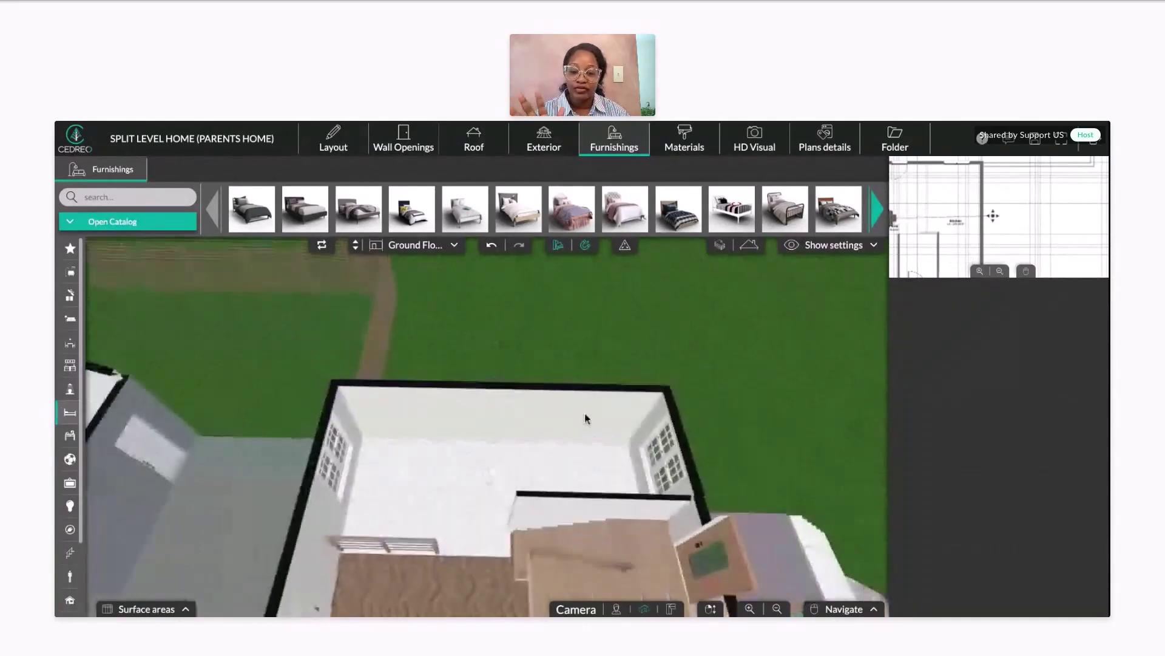
left_click_drag(560, 409, 518, 385)
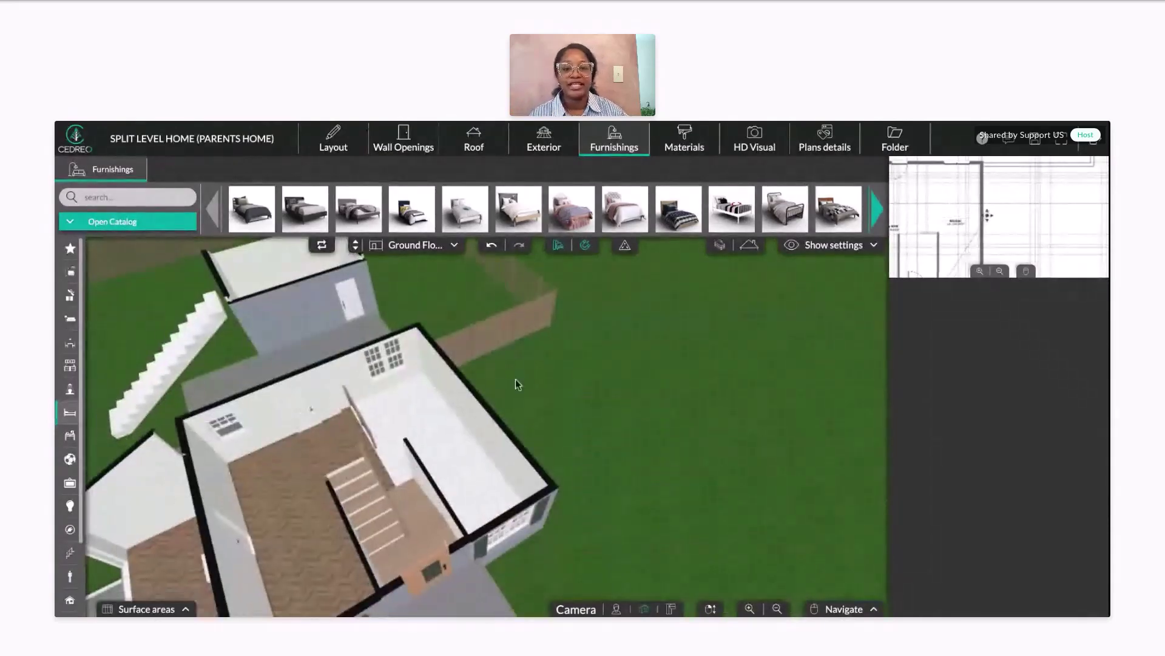